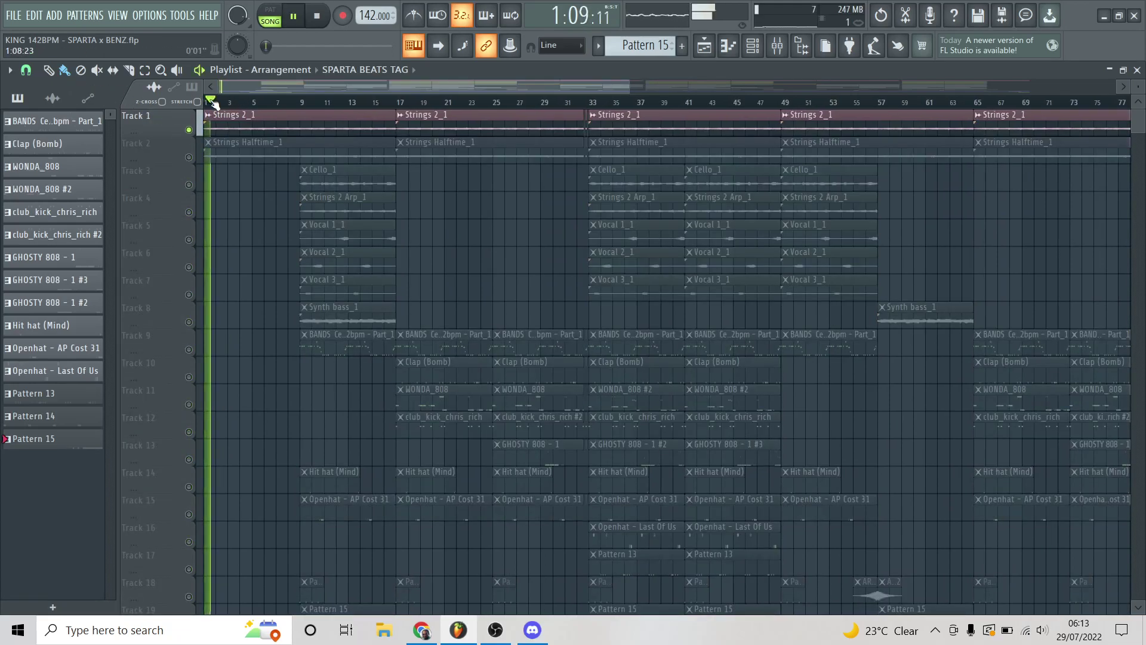
# Inspect the Fruity Parametric EQ 2 curve on the Strings 2_1 mixer channel while it plays, and return to the playlist
pyautogui.scroll(-5, 315, 320)
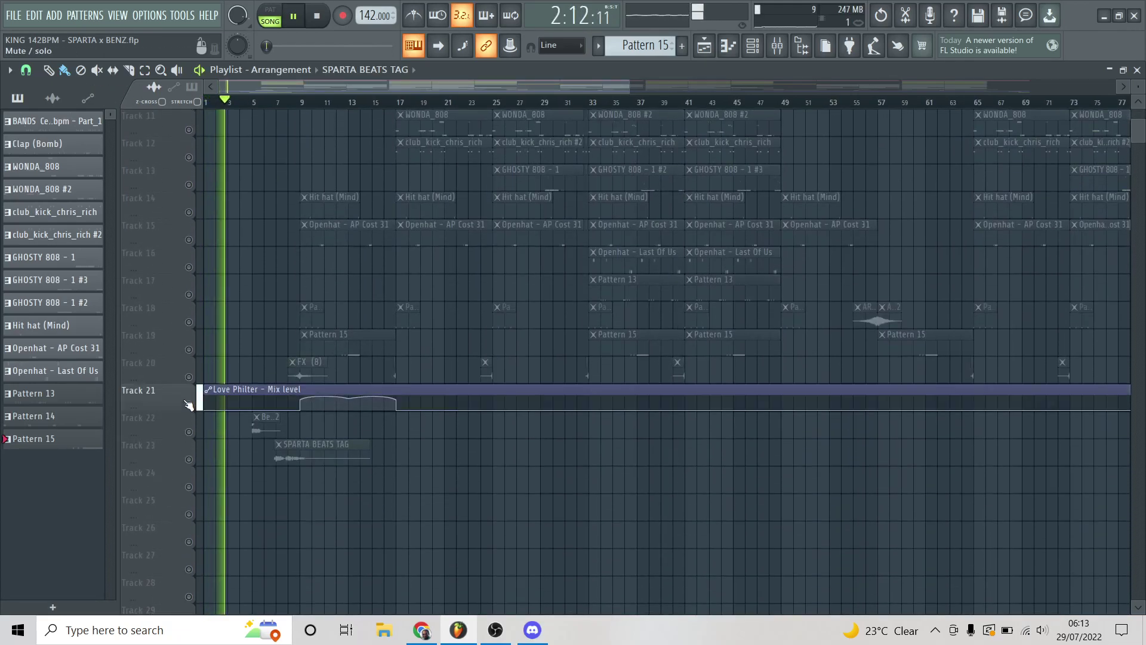
pyautogui.scroll(5, 245, 331)
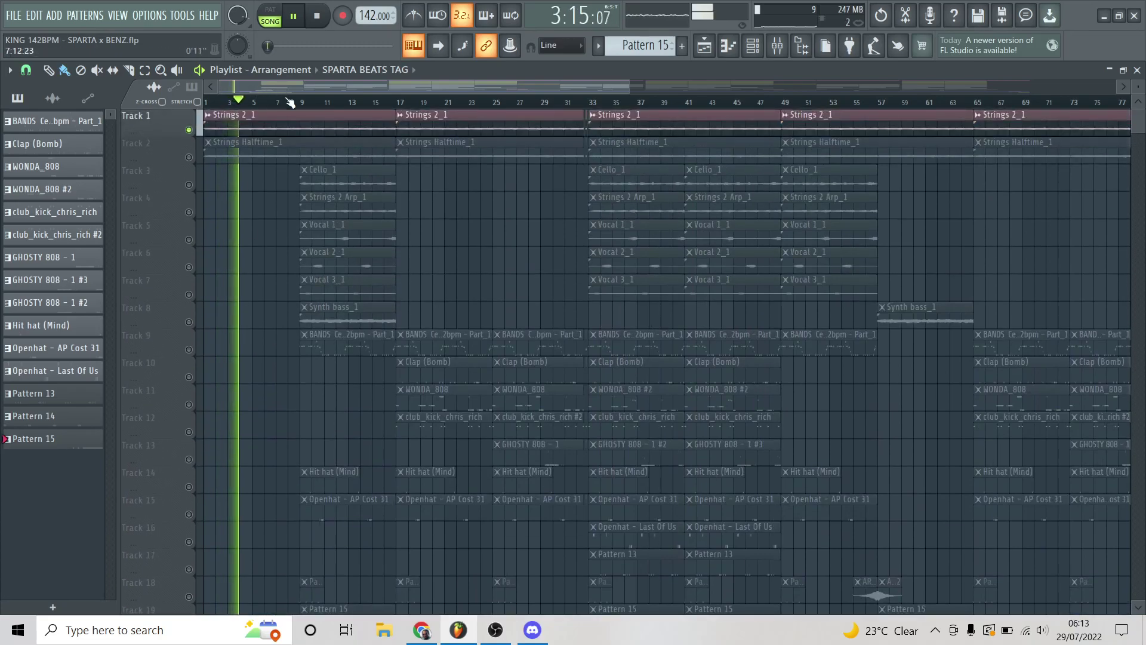
pyautogui.scroll(-4, 304, 105)
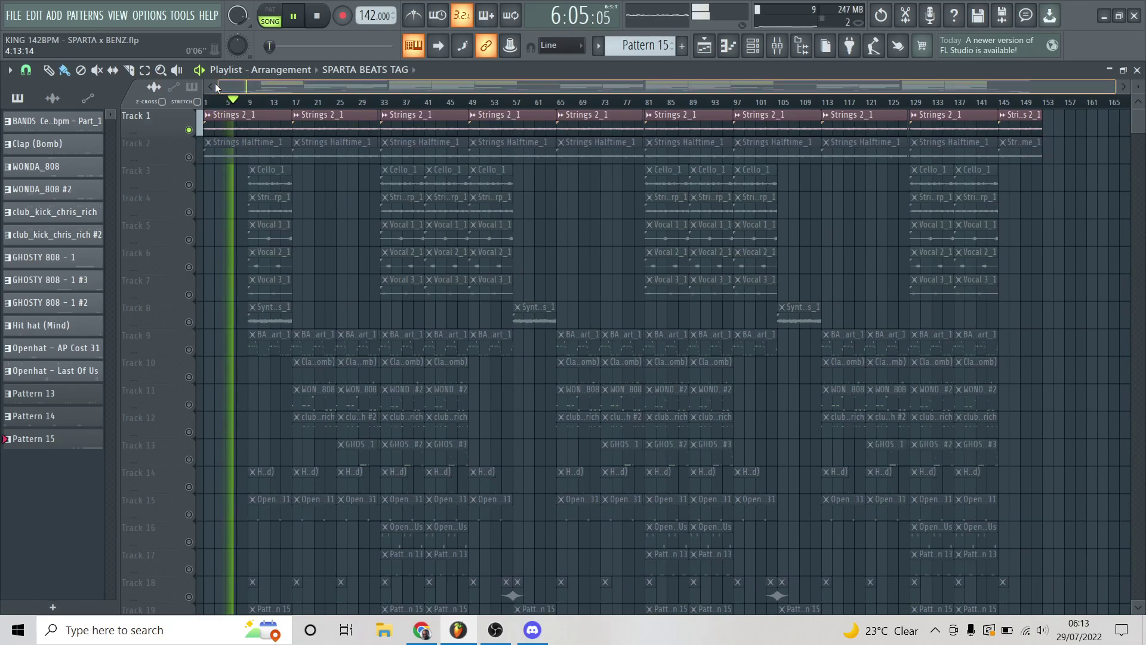
pyautogui.scroll(2, 234, 103)
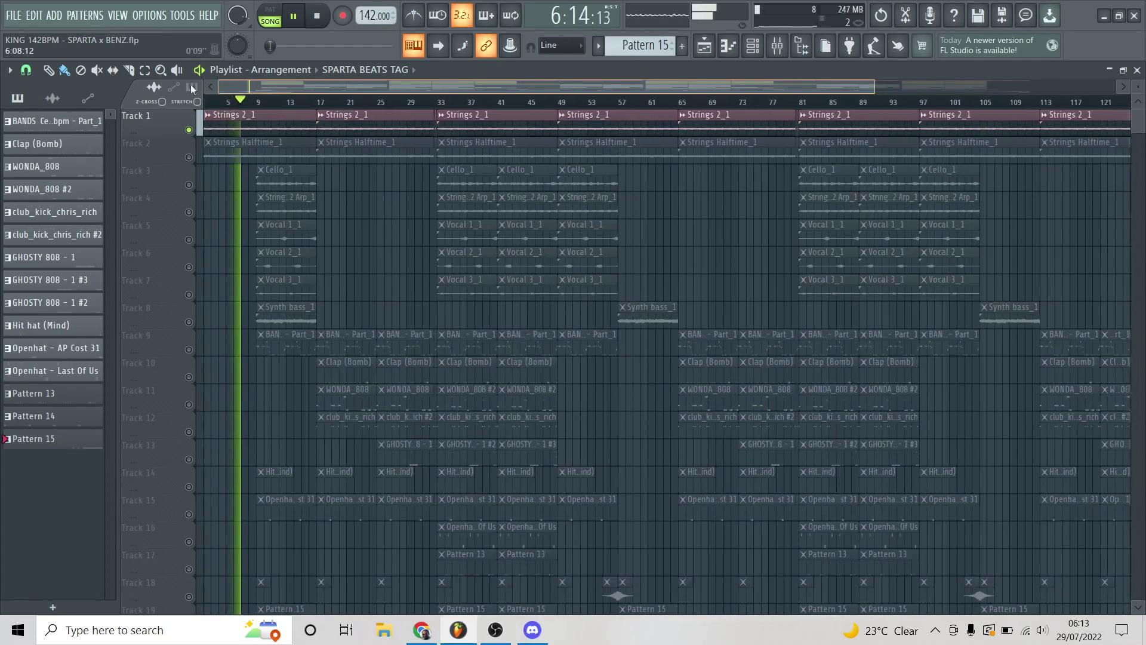
pyautogui.click(788, 48)
pyautogui.click(101, 249)
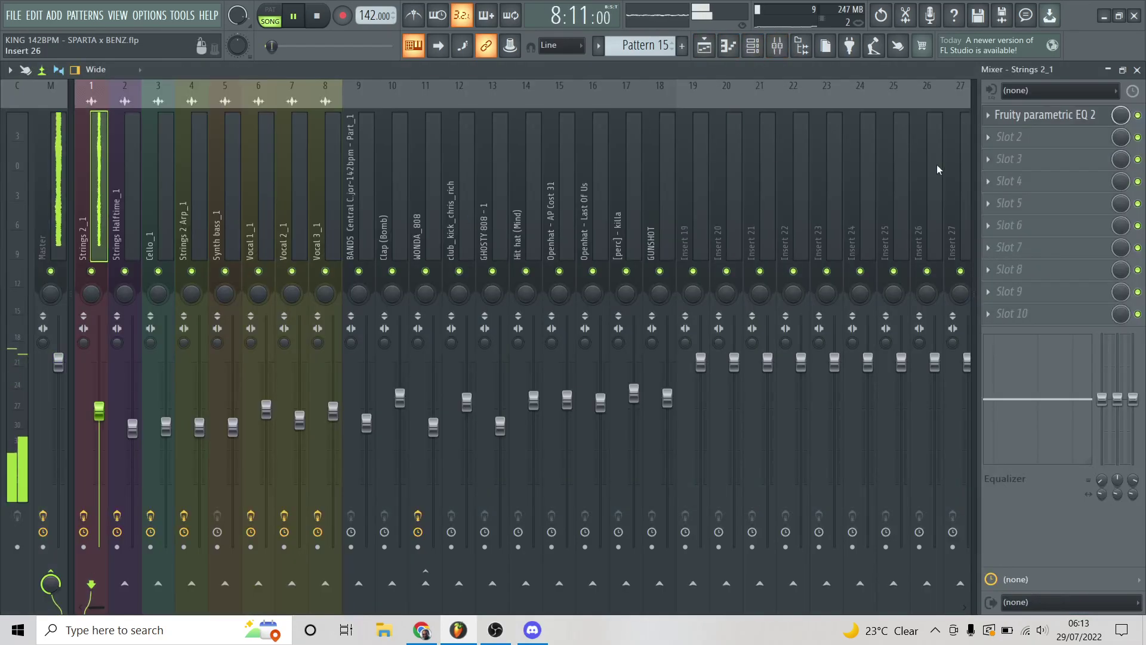
pyautogui.click(1048, 119)
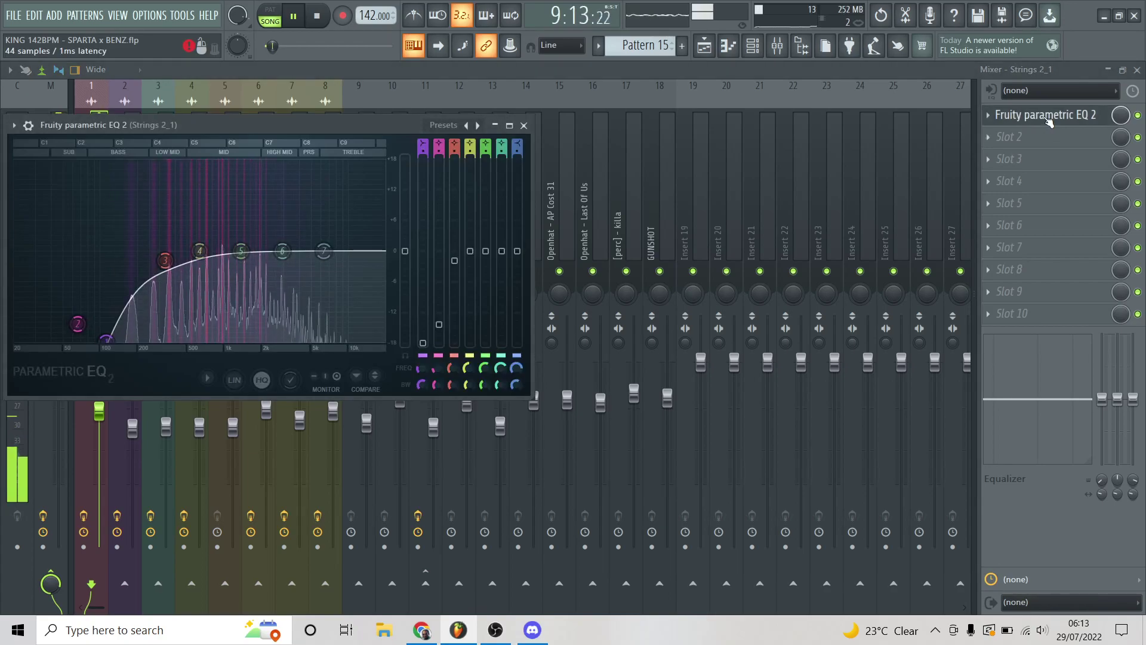
pyautogui.click(1050, 120)
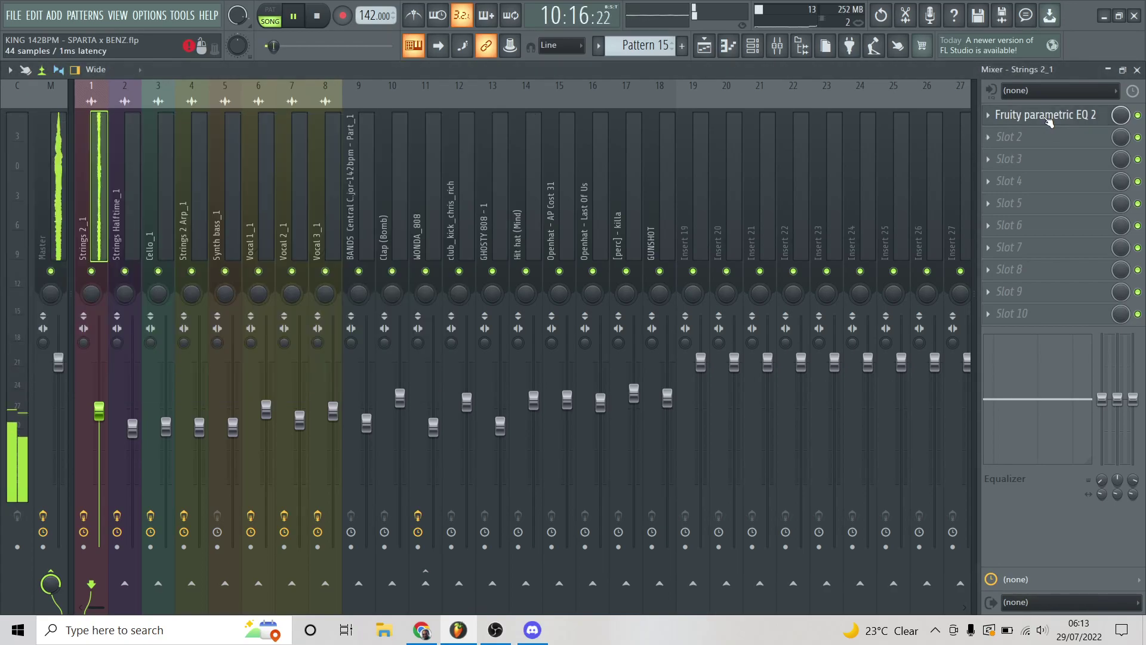
pyautogui.click(1137, 70)
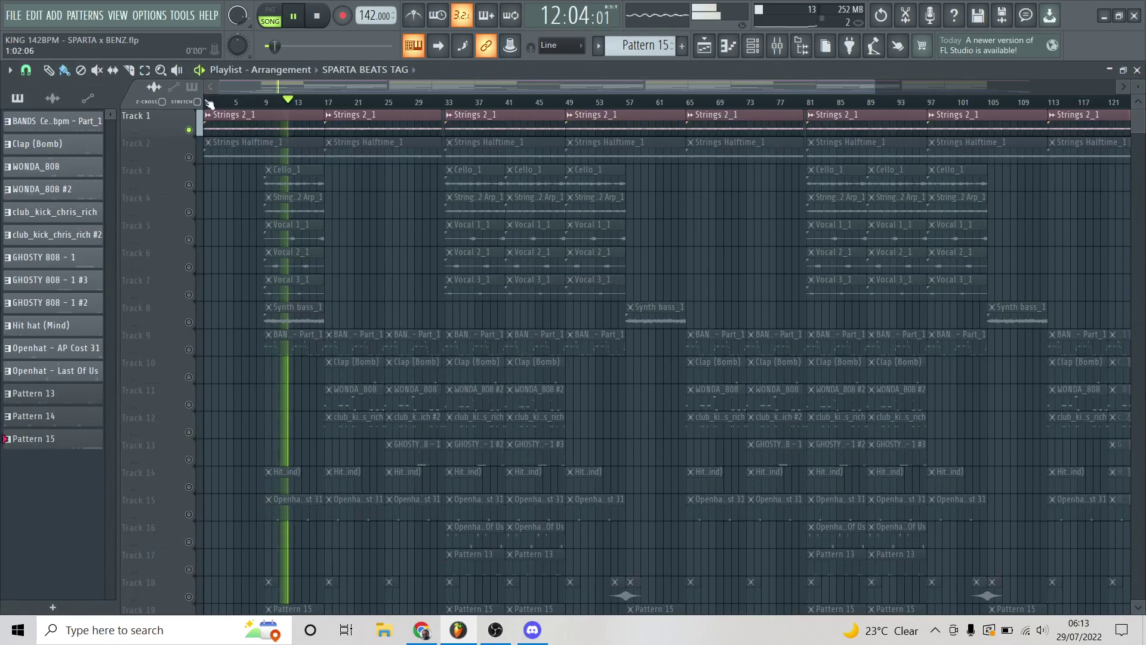
# Stop playback, solo the Strings Halftime track, and play it from bar 1
pyautogui.scroll(3, 203, 101)
pyautogui.press('space')
pyautogui.rightClick(190, 157)
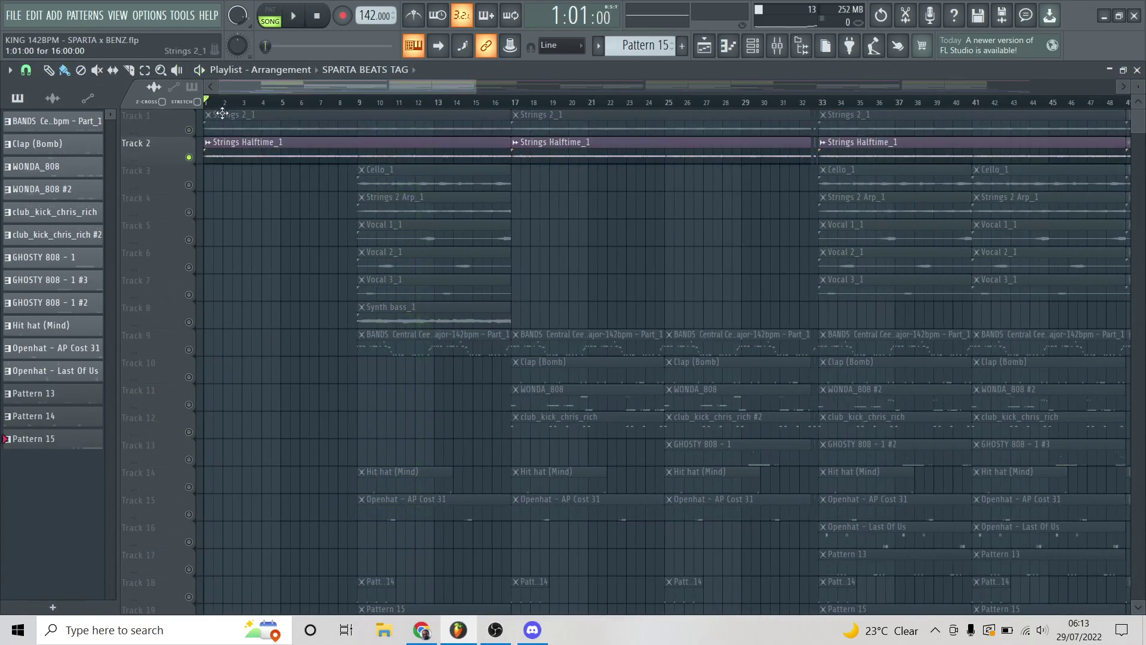
pyautogui.scroll(-3, 237, 384)
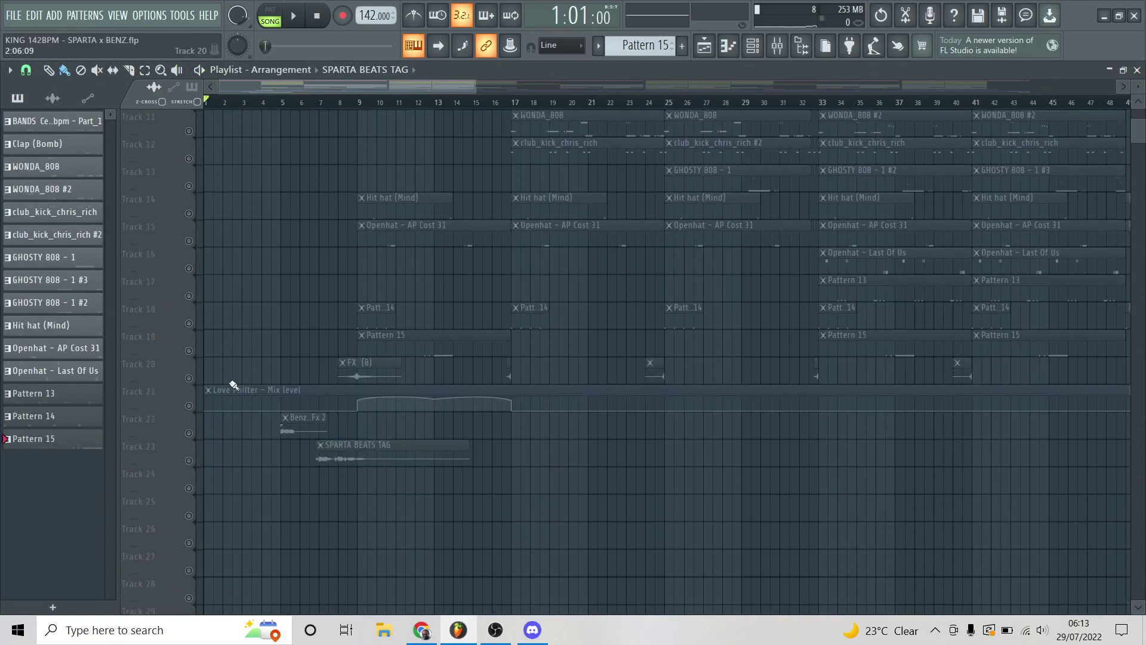
pyautogui.press('space')
pyautogui.scroll(3, 281, 355)
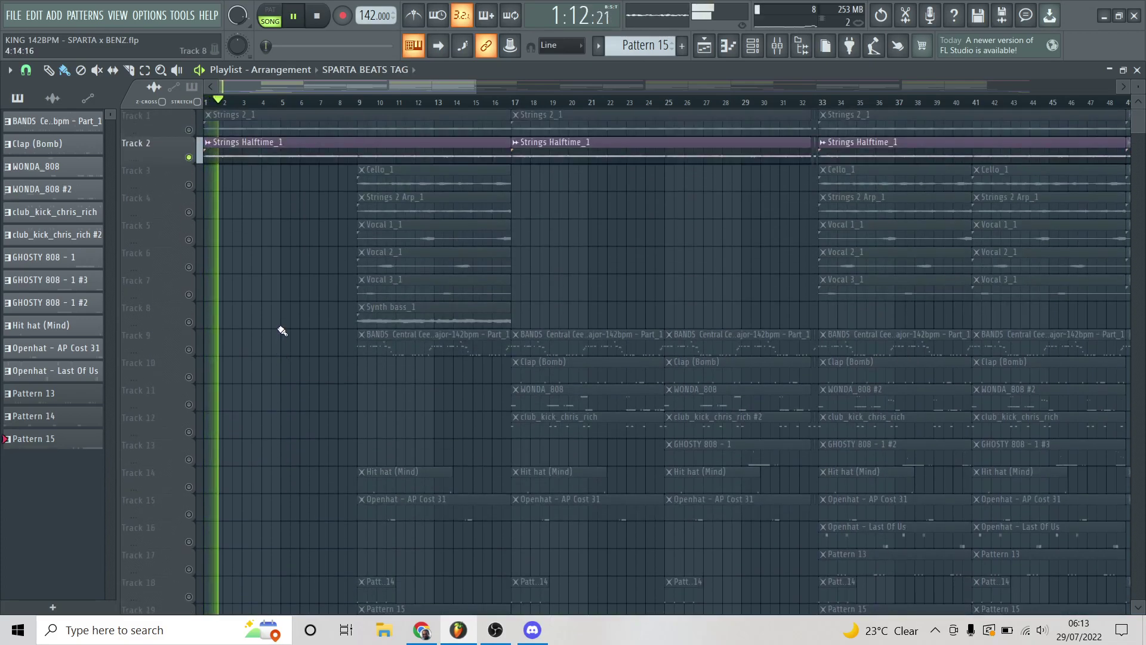
# Inspect the Fruity Parametric EQ 2 curve on the Strings Halftime_1 mixer channel, and close the mixer
pyautogui.press('F9')
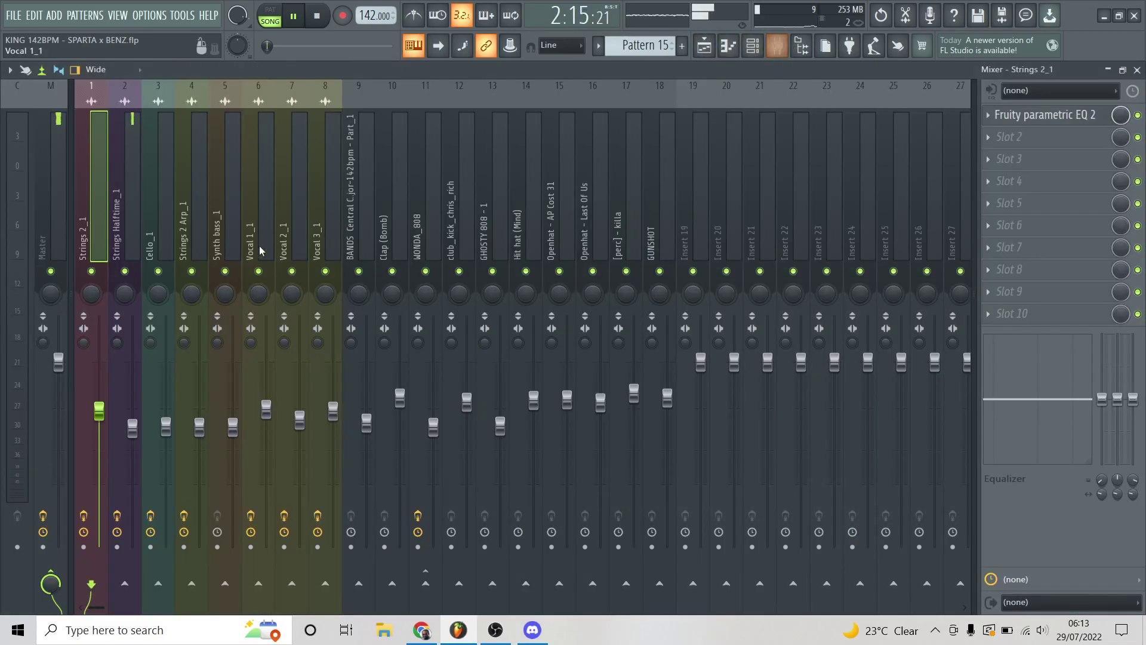
pyautogui.click(124, 238)
pyautogui.click(1051, 115)
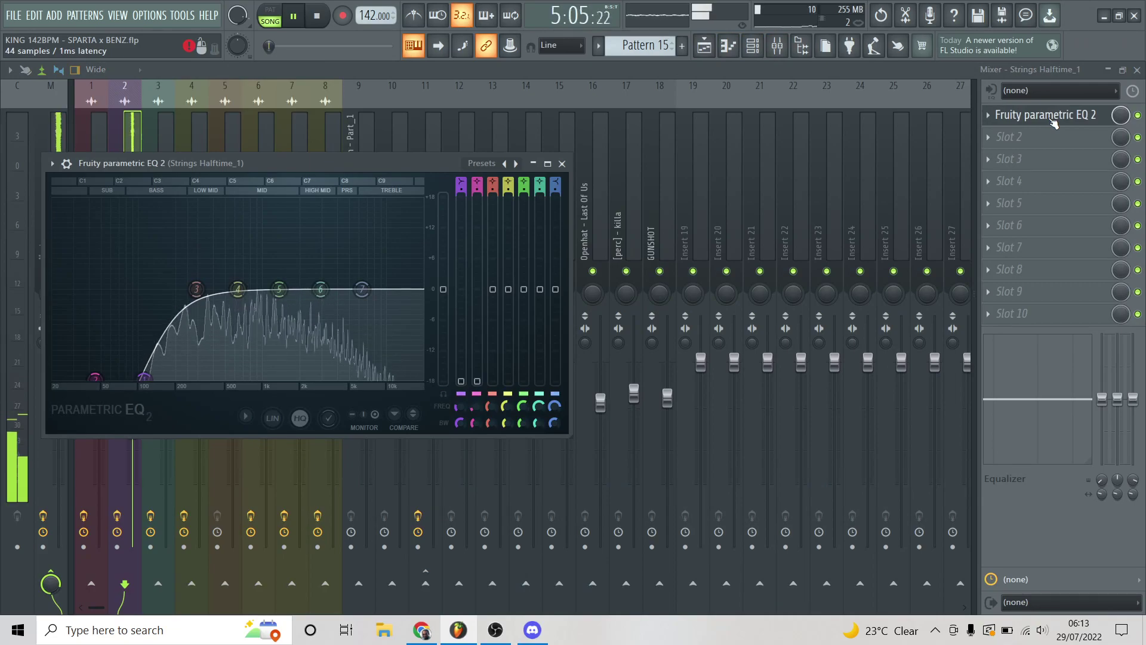
pyautogui.click(1054, 117)
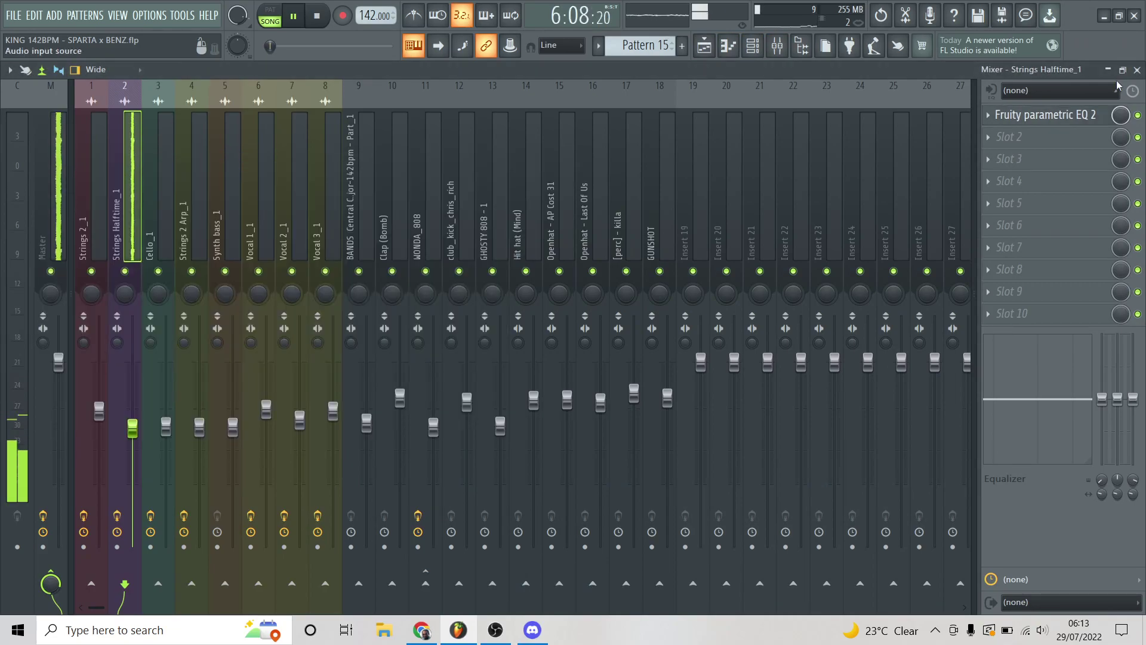
pyautogui.click(1138, 70)
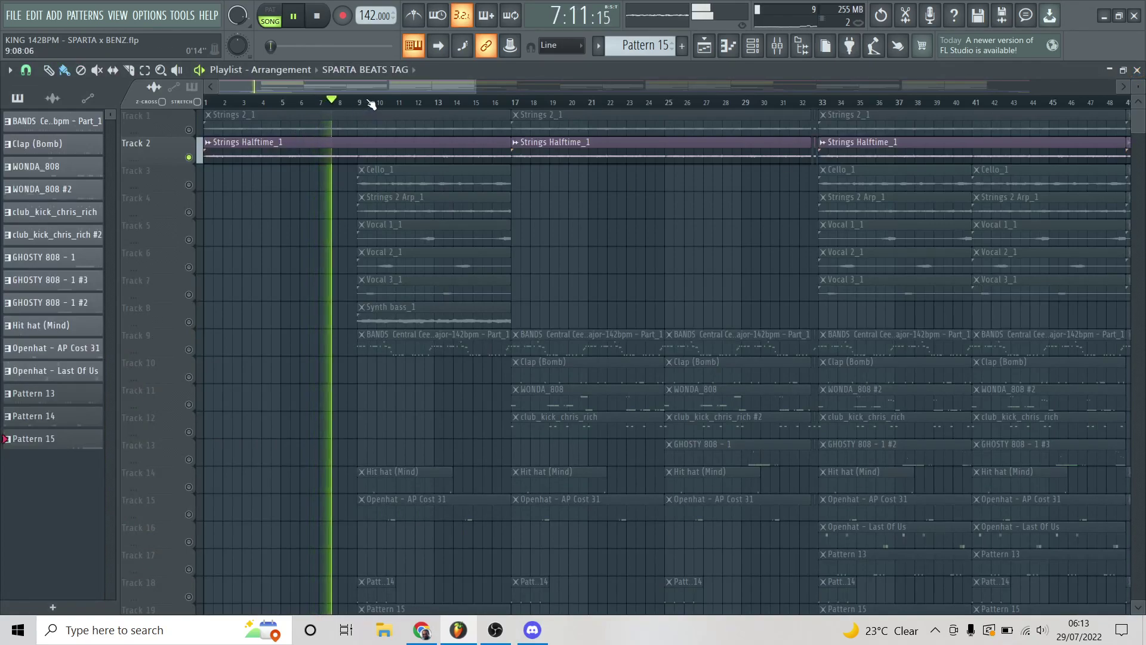
# Stop playback, enable Track 21, and shift its Love Philter mix level automation clip to start at bar 9
pyautogui.scroll(-2, 349, 113)
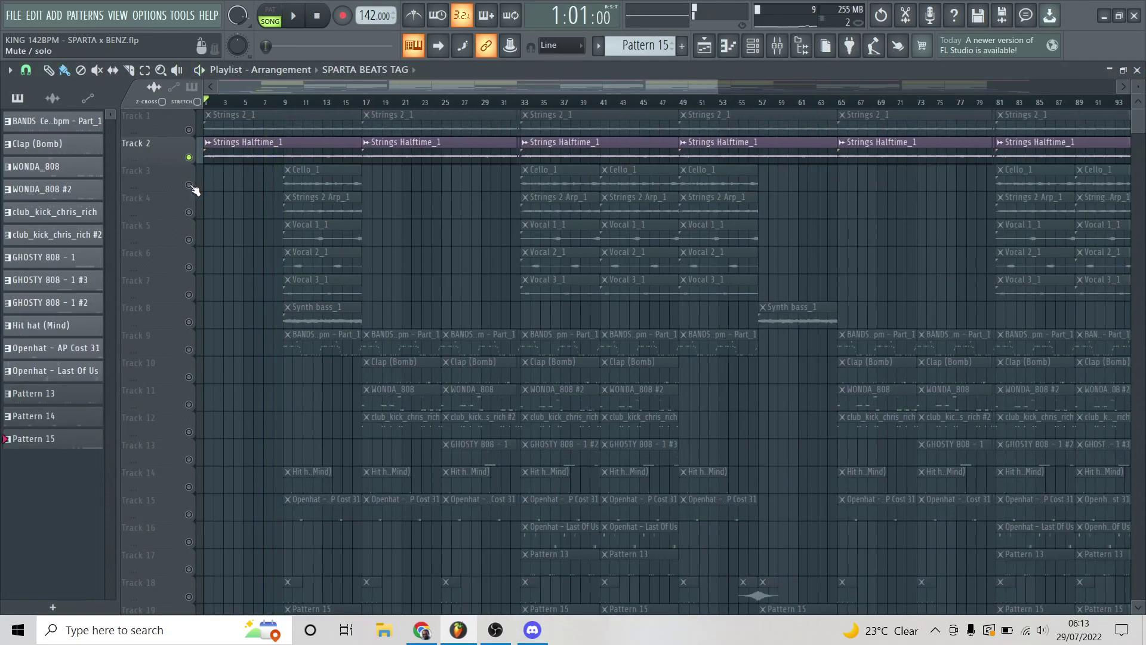
pyautogui.scroll(-5, 230, 200)
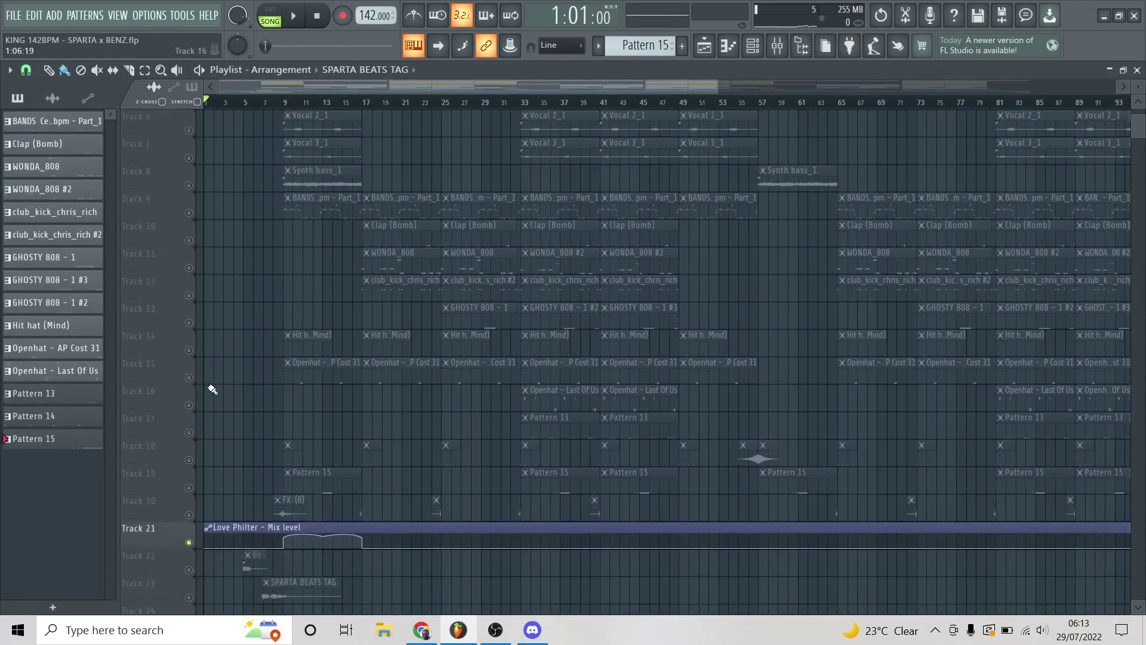
pyautogui.moveTo(384, 524); pyautogui.dragTo(412, 526)
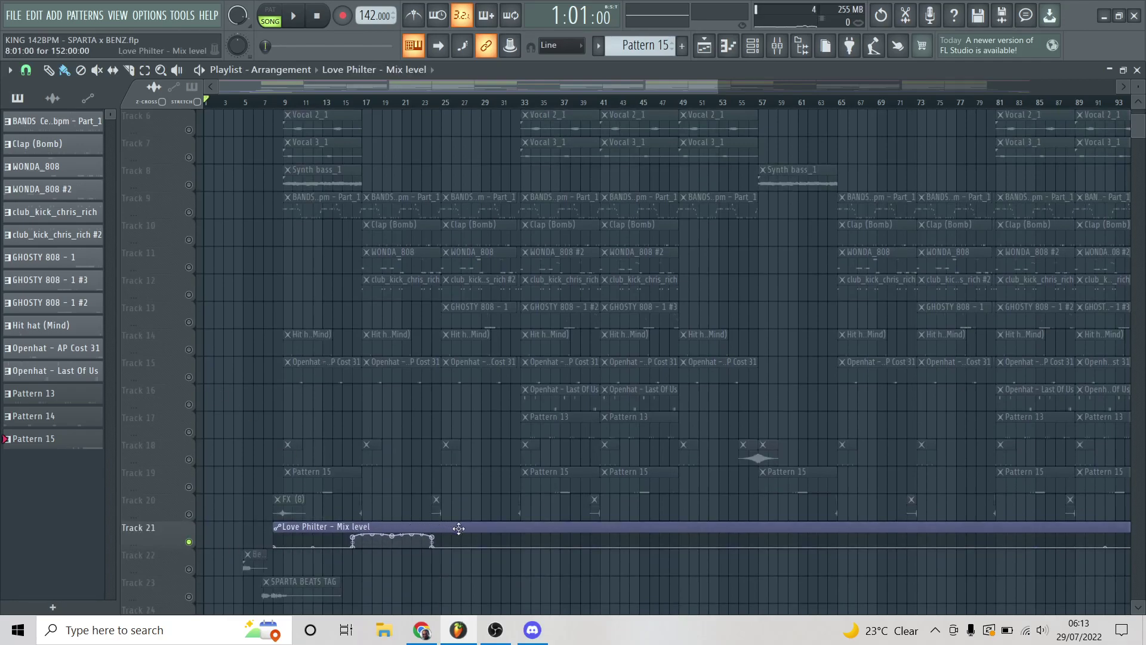
pyautogui.scroll(5, 230, 435)
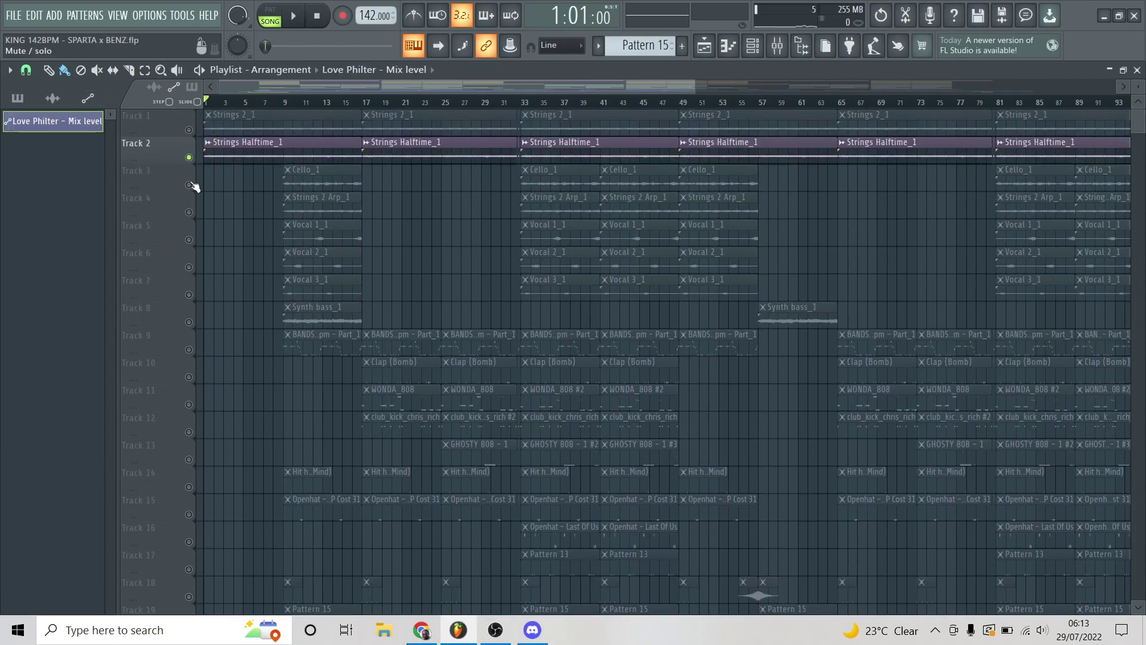
# Unmute the Cello track, play from bar 9, and inspect its Fruity Parametric EQ 2 and Fruity Stereo Enhancer in the mixer
pyautogui.click(190, 185)
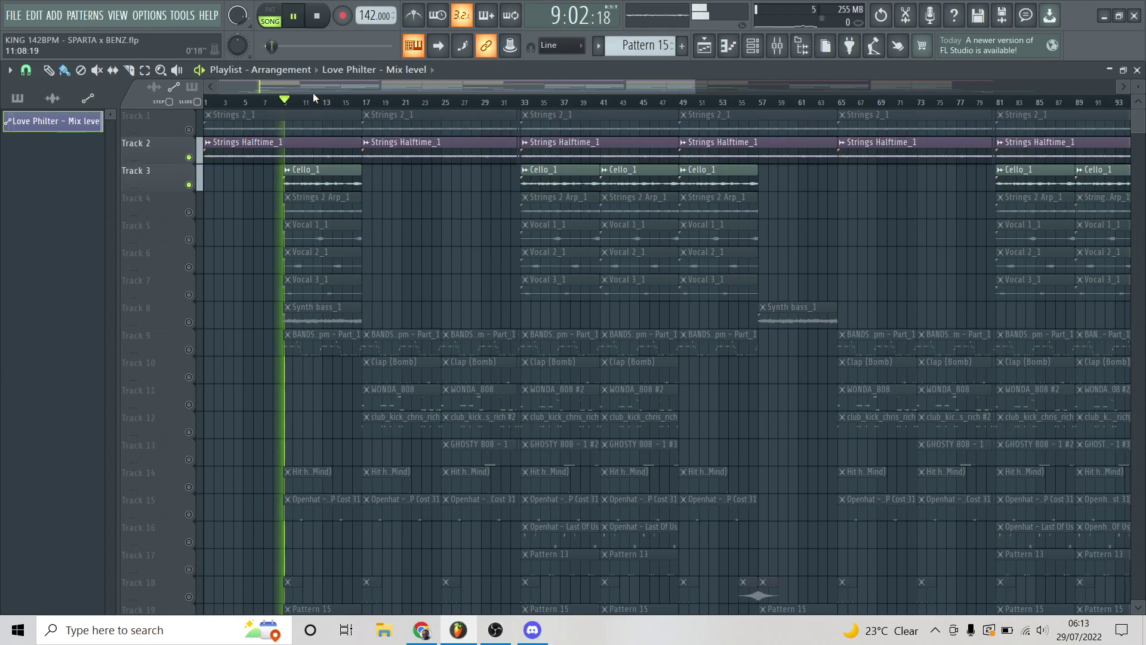
pyautogui.click(782, 53)
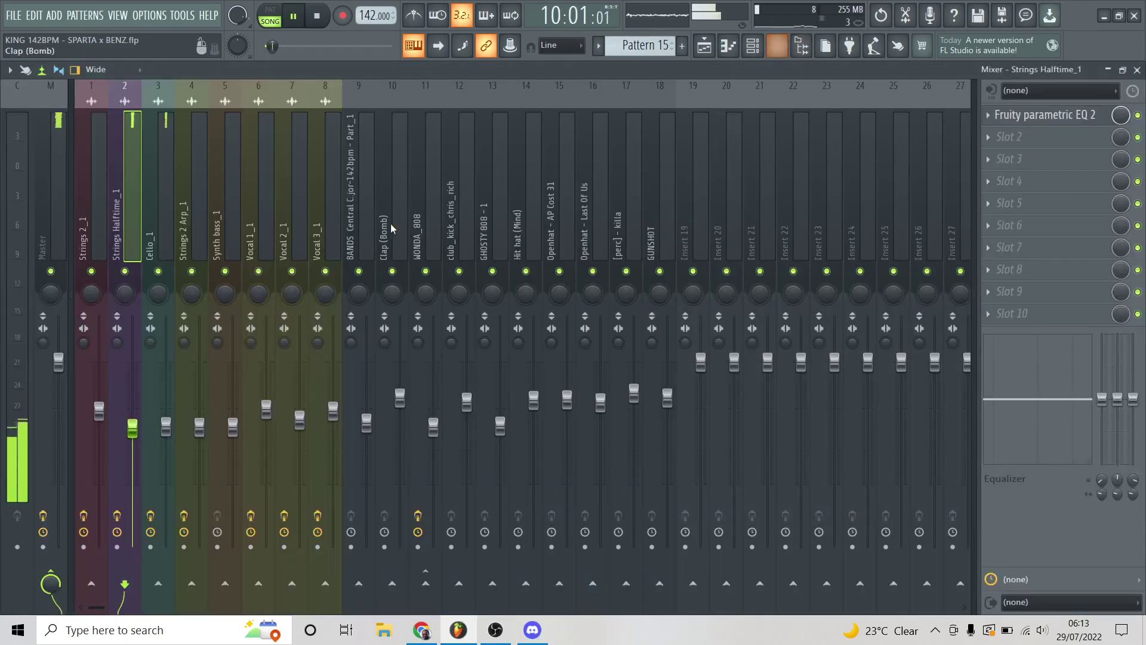
pyautogui.click(172, 246)
pyautogui.click(1039, 116)
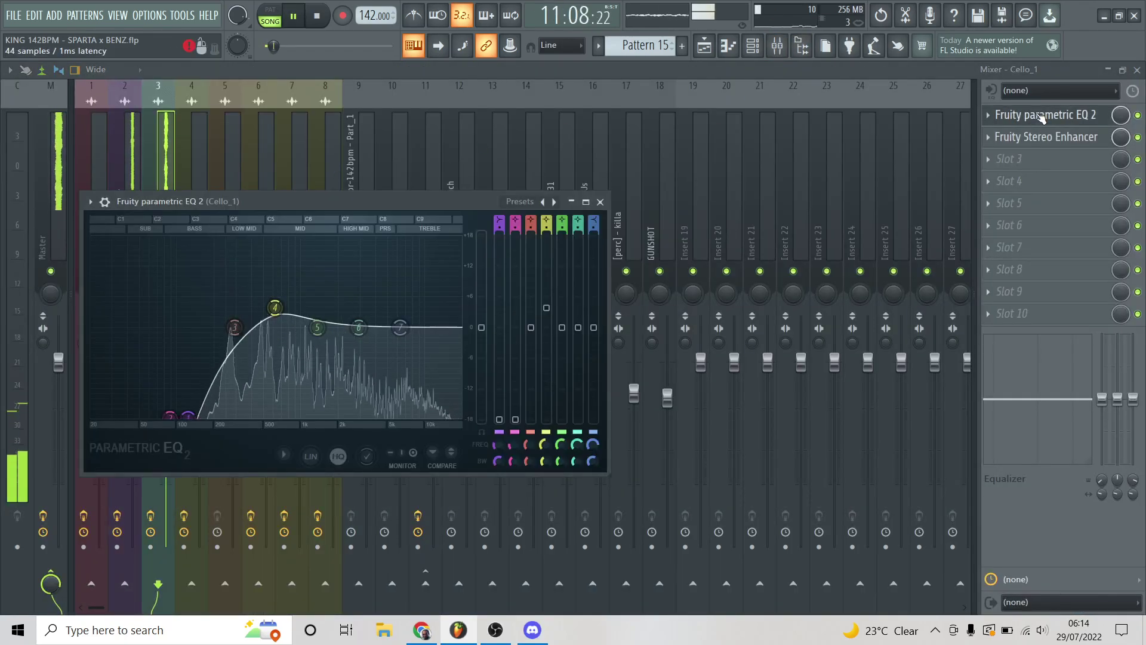
pyautogui.click(1039, 116)
pyautogui.click(1028, 139)
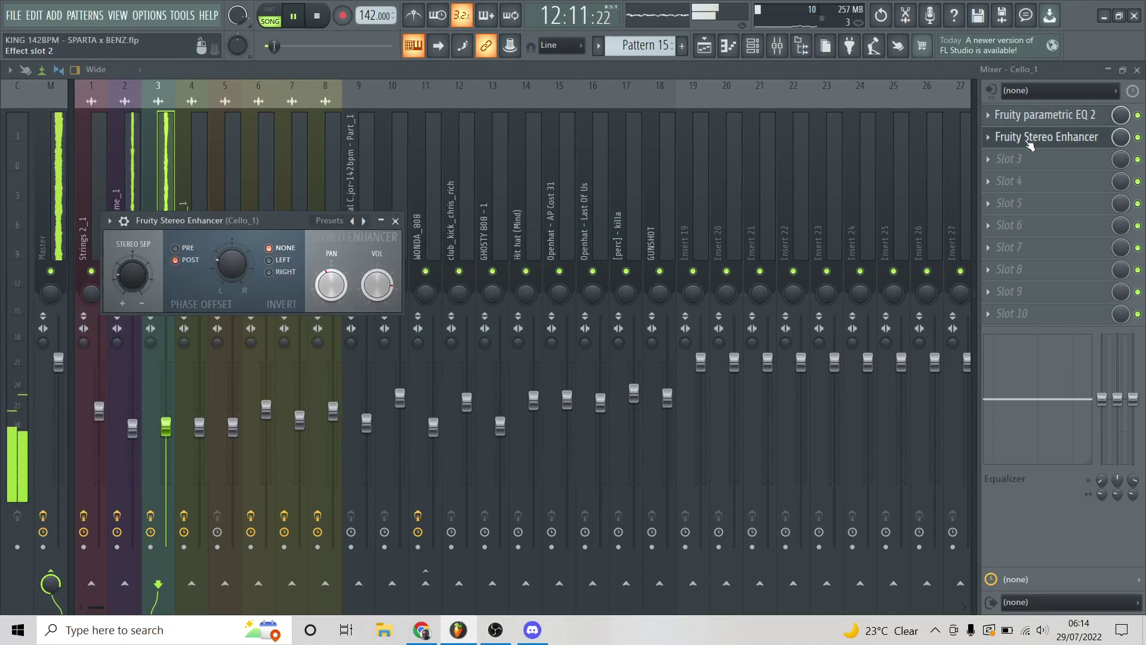
pyautogui.click(1033, 139)
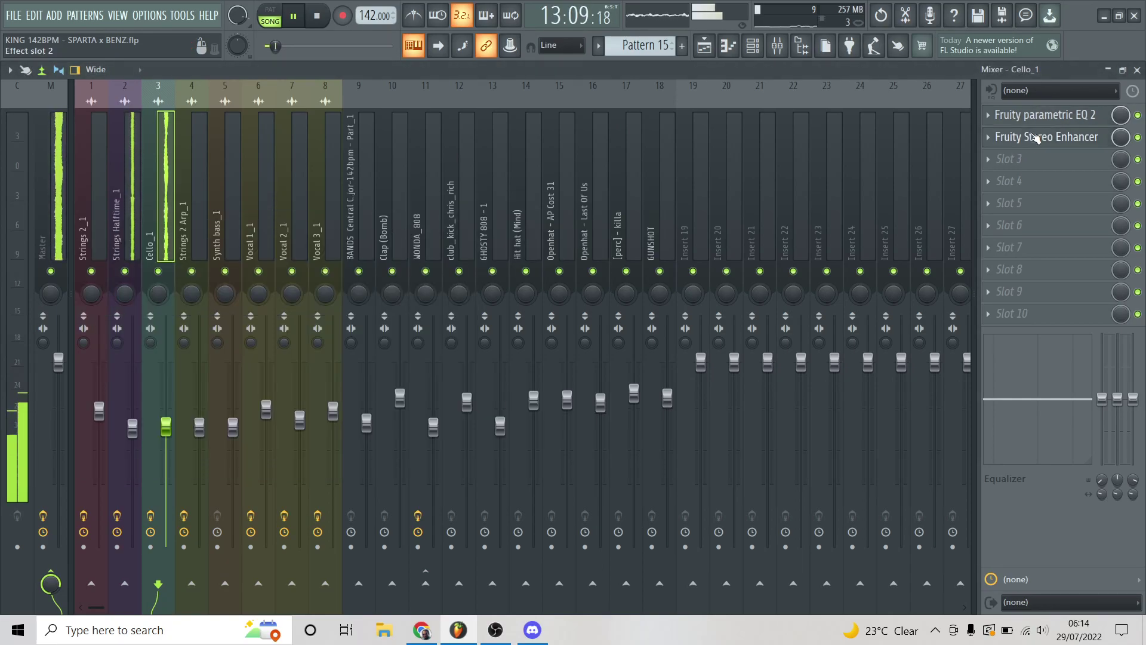
pyautogui.click(1138, 70)
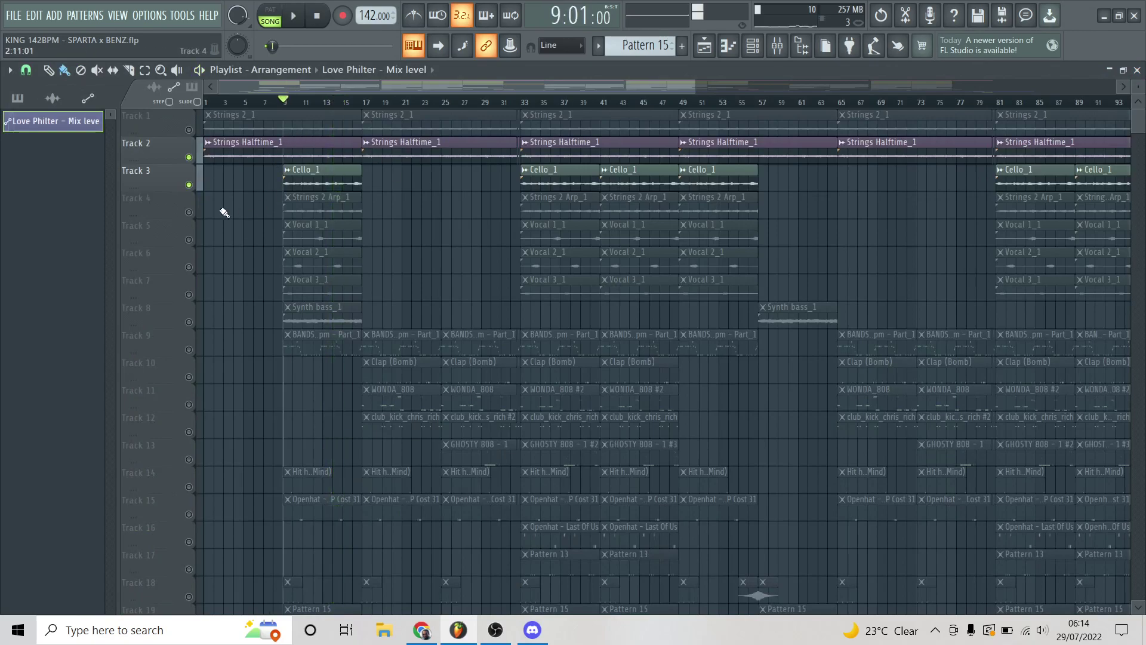
# Play the soloed Strings 2 Arp track from bar 9 with the Love Philter automation track enabled
pyautogui.rightClick(188, 213)
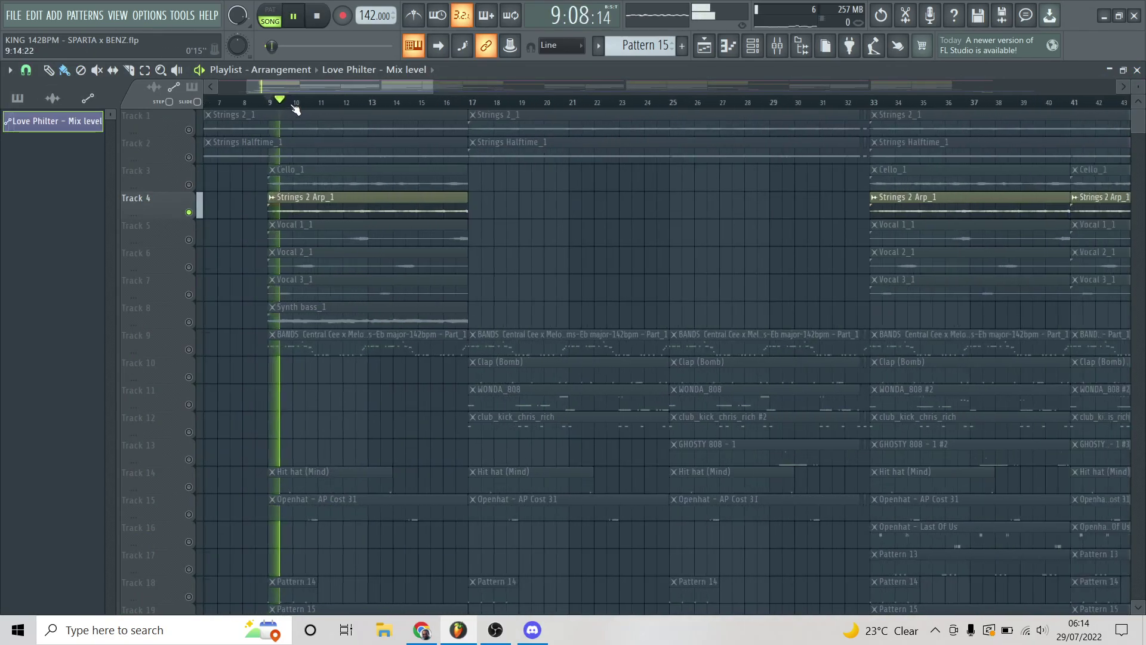
pyautogui.scroll(4, 291, 107)
pyautogui.scroll(-4, 180, 370)
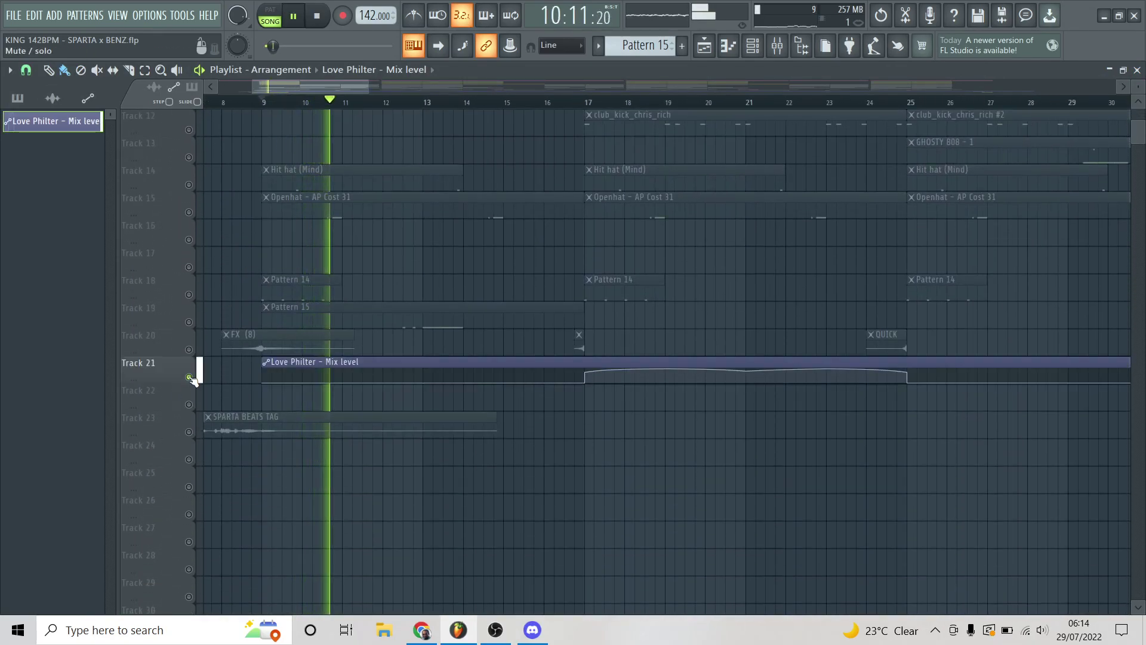
pyautogui.scroll(4, 263, 308)
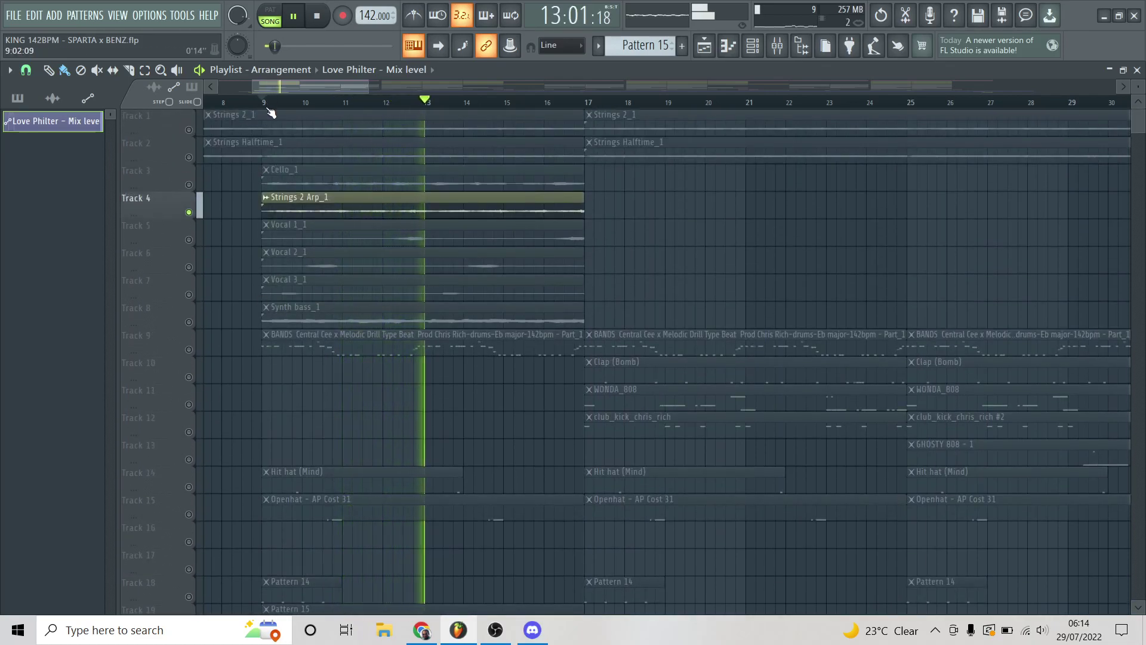
# Mute the Strings 2 Arp track, solo Vocal 1, and listen to its phrases from bar 12 and bar 16
pyautogui.rightClick(188, 212)
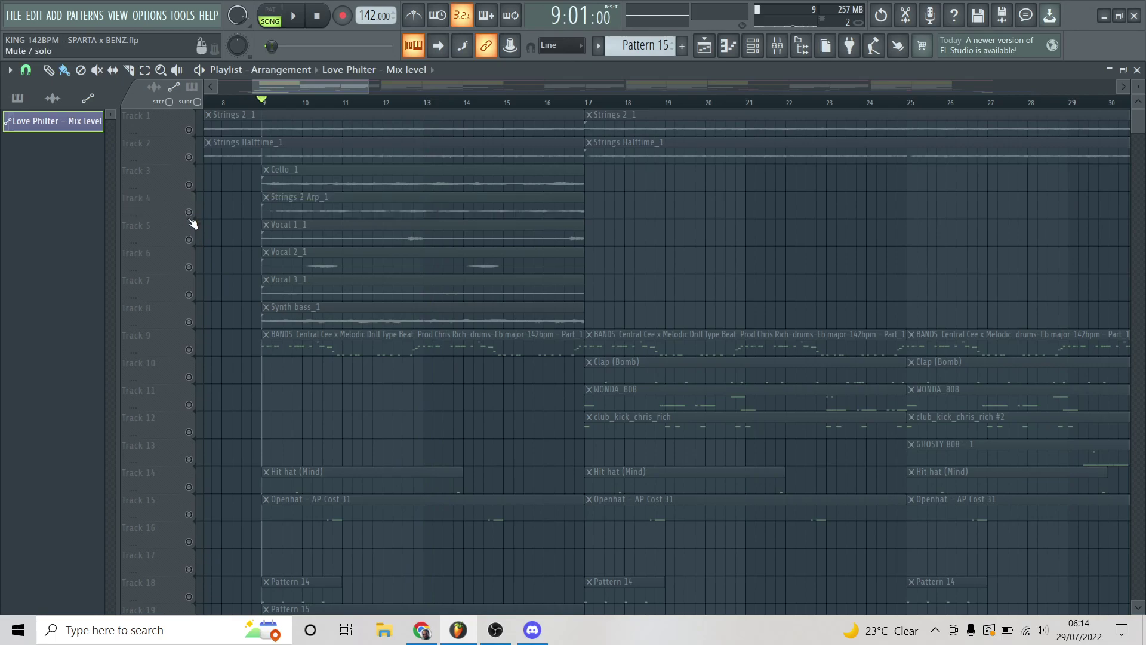
pyautogui.rightClick(188, 240)
pyautogui.click(385, 104)
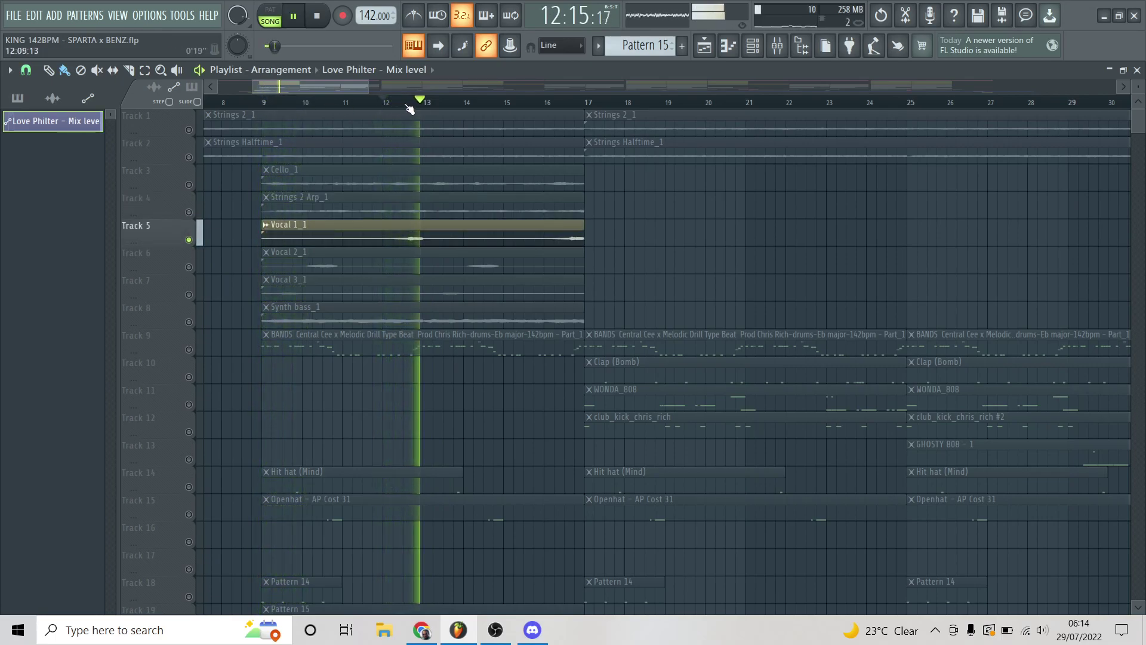
pyautogui.click(554, 105)
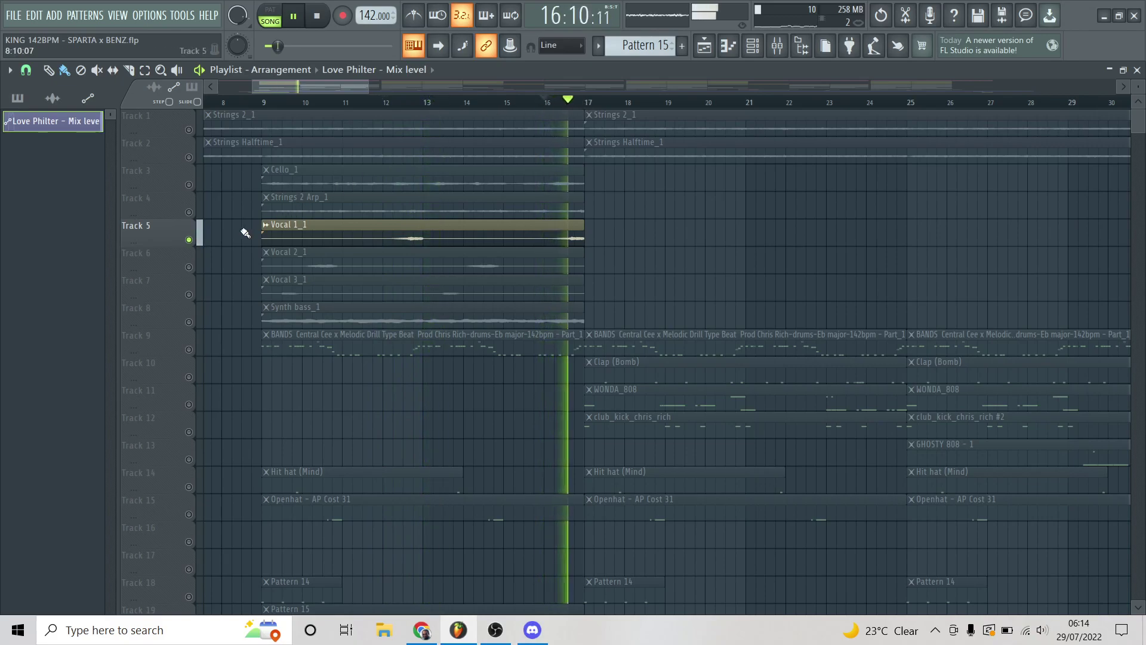
# Stop Vocal 1, solo the Vocal 2 track, and listen to its phrases around bar 10 and just before bar 14
pyautogui.rightClick(189, 240)
pyautogui.press('space')
pyautogui.rightClick(188, 268)
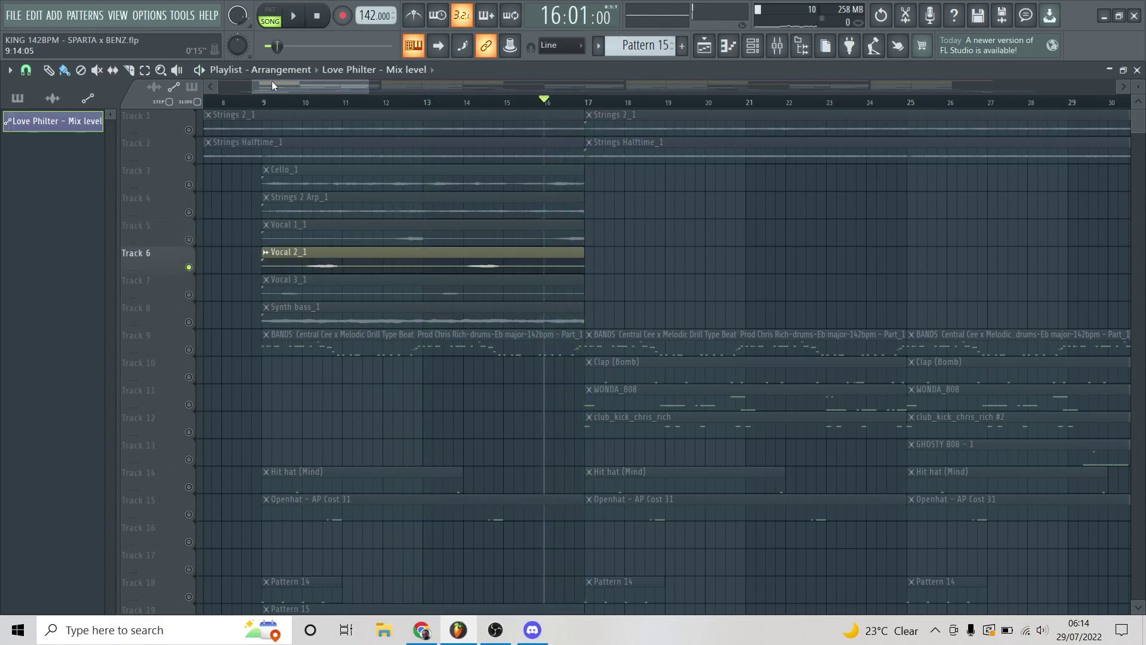
pyautogui.press('space')
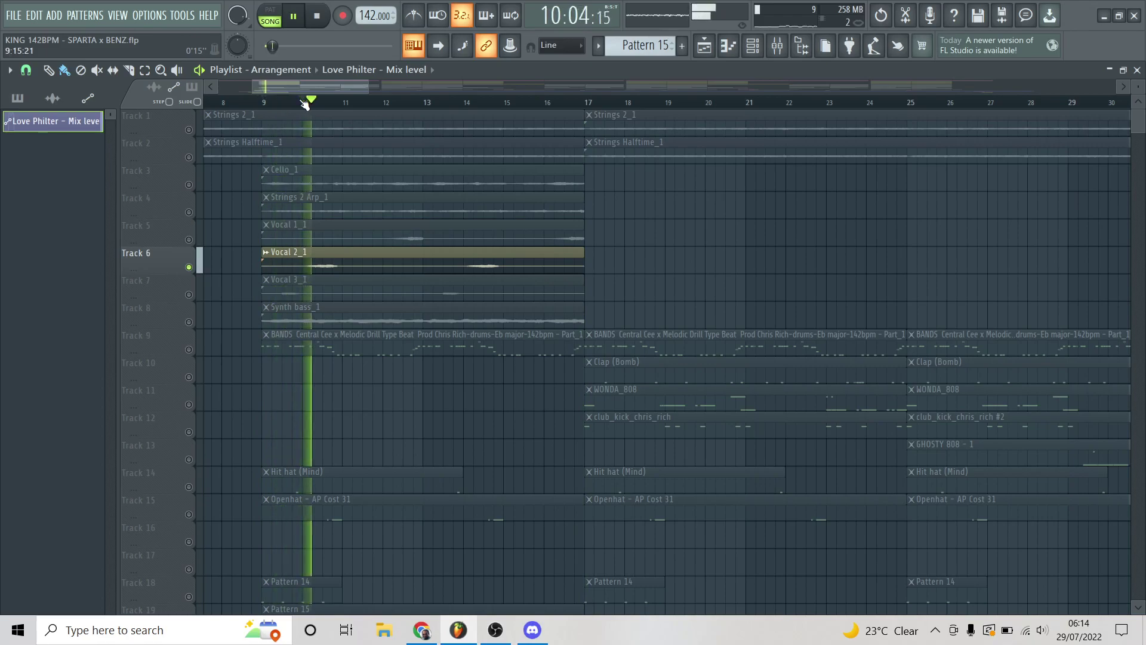
pyautogui.click(461, 102)
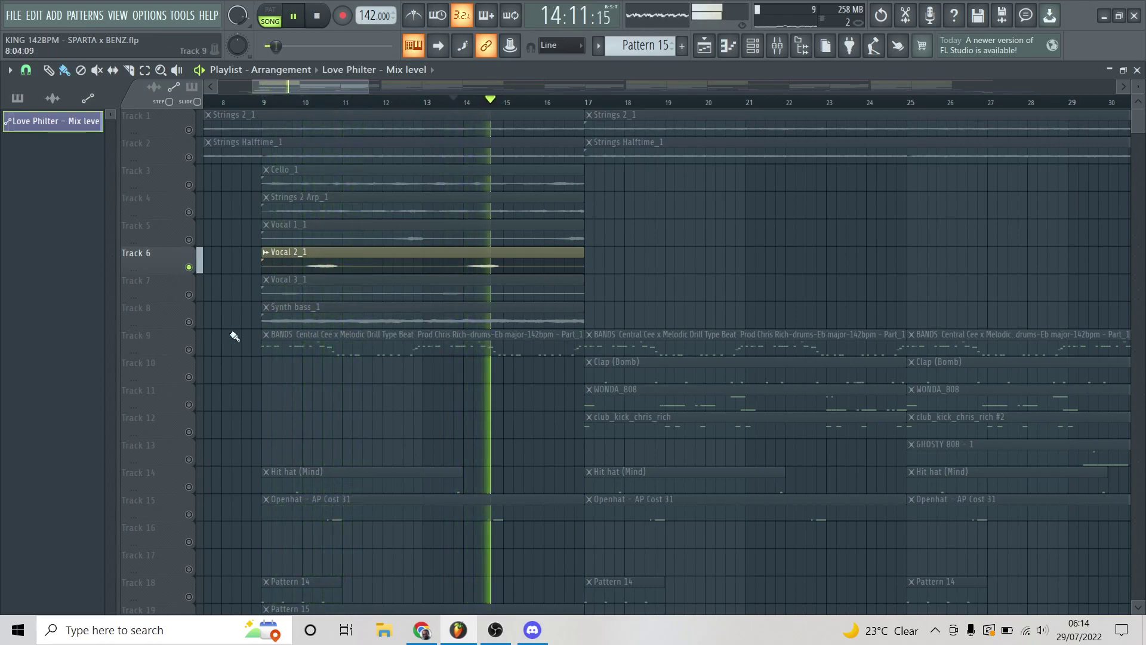
# Solo the Vocal 3 track by muting Vocal 2, and listen to its phrases from bar 9 and after bar 13
pyautogui.click(189, 294)
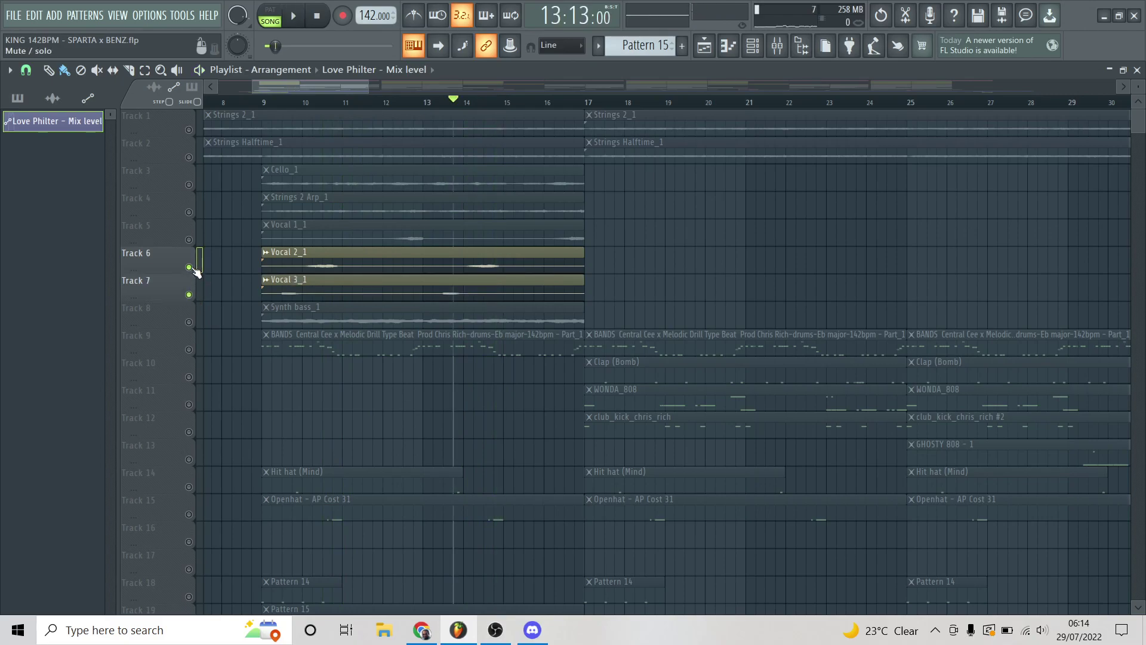
pyautogui.click(191, 268)
pyautogui.press('space')
pyautogui.scroll(3, 265, 103)
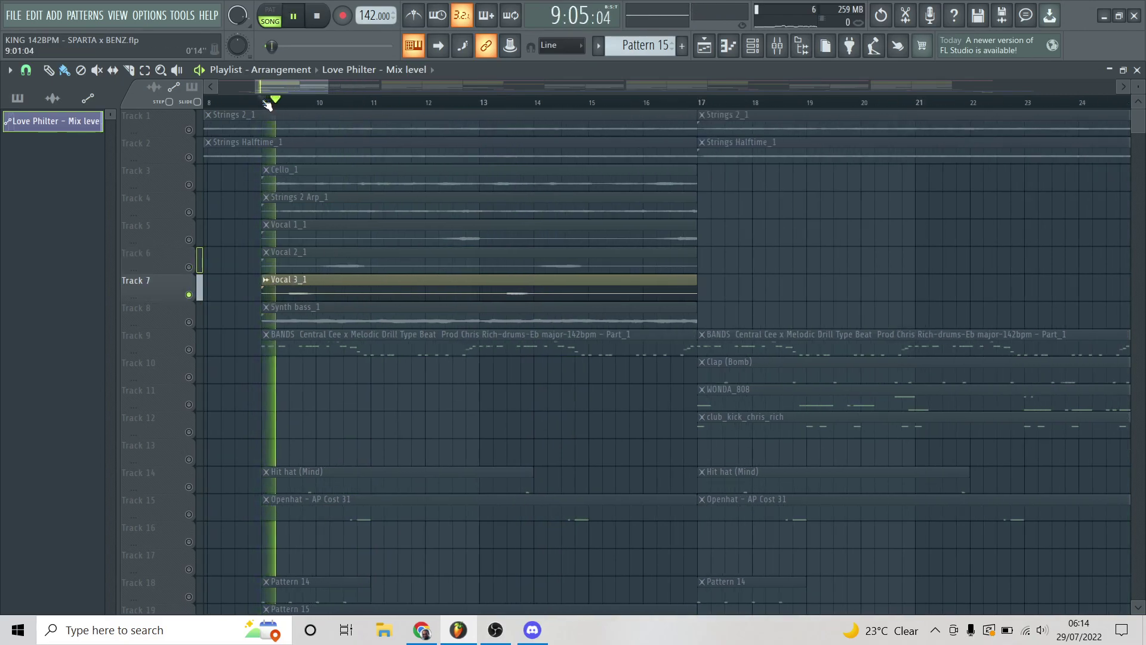
pyautogui.click(531, 102)
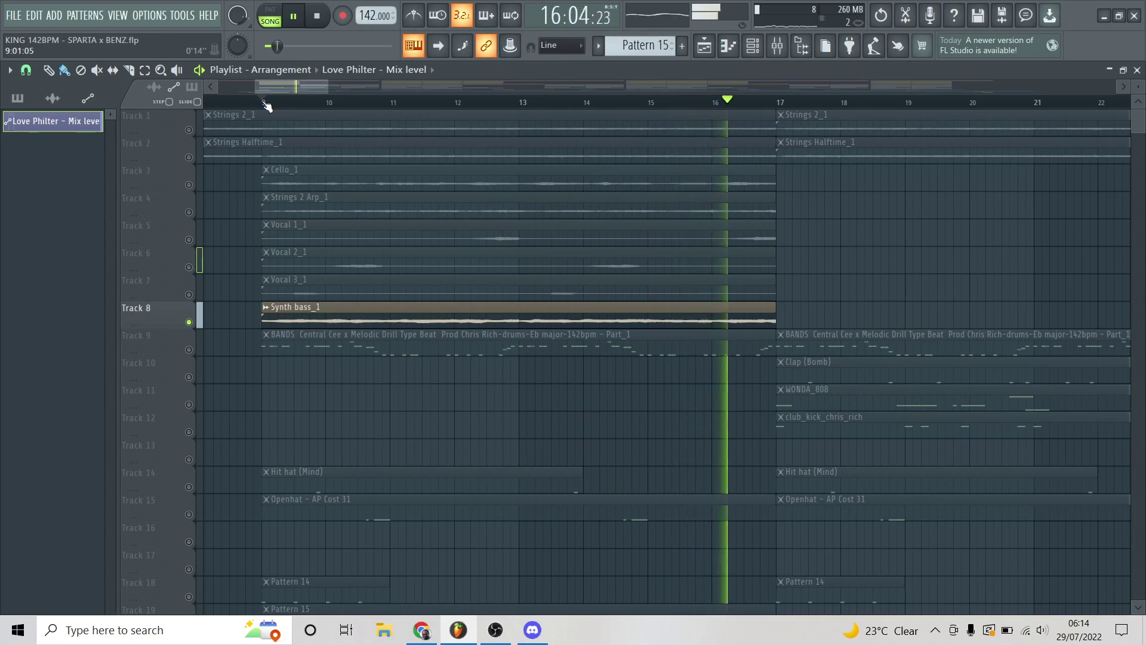
# Stop the soloed Synth bass playback and unsolo Track 8 so all playlist tracks are enabled
pyautogui.scroll(-5, 267, 106)
pyautogui.press('space')
pyautogui.scroll(-3, 262, 104)
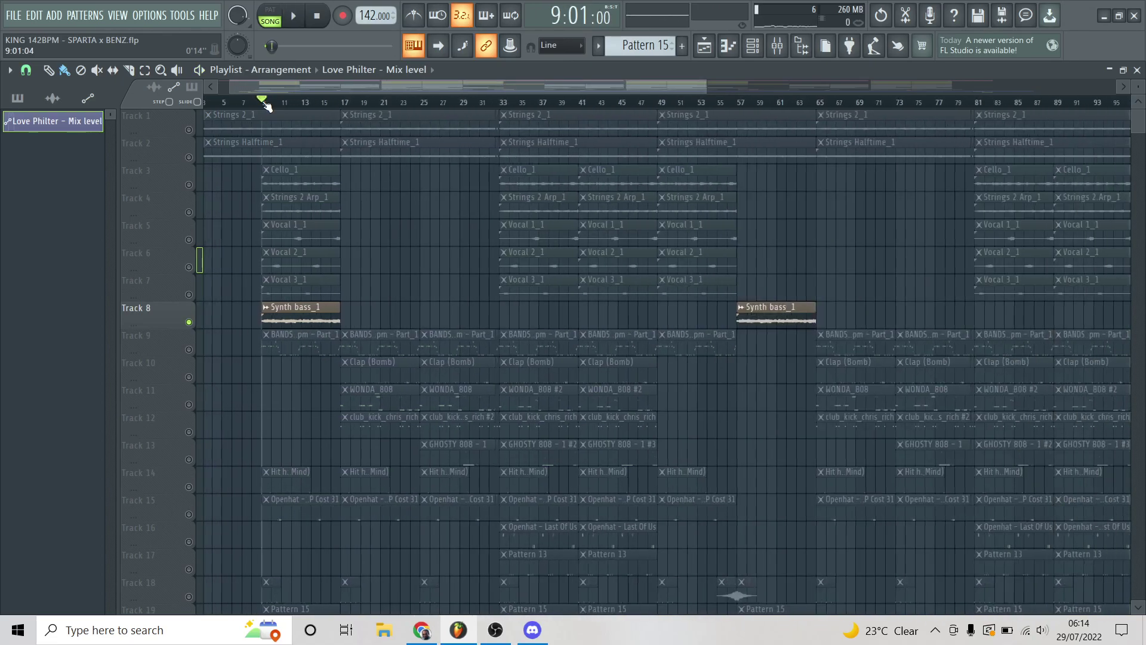
pyautogui.rightClick(190, 324)
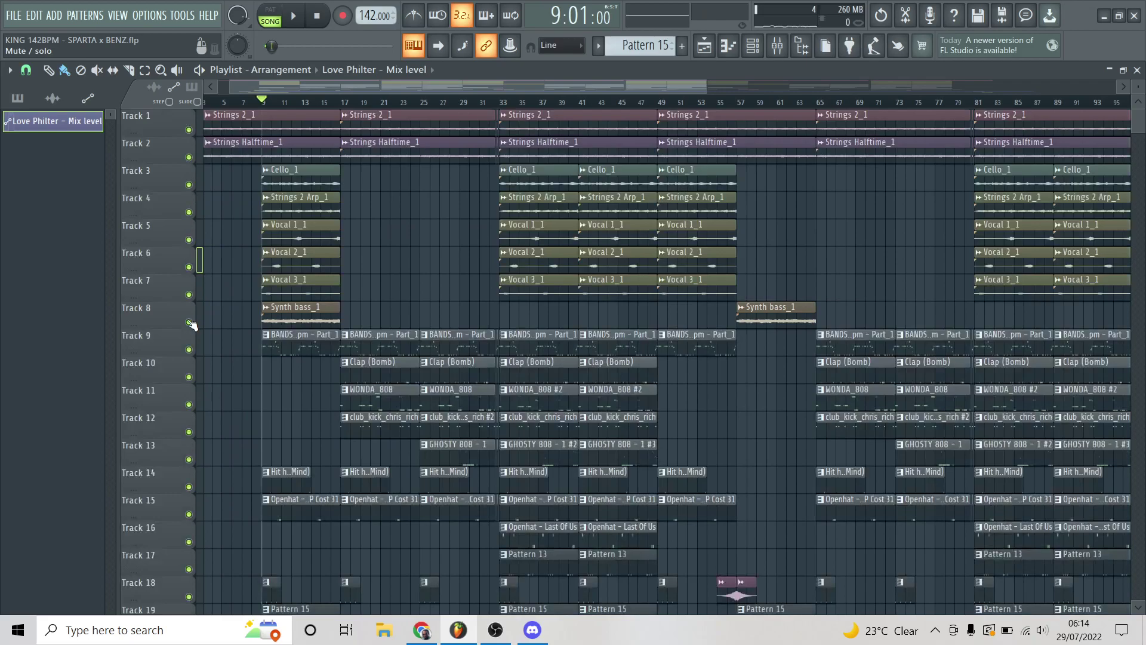
# Open the BANDS drum pattern from Track 9 in the piano roll, play it, and return to the playlist
pyautogui.scroll(-4, 234, 314)
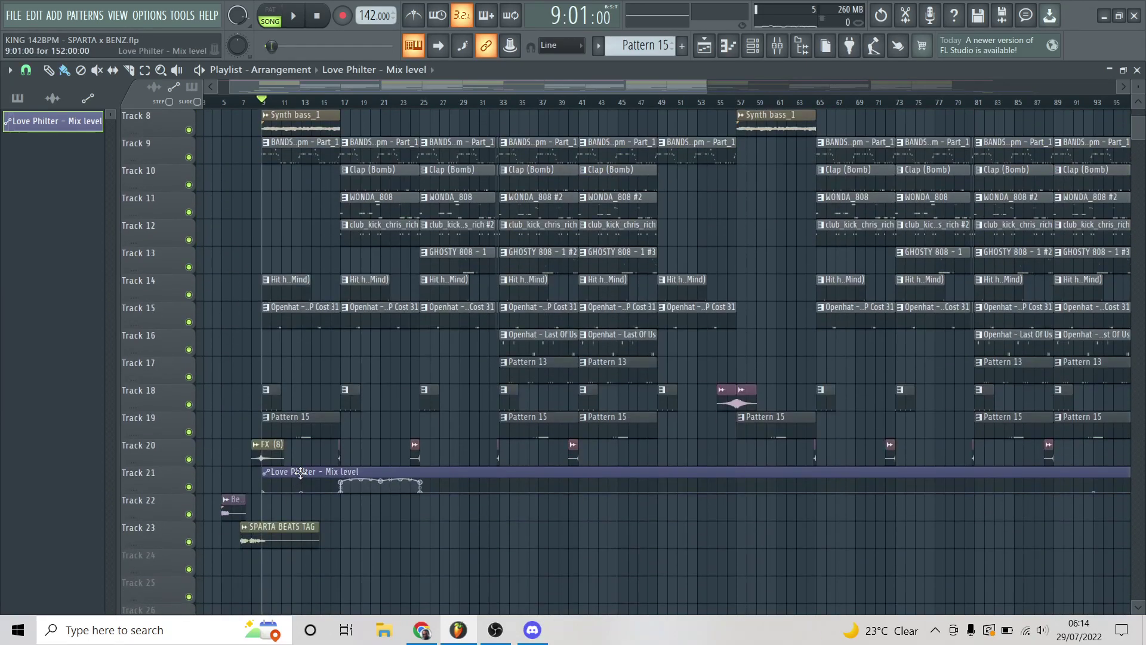
pyautogui.hscroll(-1, 256, 418)
pyautogui.scroll(4, 209, 366)
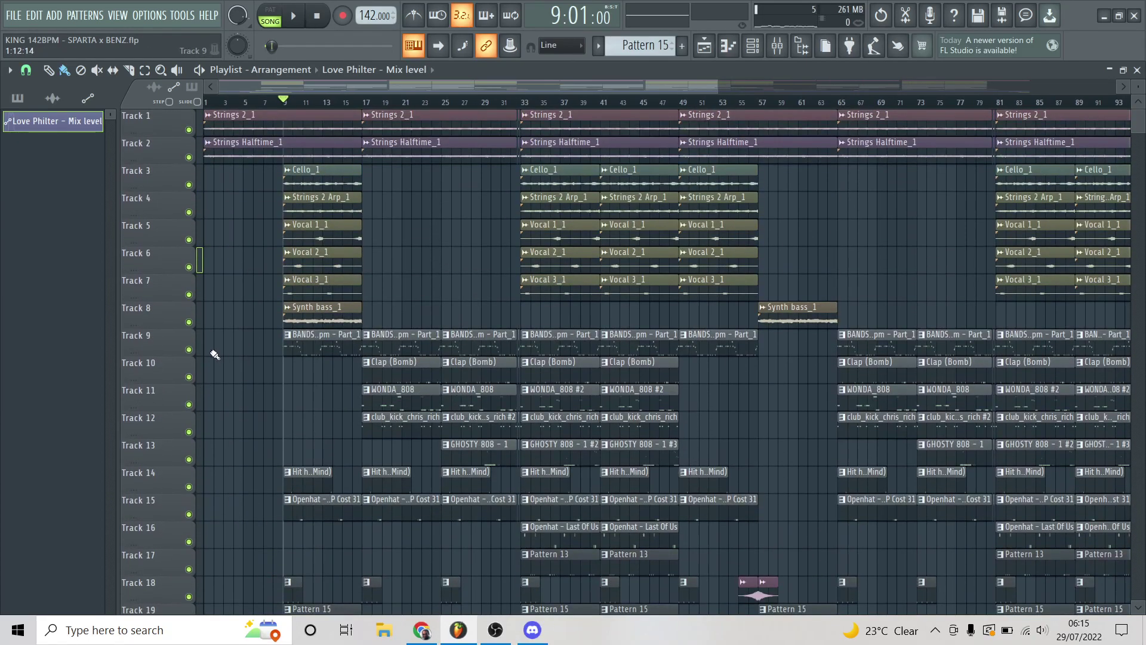
pyautogui.scroll(2, 221, 354)
pyautogui.doubleClick(384, 345)
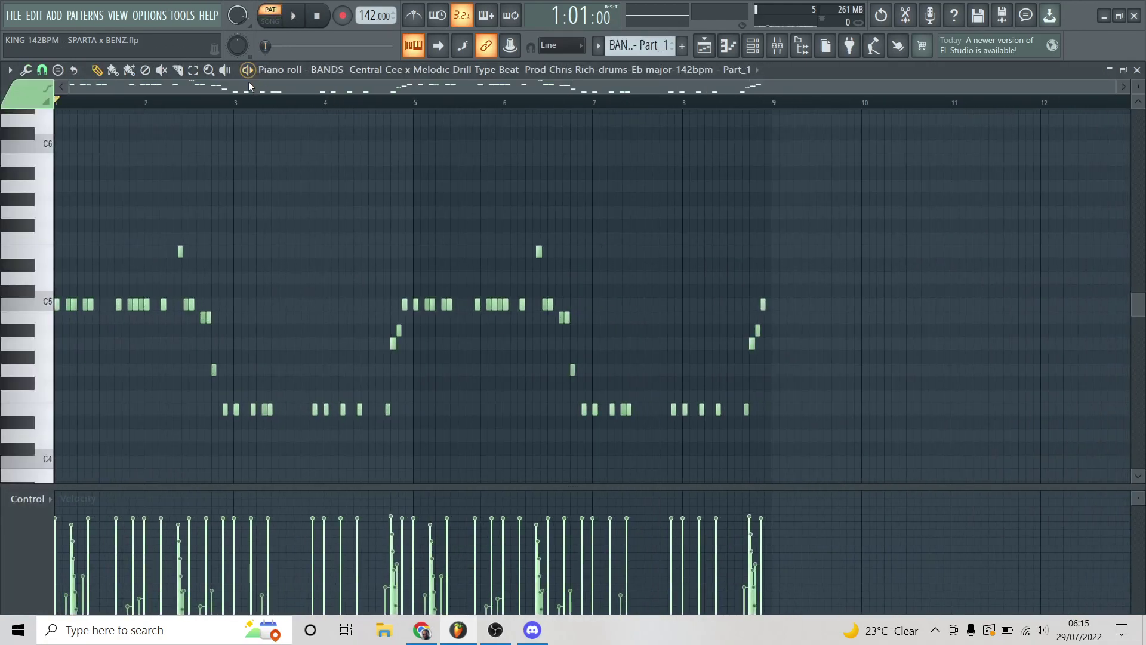
pyautogui.press('space')
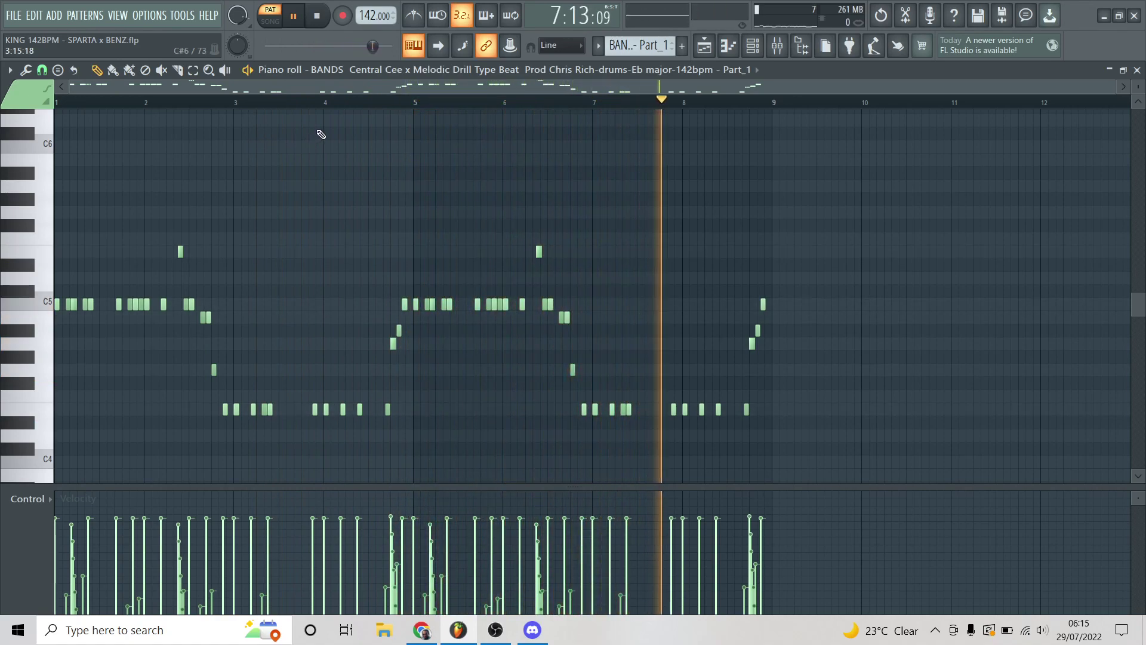
pyautogui.press('space')
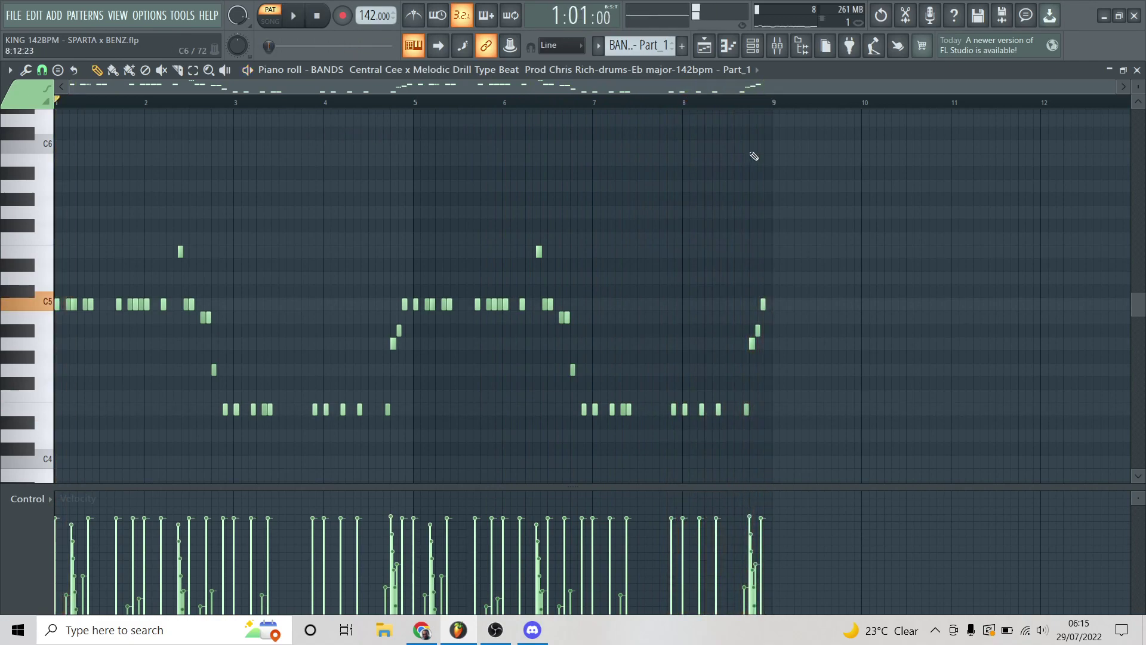
pyautogui.click(1138, 70)
# Open the Hit hat (Mind) pattern in the piano roll and play its hits from bar 1 and bar 5
pyautogui.scroll(-7, 729, 200)
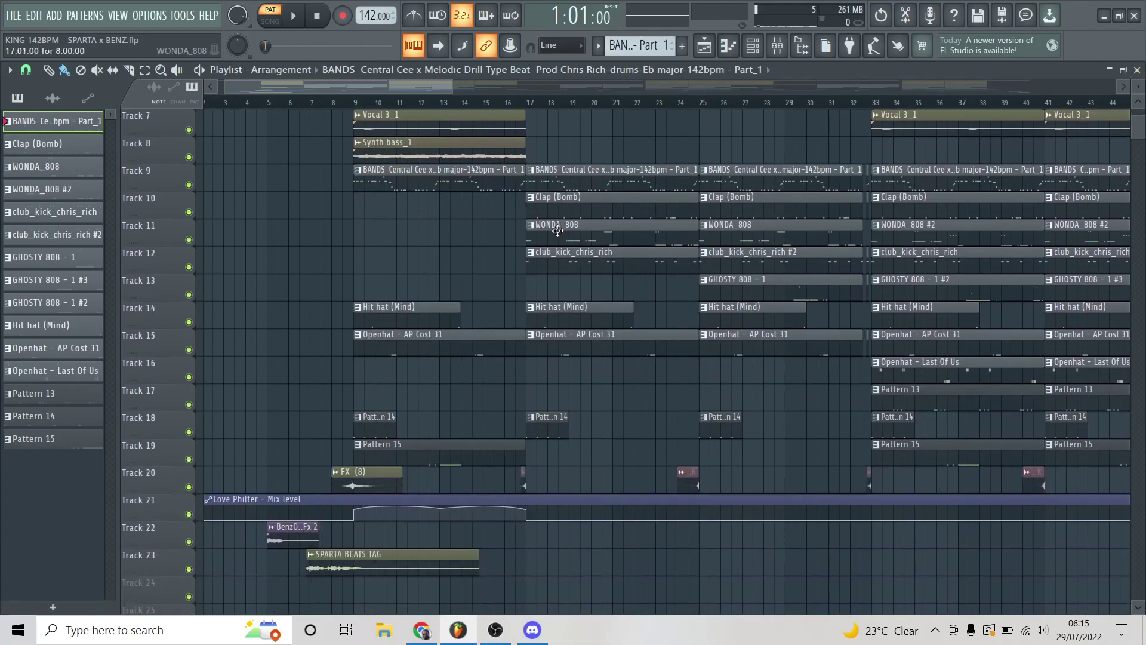
pyautogui.doubleClick(375, 294)
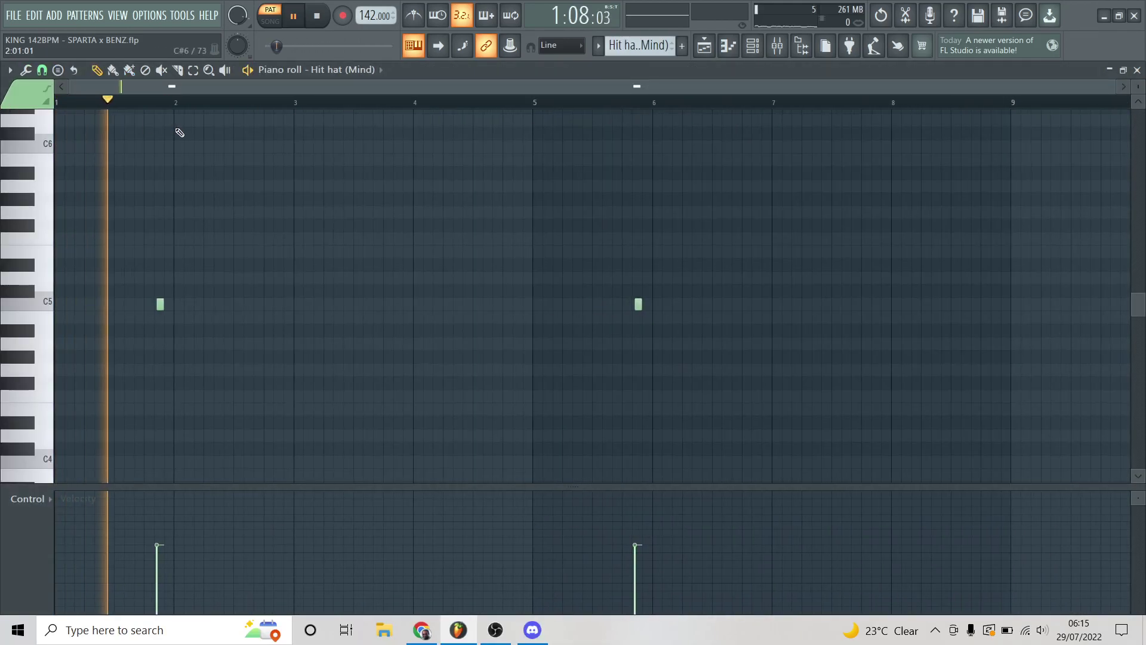
pyautogui.click(537, 103)
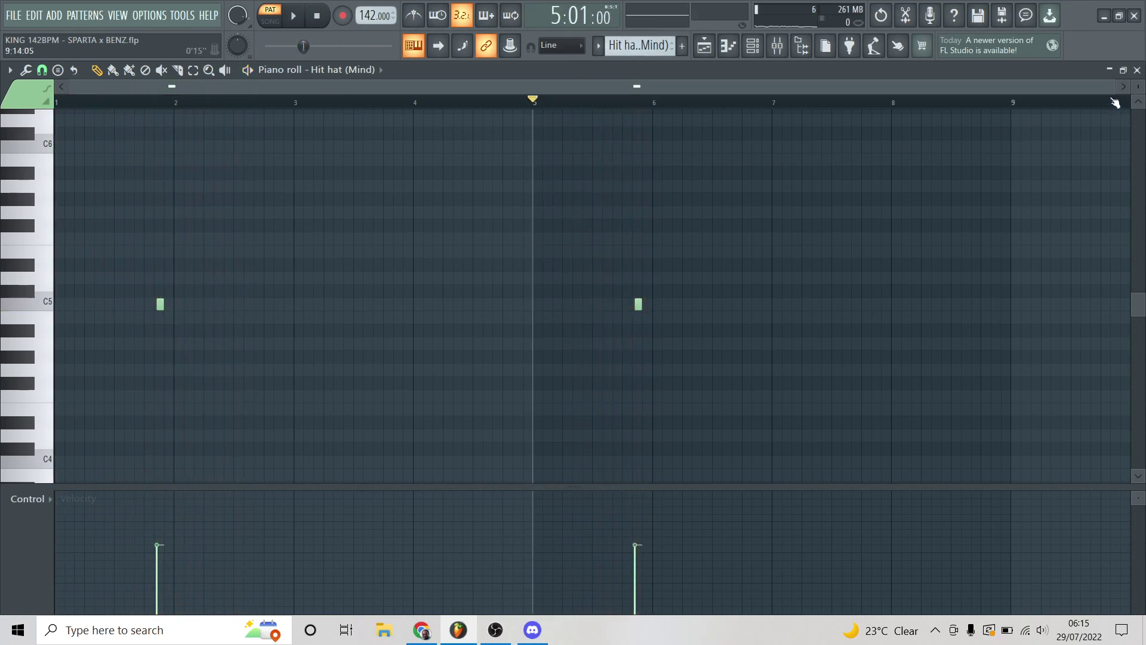
pyautogui.press('space')
pyautogui.click(1138, 70)
# Play the Openhat - AP Cost 31 pattern in the piano roll and return to the playlist
pyautogui.doubleClick(384, 304)
pyautogui.press('space')
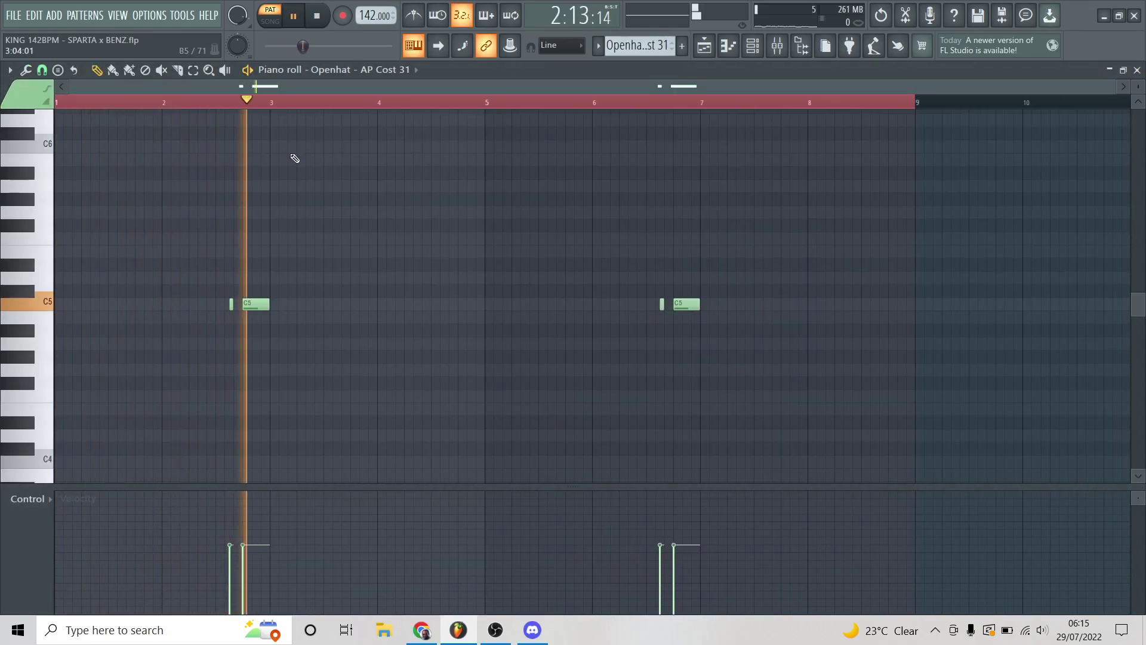
pyautogui.click(1138, 71)
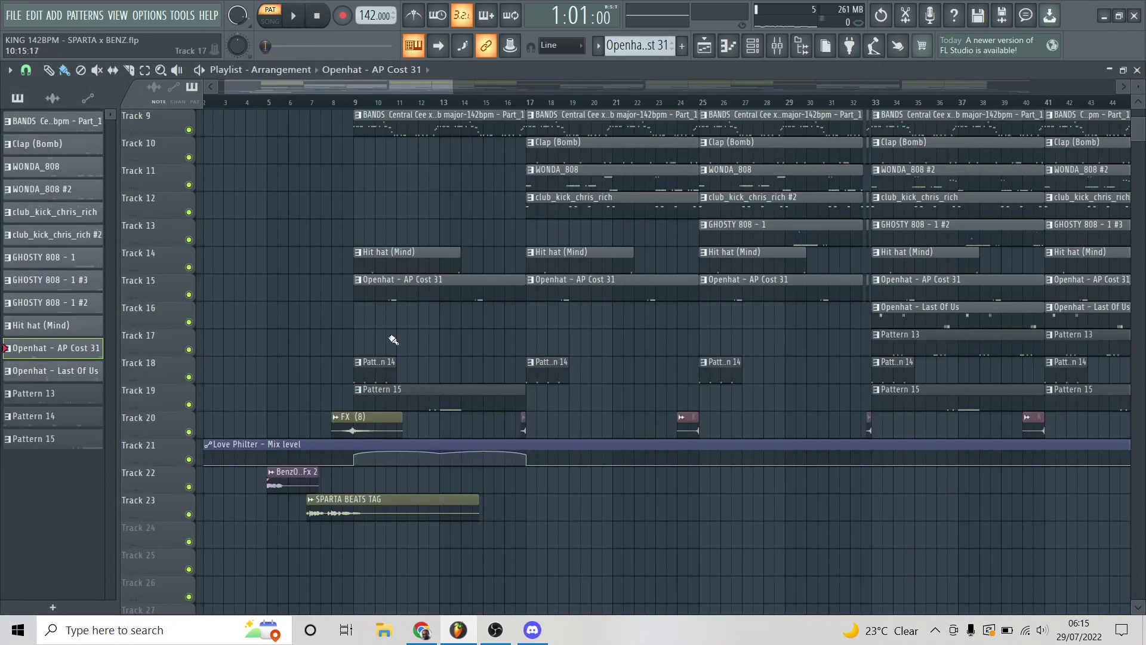
# Play Pattern 14's GUNSHOT notes in the piano roll and return to the playlist
pyautogui.scroll(-2, 333, 333)
pyautogui.doubleClick(367, 313)
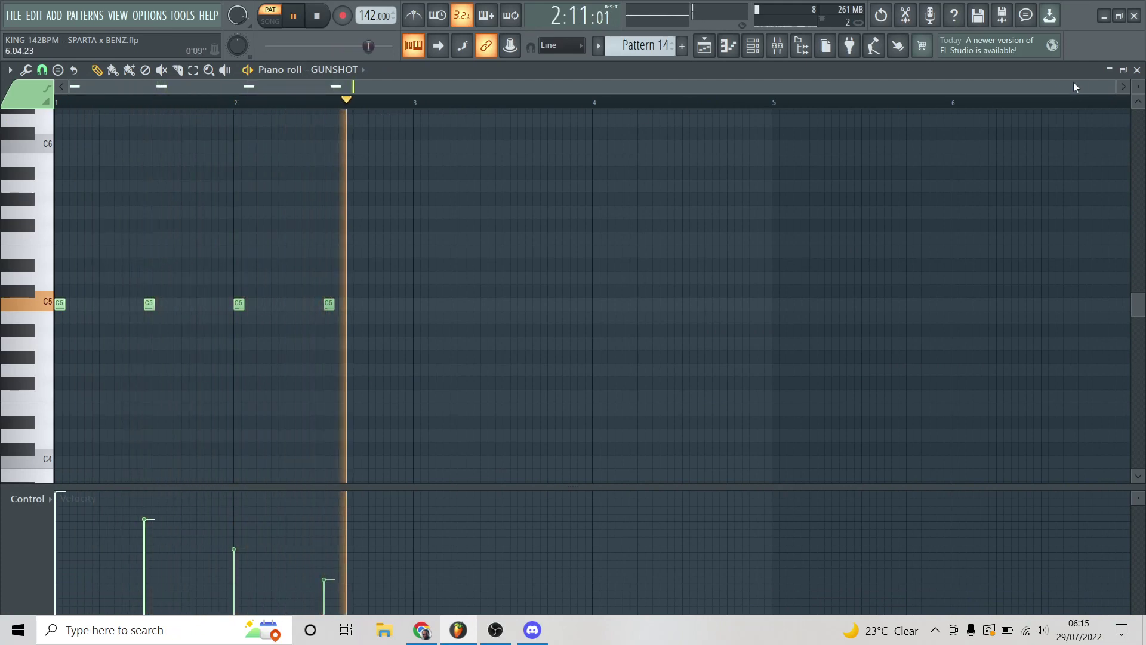
pyautogui.press('space')
pyautogui.press('F5')
# Open Pattern 15's [fx] - new york notes in the piano roll and play them from the first note in bar 4
pyautogui.scroll(-1, 423, 292)
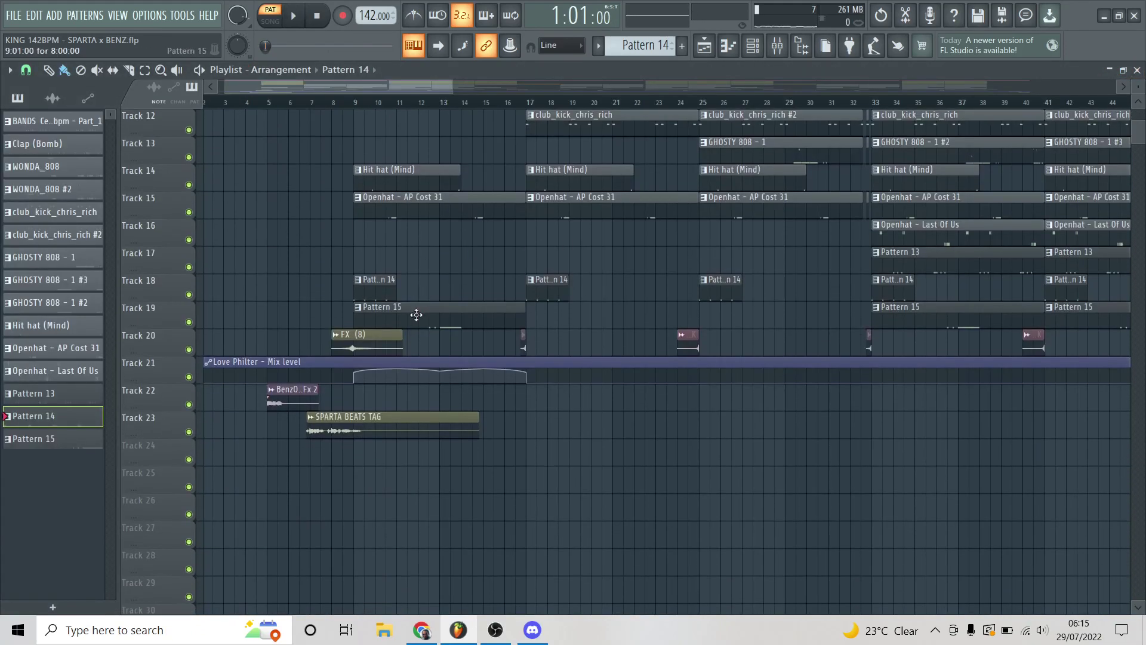
pyautogui.doubleClick(417, 315)
pyautogui.click(327, 102)
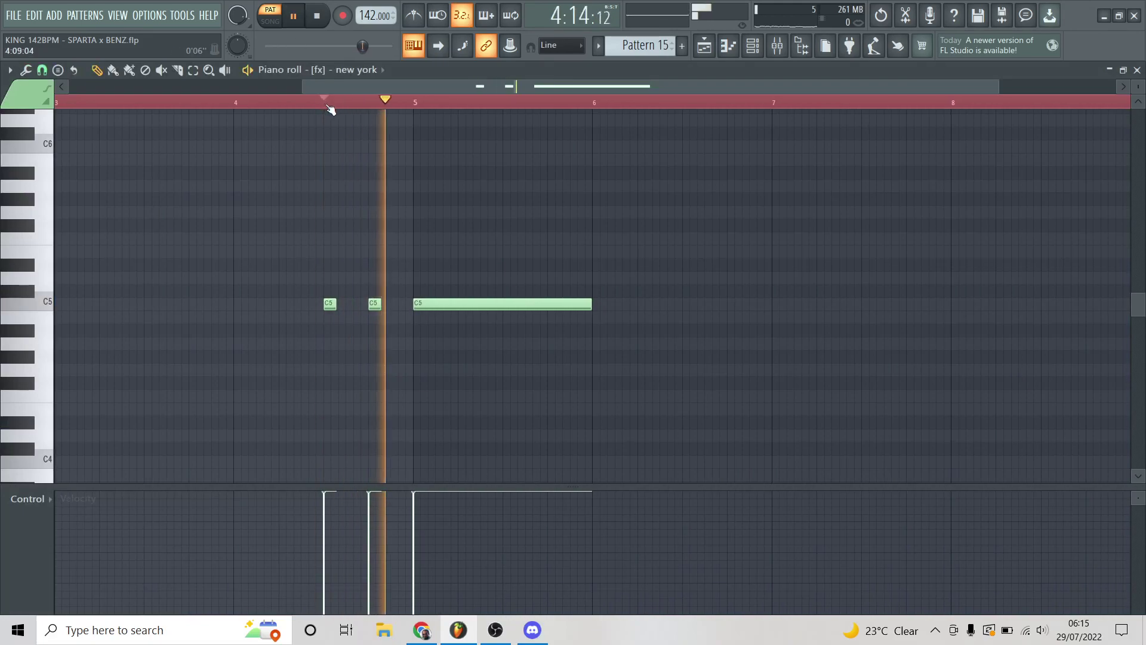
pyautogui.press('space')
pyautogui.click(1137, 70)
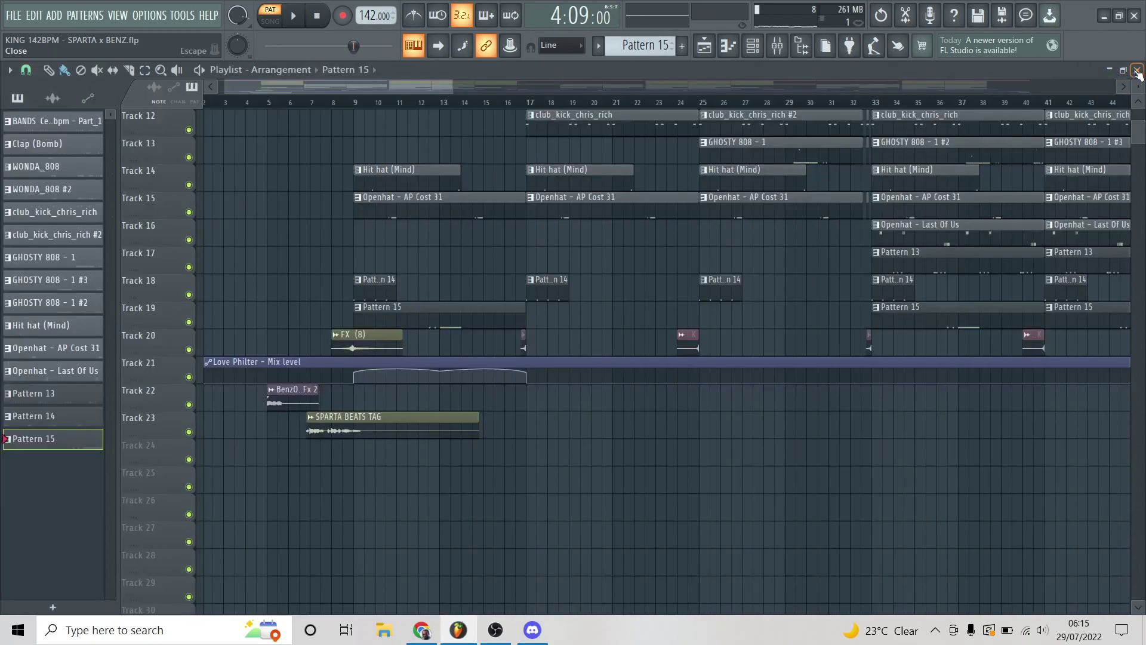
# Play the Clap (Bomb) pattern from bar 17 in the piano roll, and switch playback to song mode
pyautogui.scroll(11, 522, 249)
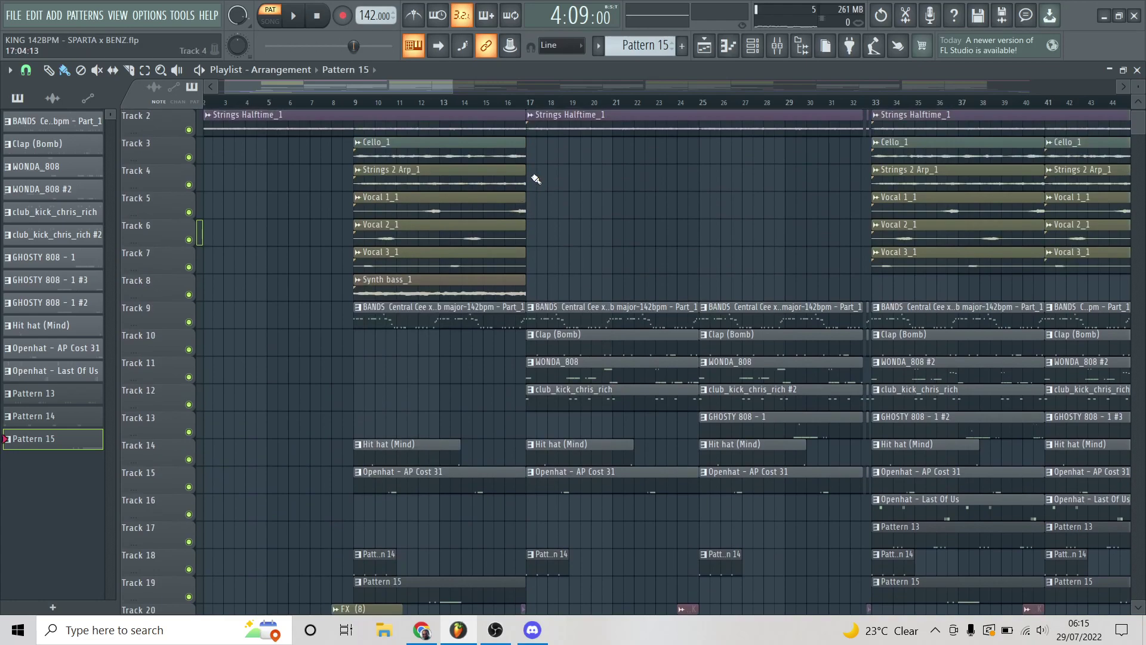
pyautogui.keyDown('ctrl'); pyautogui.scroll(4, 531, 135); pyautogui.keyUp('ctrl')
pyautogui.scroll(-2, 547, 329)
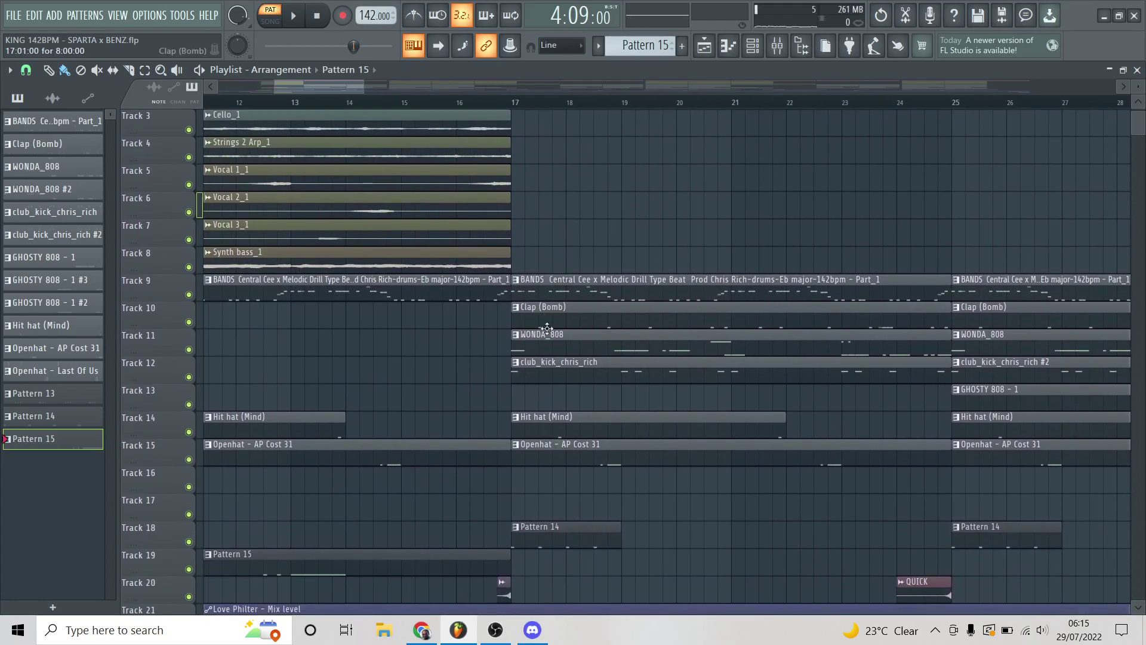
pyautogui.doubleClick(547, 325)
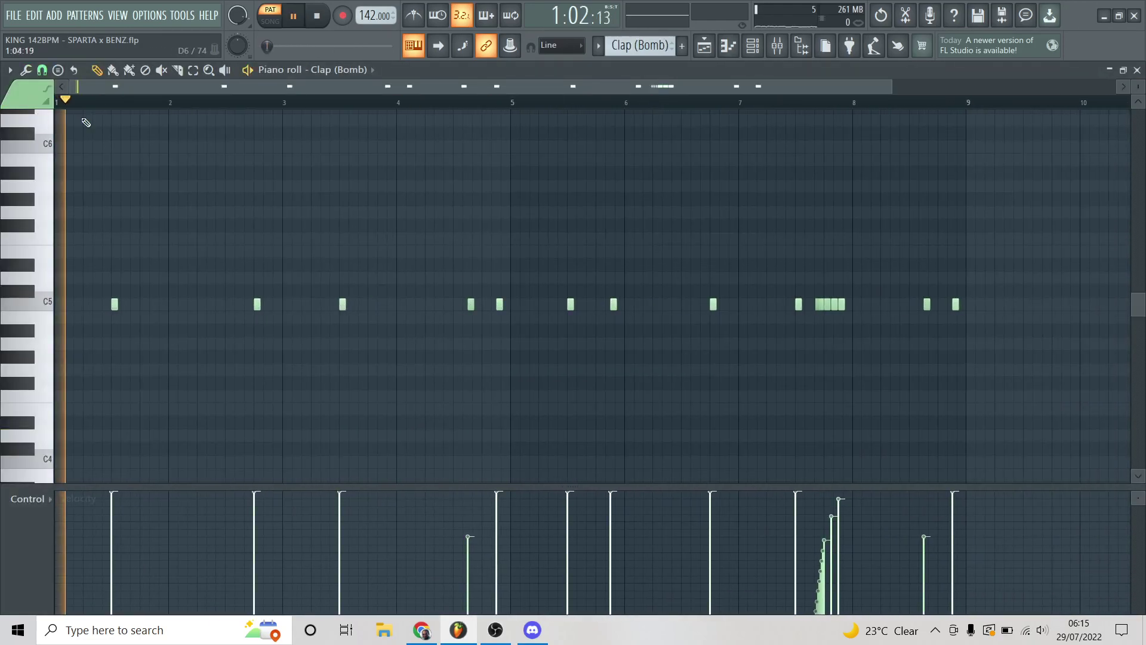
pyautogui.scroll(-2, 366, 107)
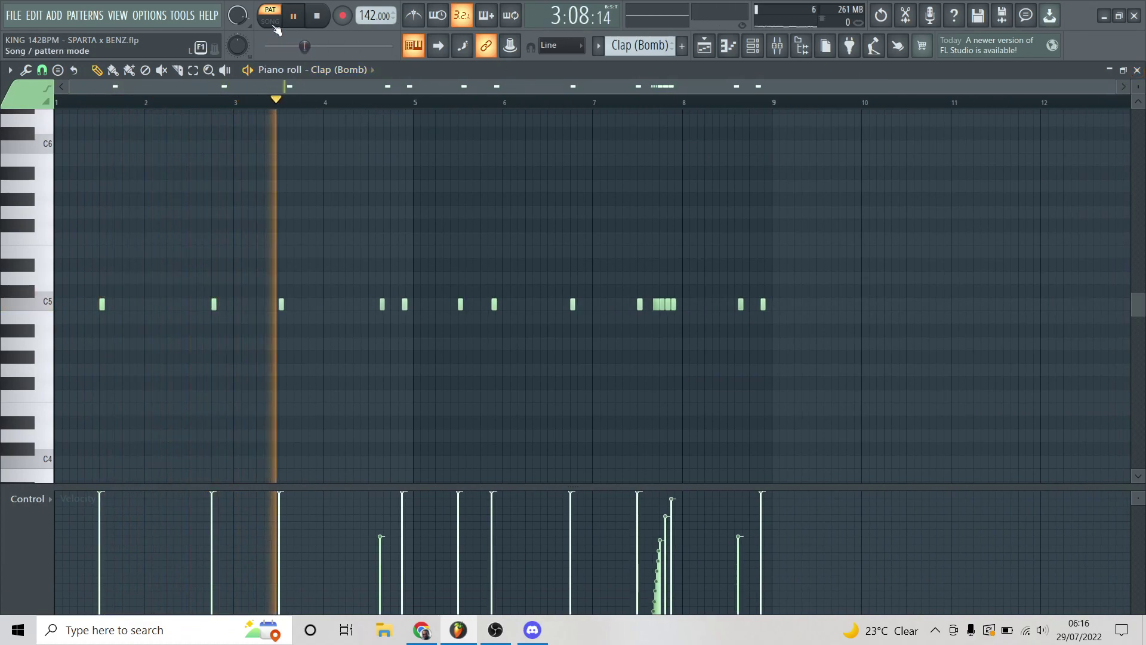
pyautogui.click(1138, 70)
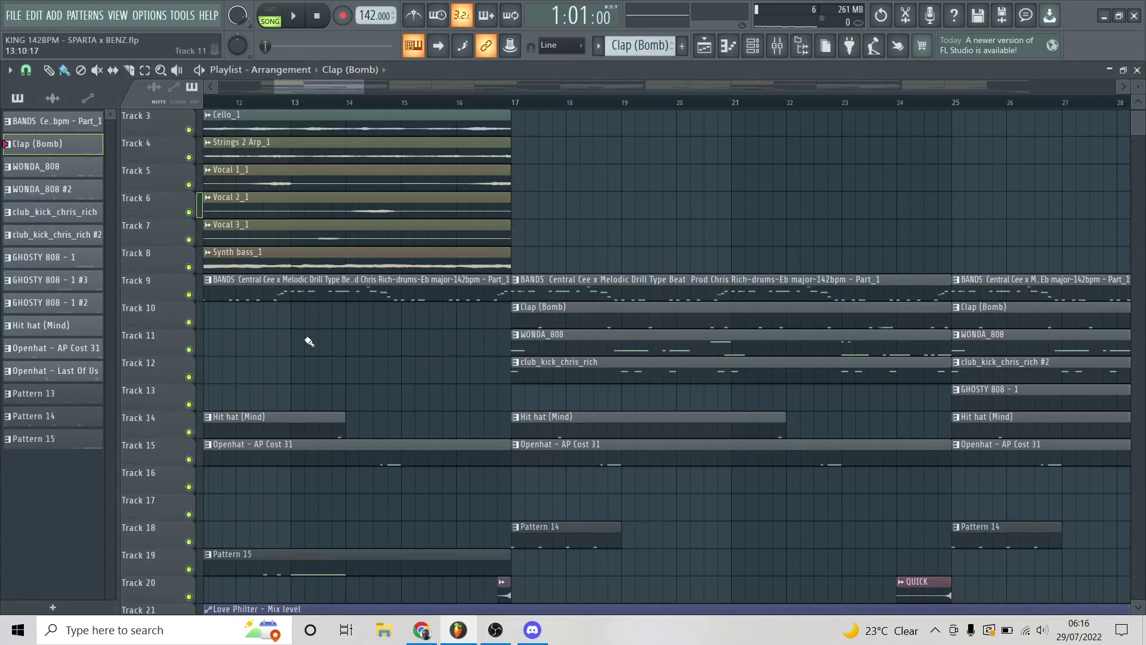
# Solo the Clap (Bomb) track, play the song from bar 17, and follow its notes in the piano roll
pyautogui.rightClick(189, 324)
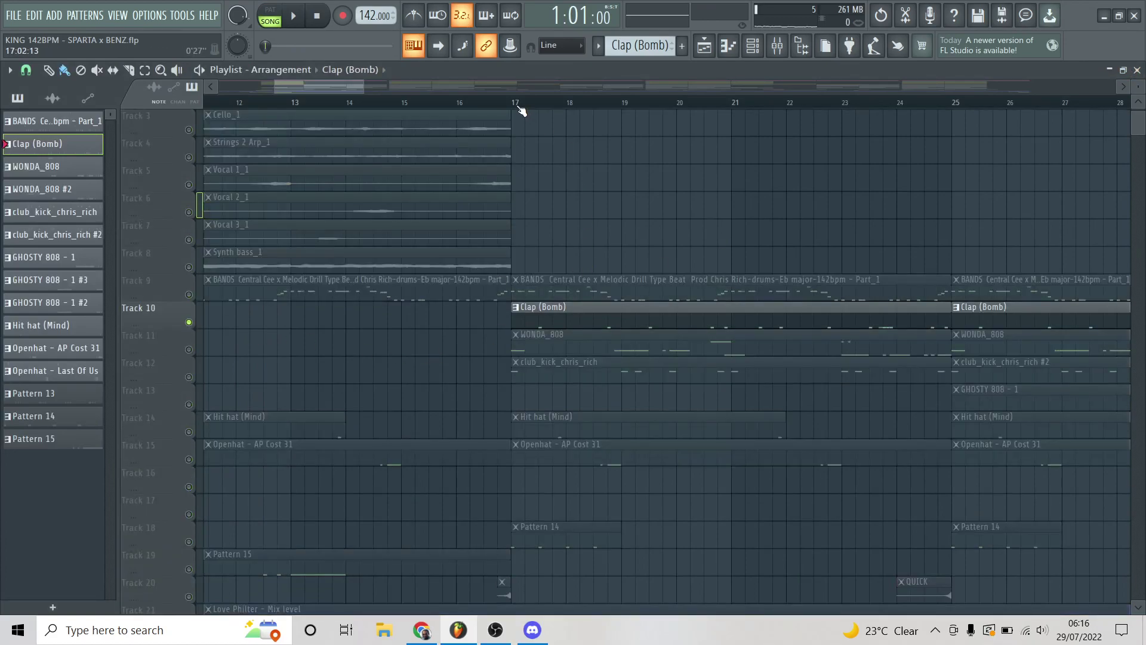
pyautogui.press('space')
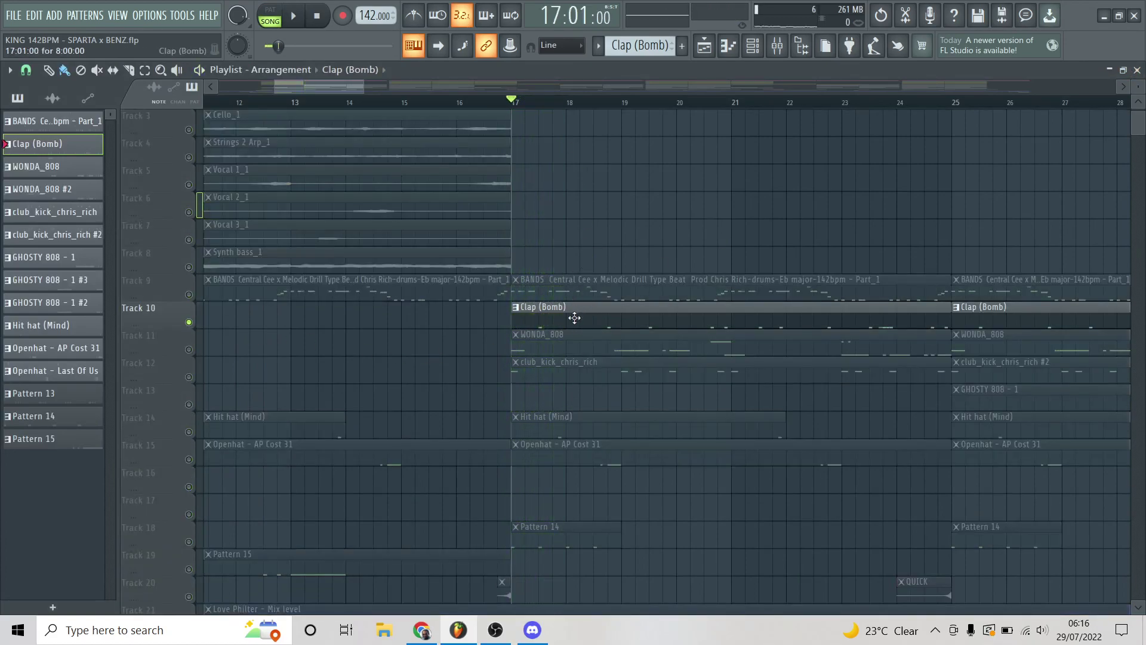
pyautogui.scroll(-3, 438, 395)
pyautogui.scroll(-2, 194, 376)
pyautogui.press('space')
pyautogui.scroll(6, 583, 317)
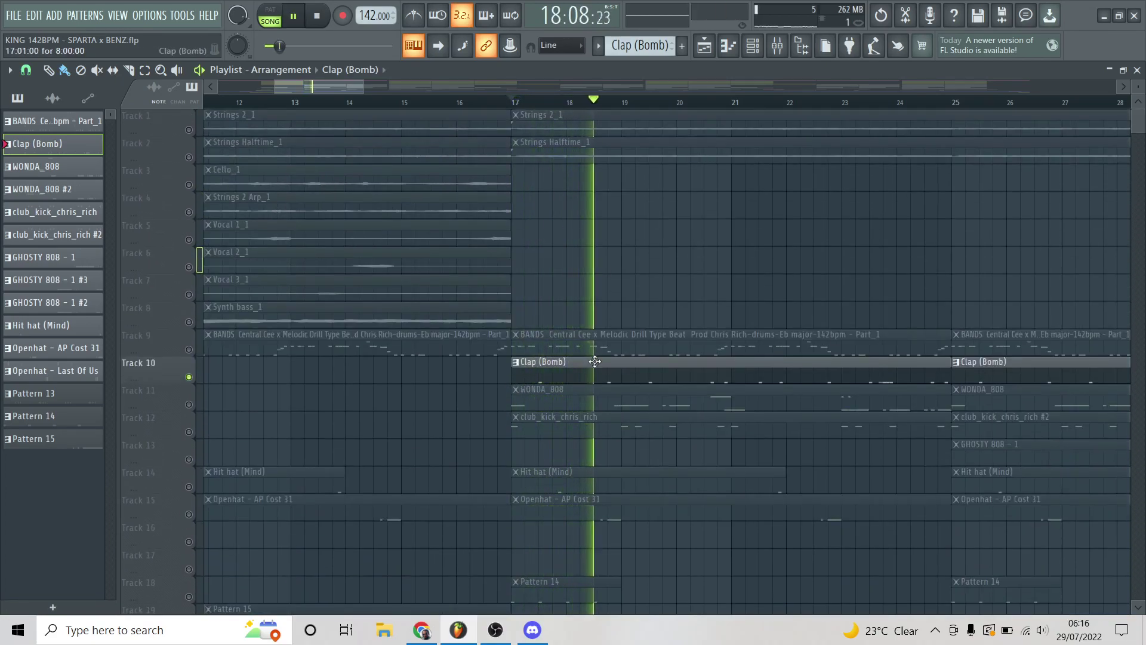
pyautogui.doubleClick(595, 361)
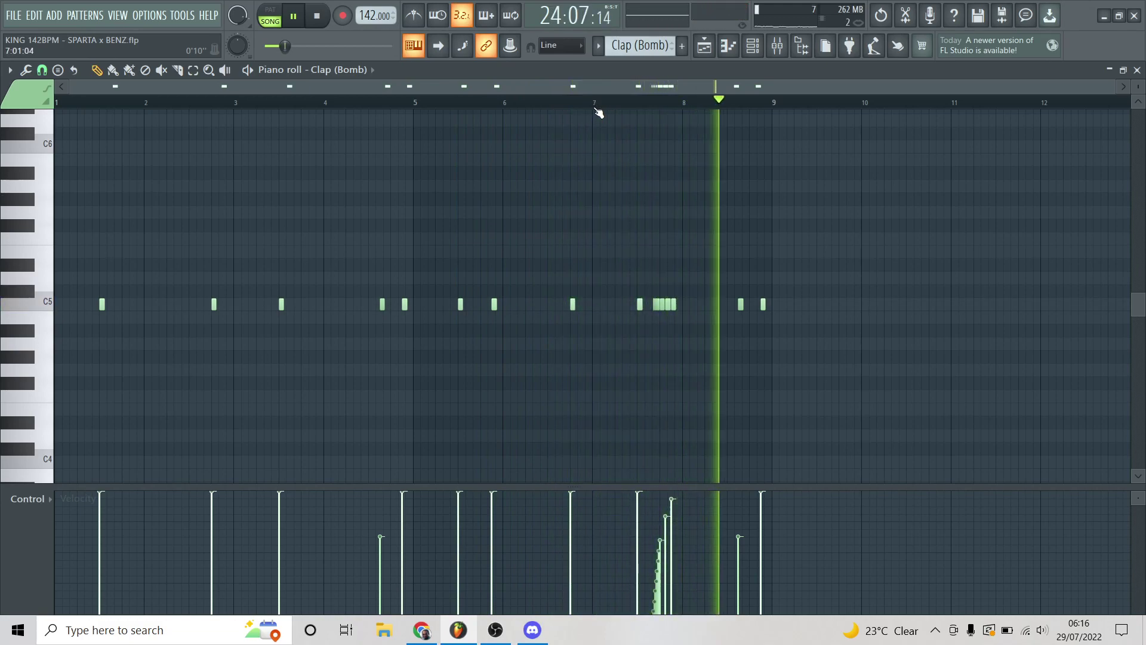
pyautogui.press('space')
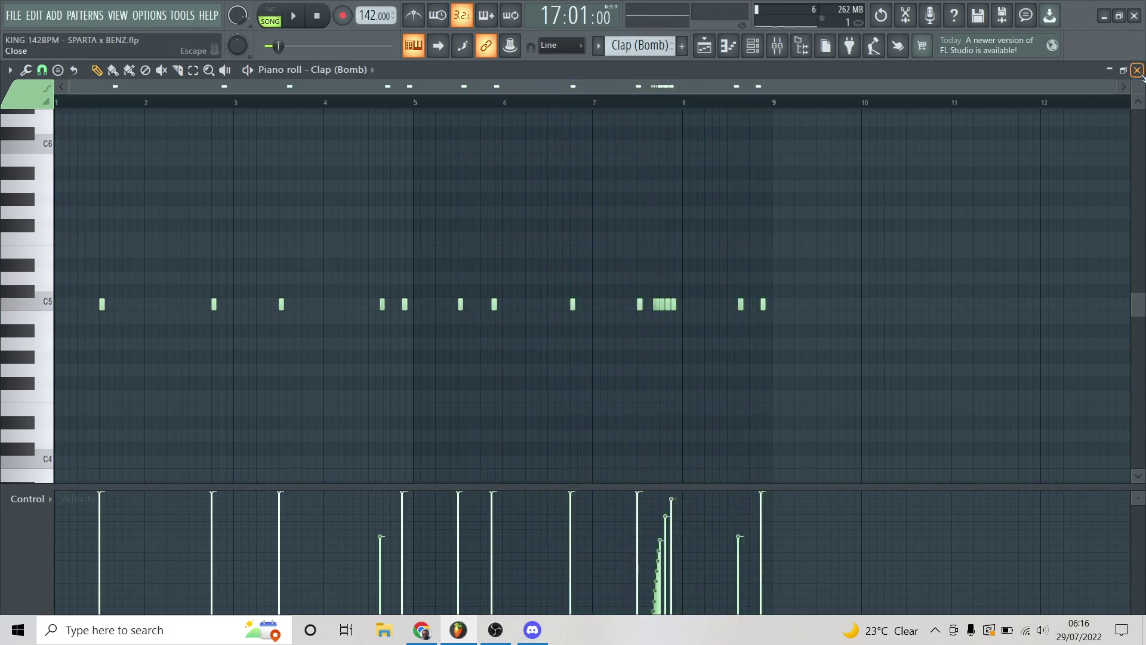
pyautogui.click(1138, 70)
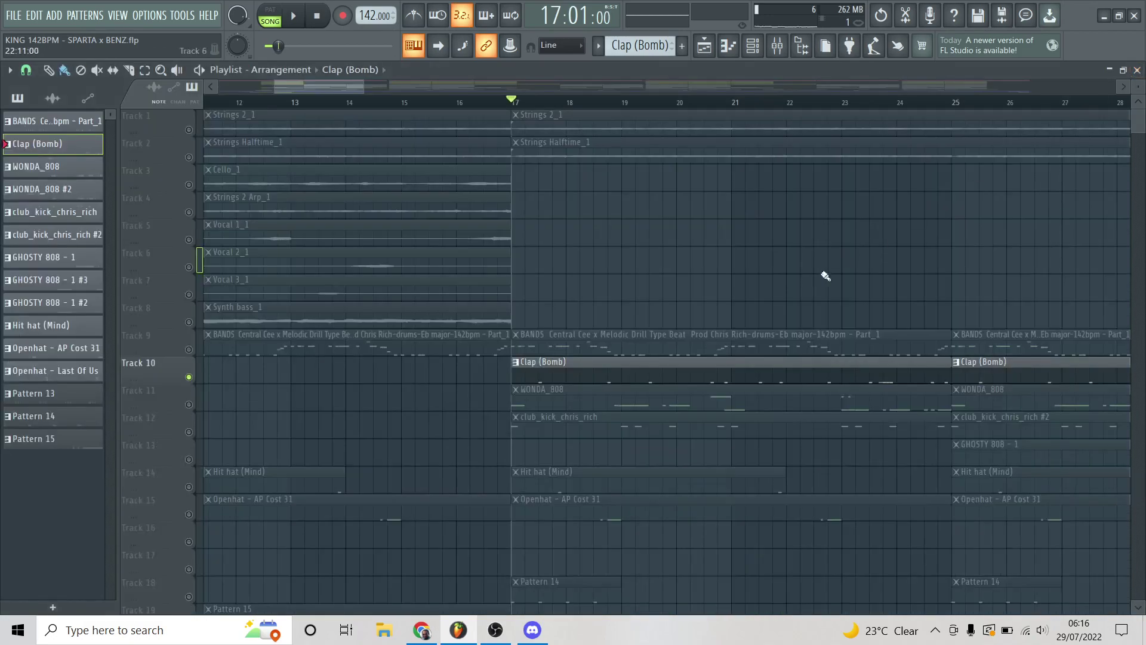
# Solo the WONDA_808 track in place of the clap and play its notes from bar 17 in the piano roll
pyautogui.click(190, 406)
pyautogui.click(189, 377)
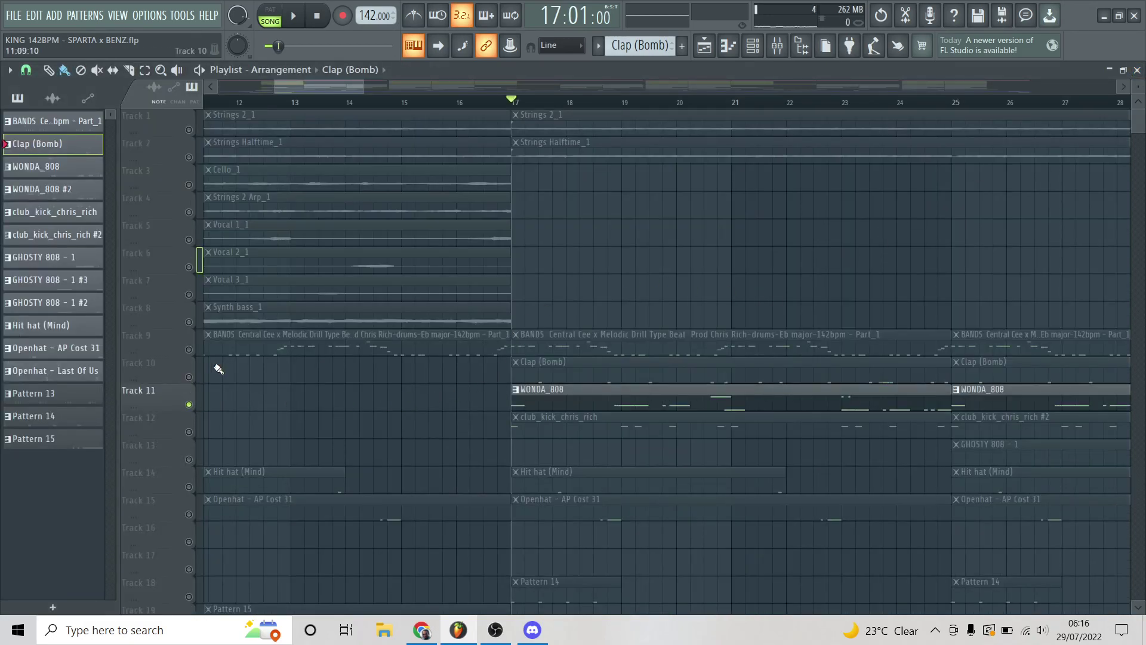
pyautogui.doubleClick(601, 408)
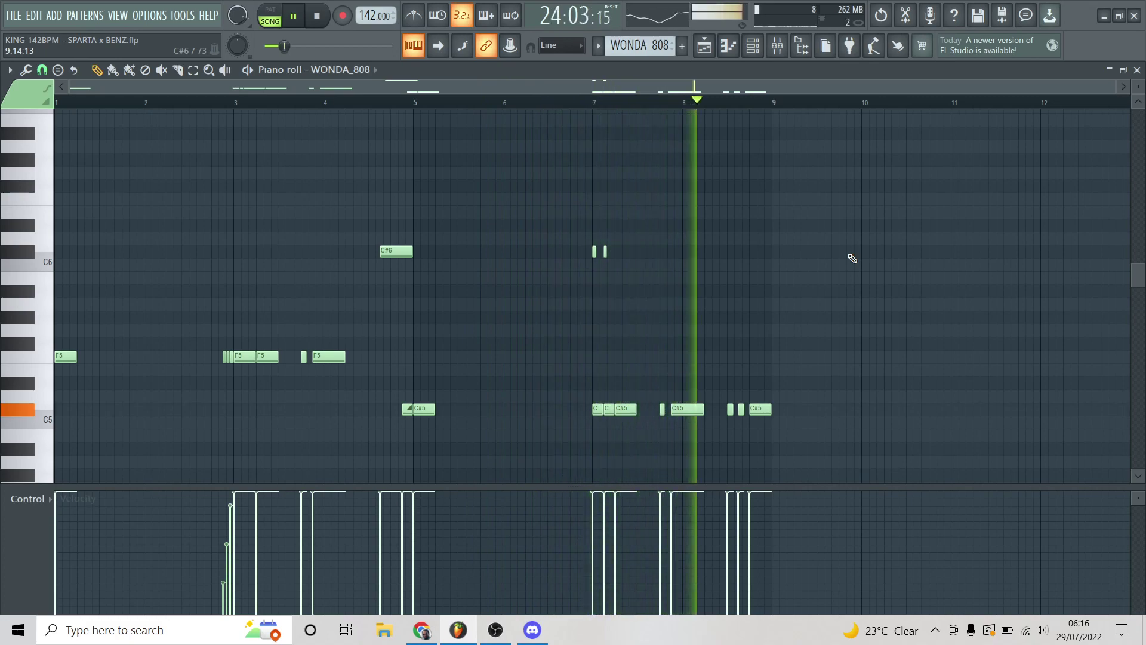
pyautogui.press('space')
pyautogui.click(1137, 70)
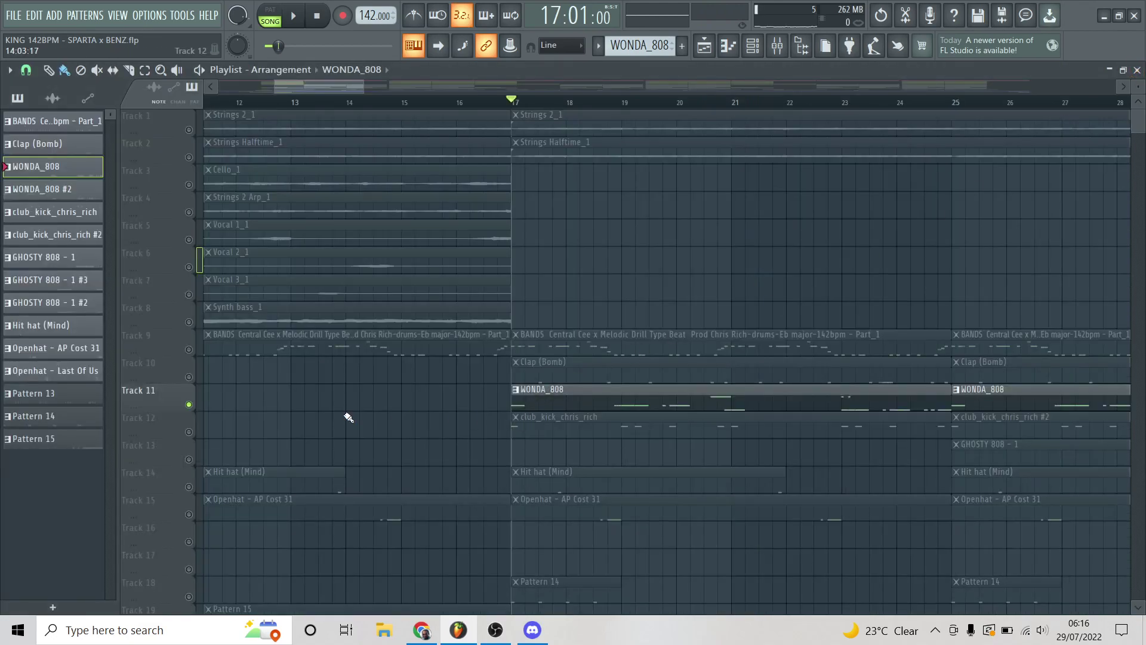
# Open the club_kick_chris_rich pattern in the piano roll and play its kick notes from bar 17
pyautogui.doubleClick(543, 428)
pyautogui.press('space')
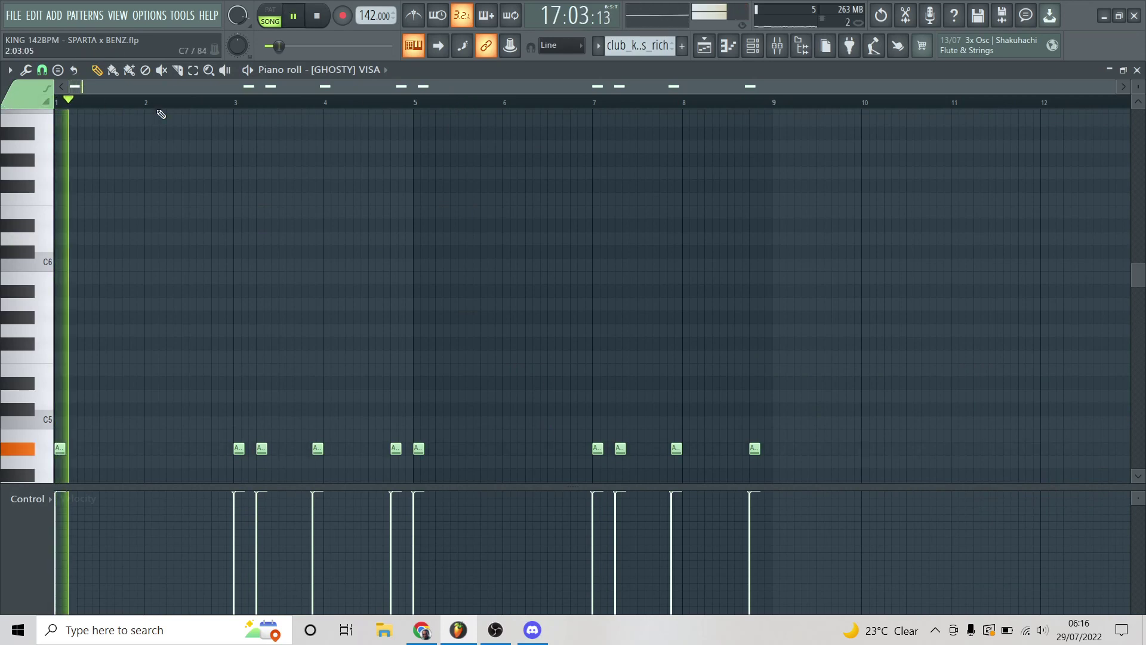
pyautogui.scroll(-2, 422, 213)
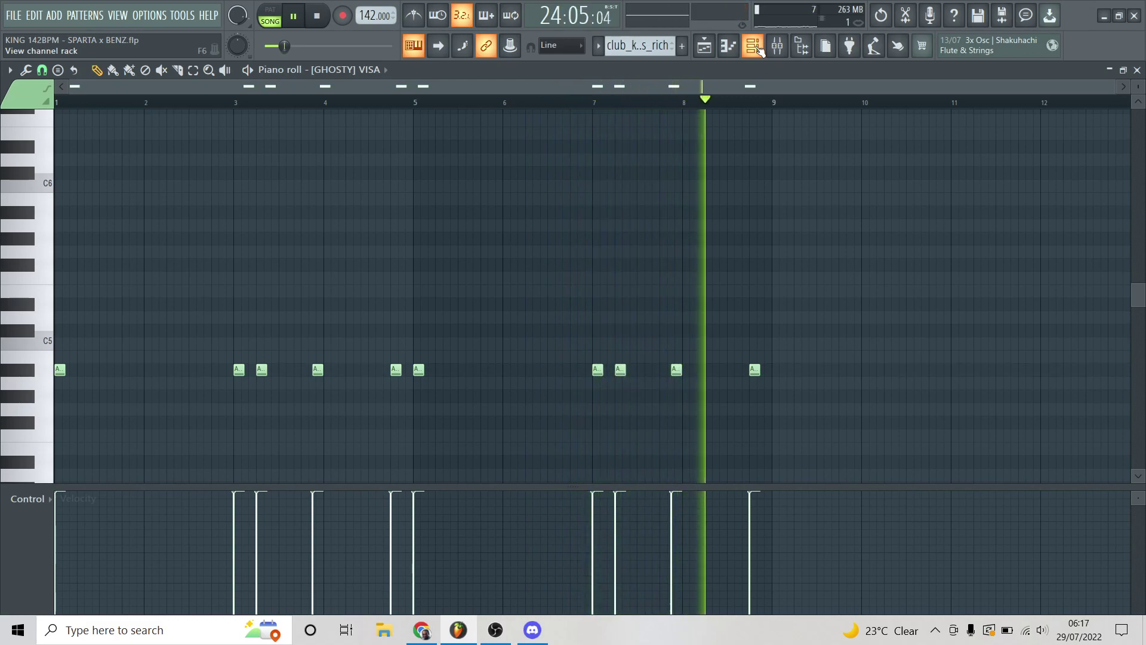
# Stop playback, check the mixer routing of WONDA_808 and club_kick_chris_rich, and open the Fruity Limiter on WONDA_808
pyautogui.press('space')
pyautogui.click(776, 46)
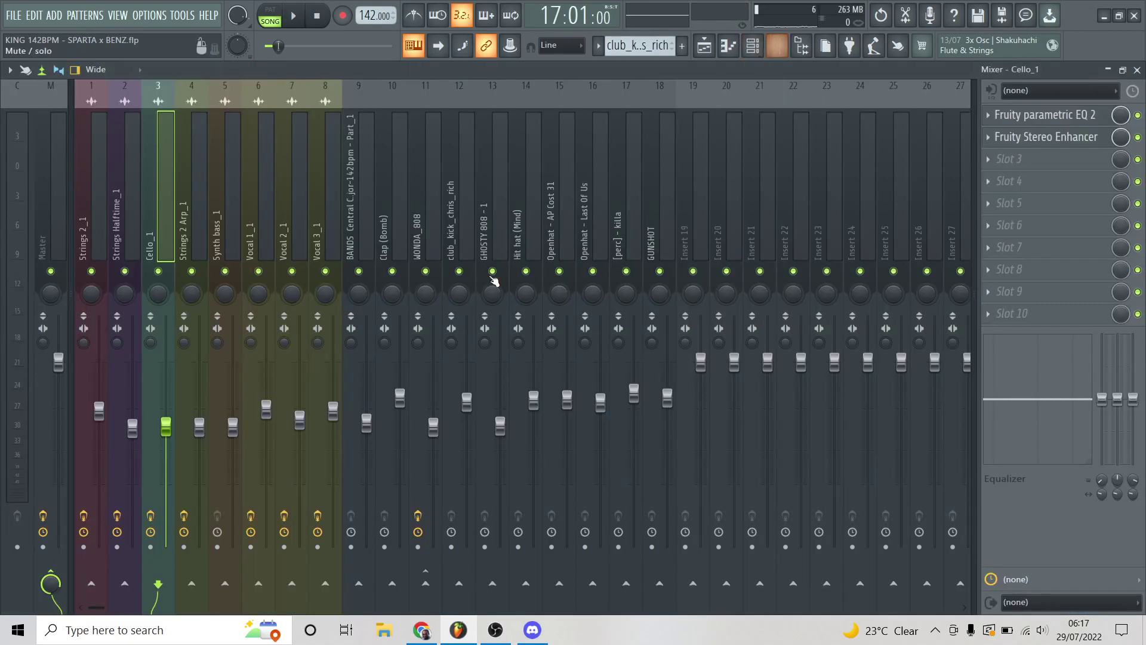
pyautogui.click(430, 236)
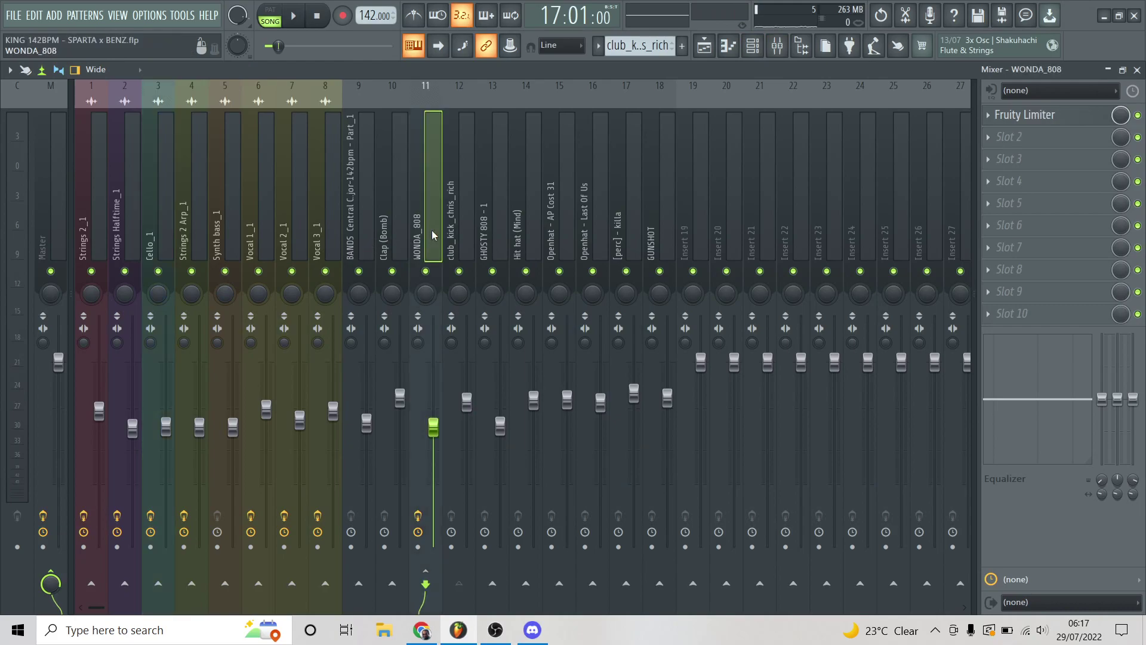
pyautogui.click(485, 242)
pyautogui.click(466, 241)
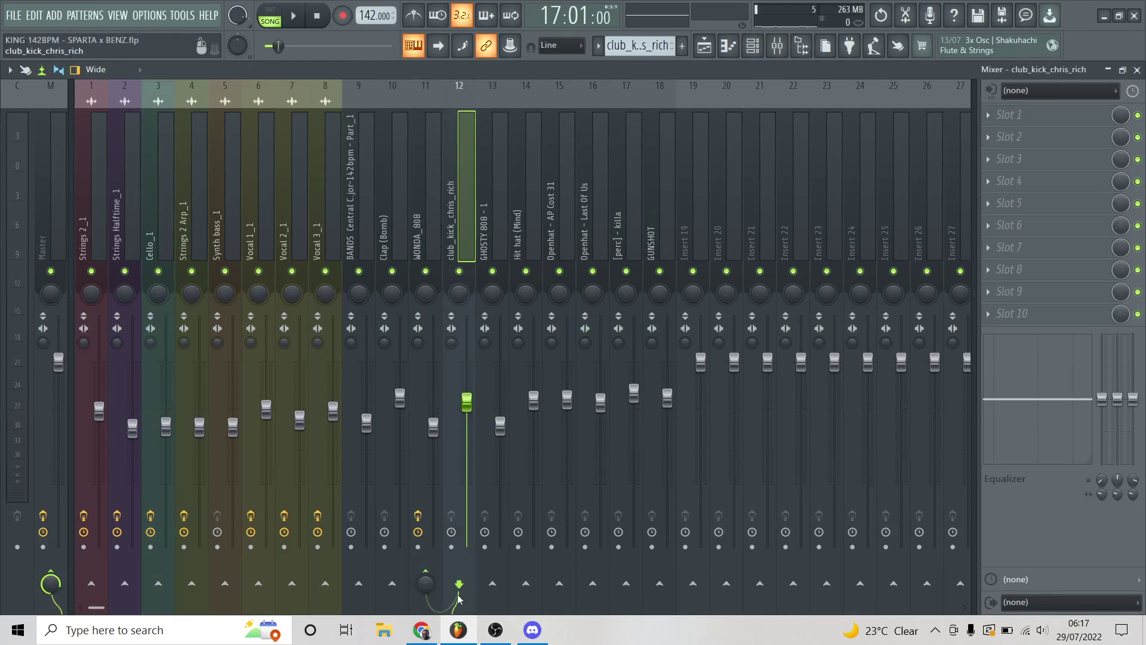
pyautogui.click(436, 247)
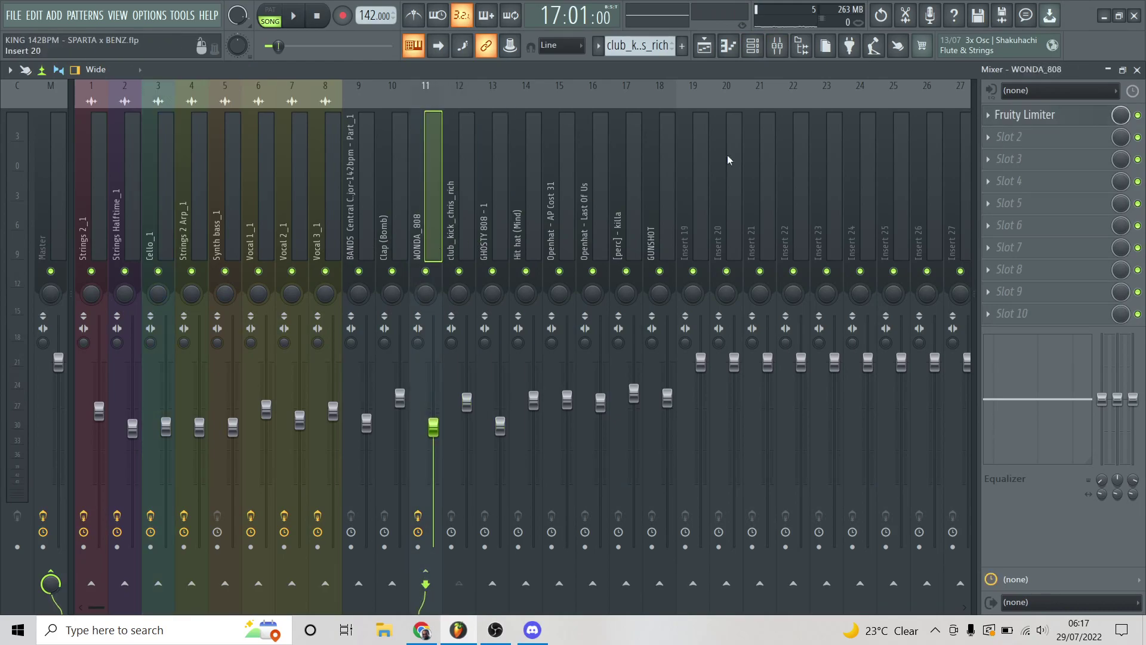
pyautogui.click(1066, 119)
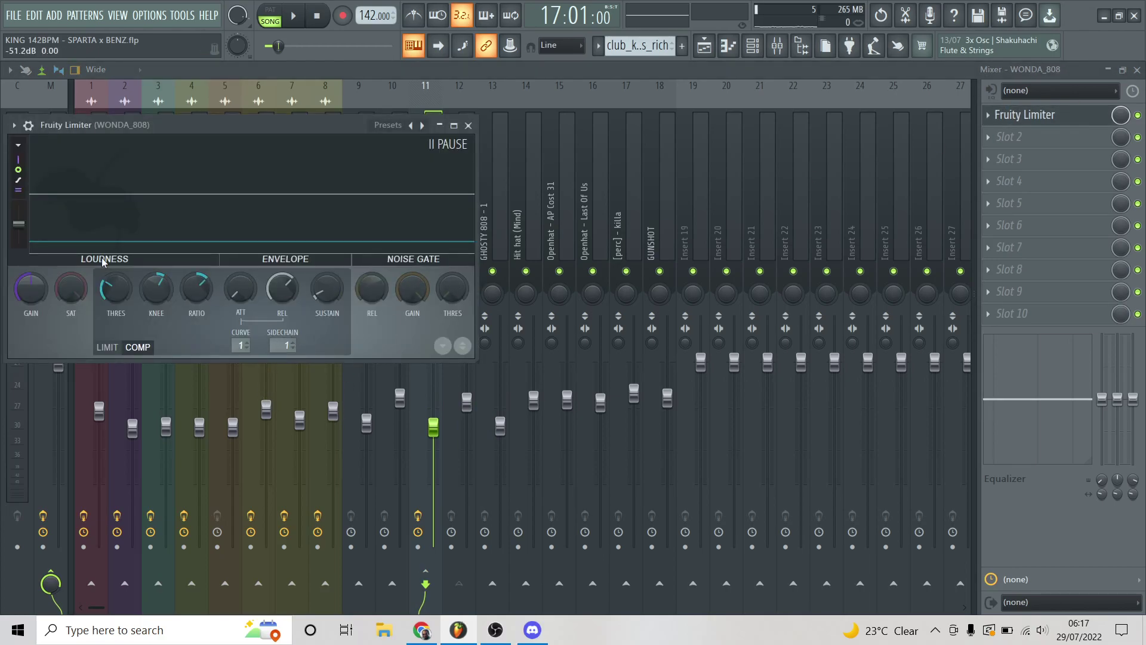
# Return to the playlist and unmute the WONDA_808 track alongside the club_kick_chris_rich track
pyautogui.click(1138, 70)
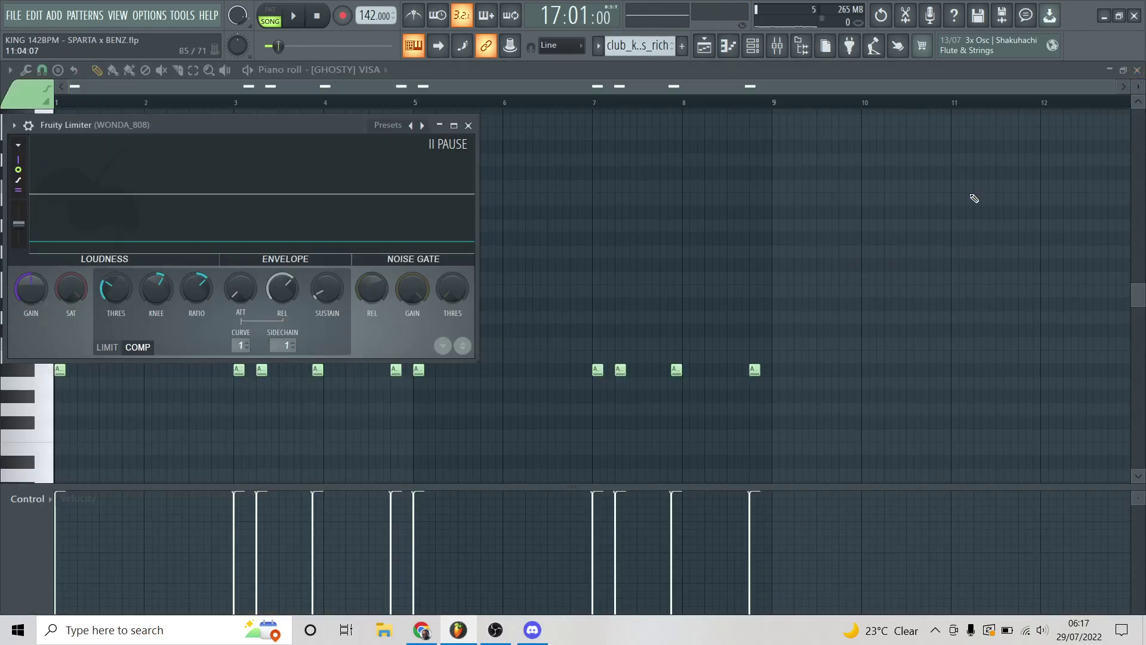
pyautogui.click(1137, 70)
pyautogui.click(512, 404)
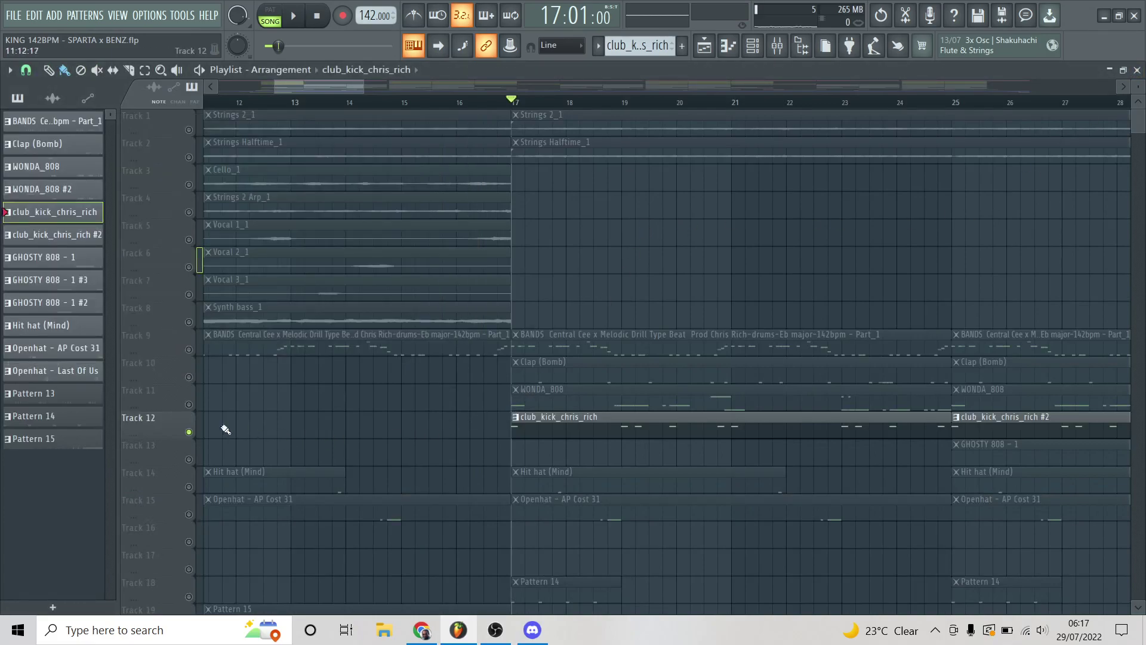
pyautogui.click(190, 404)
# Play the 808 and kick together from bar 17 while viewing WONDA_808's Fruity Limiter and the mixer levels
pyautogui.click(785, 53)
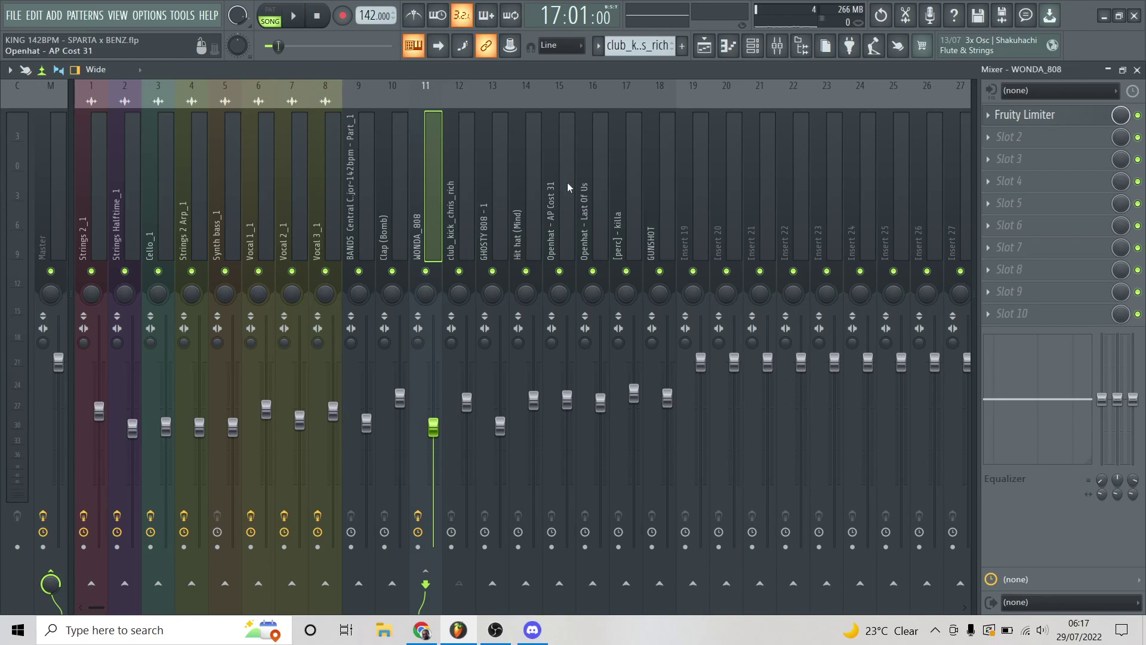
pyautogui.click(1046, 120)
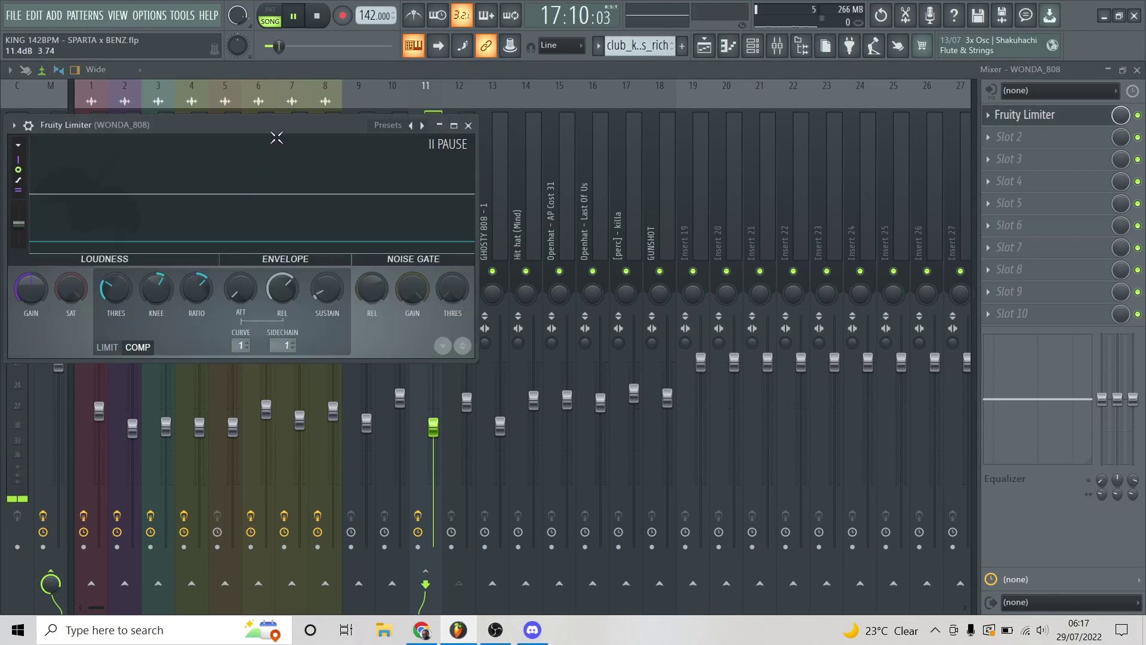
pyautogui.moveTo(289, 130); pyautogui.dragTo(428, 157)
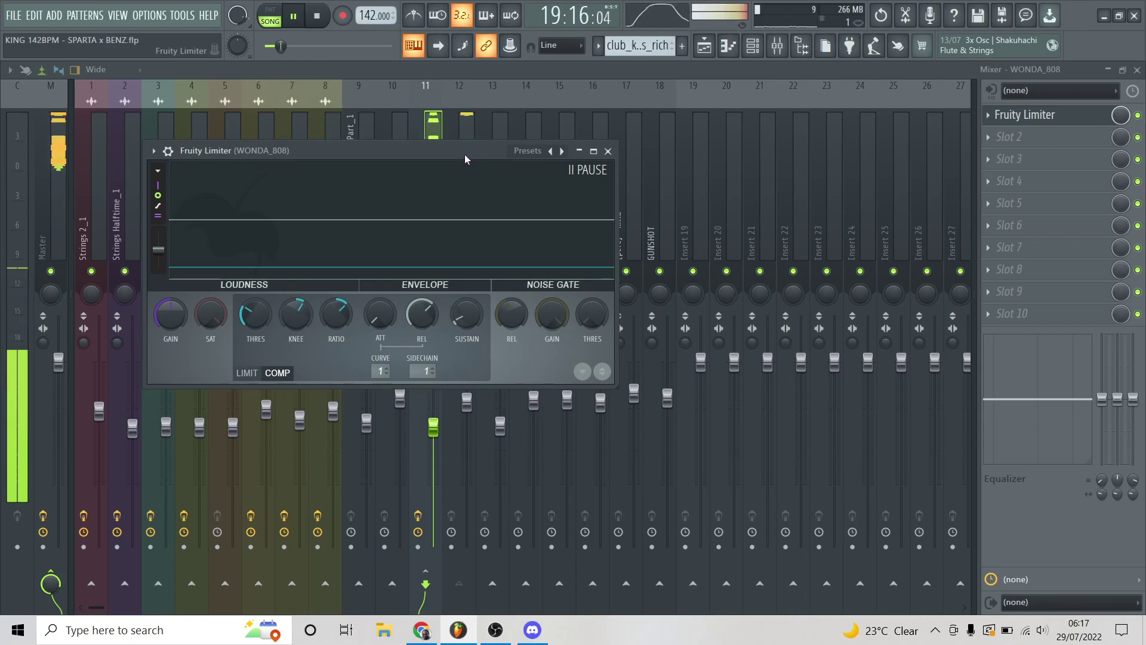
pyautogui.click(609, 151)
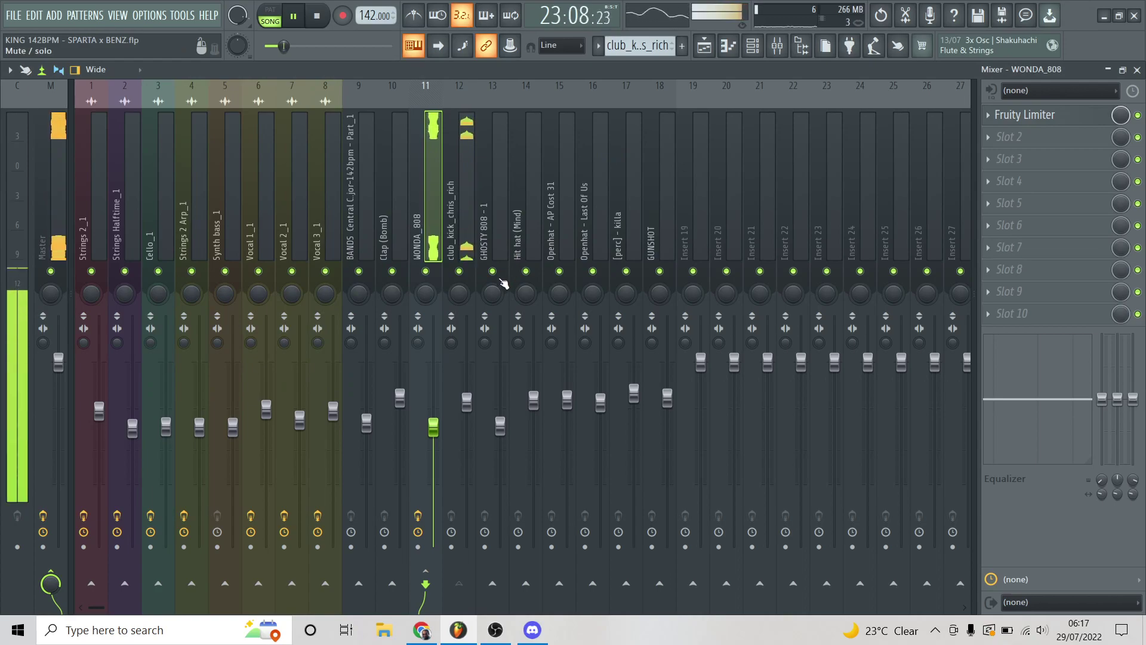
pyautogui.click(1138, 70)
pyautogui.press('space')
# Solo the Openhat - Last Of Us track in place of the WONDA_808 and kick tracks
pyautogui.scroll(-1, 197, 406)
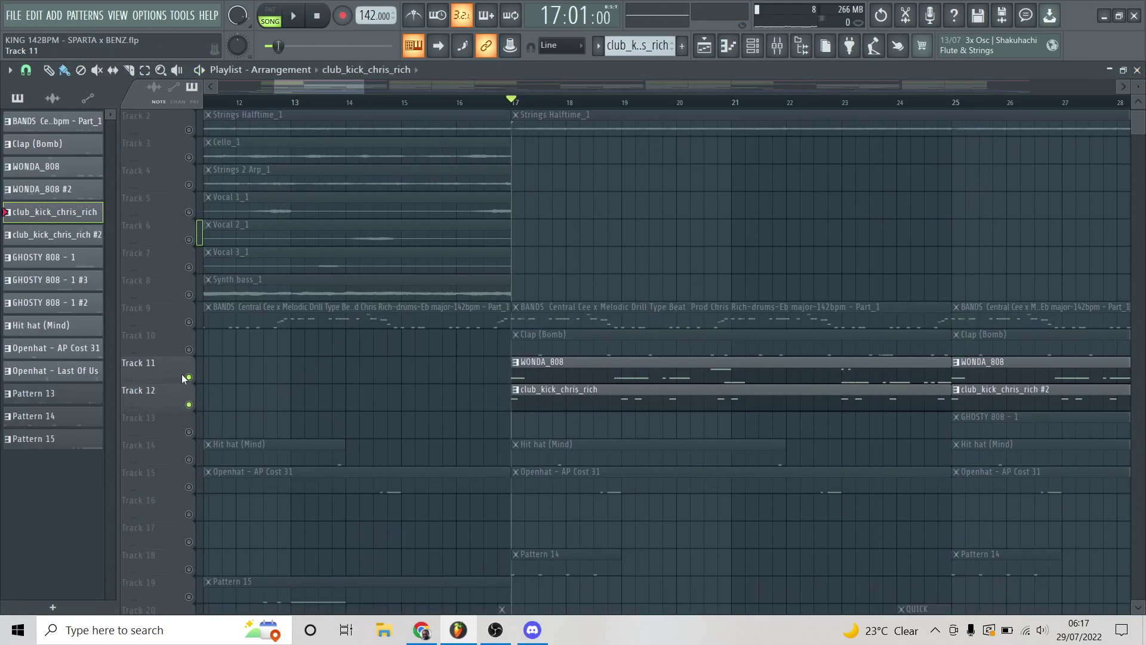
pyautogui.scroll(-4, 421, 361)
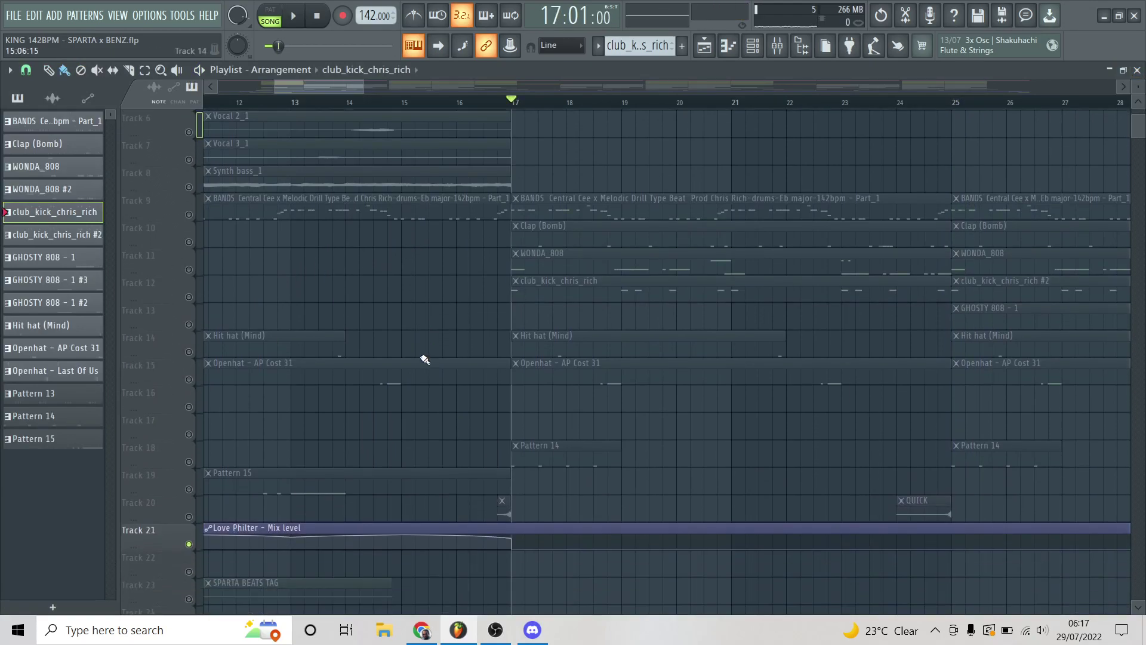
pyautogui.scroll(-5, 428, 359)
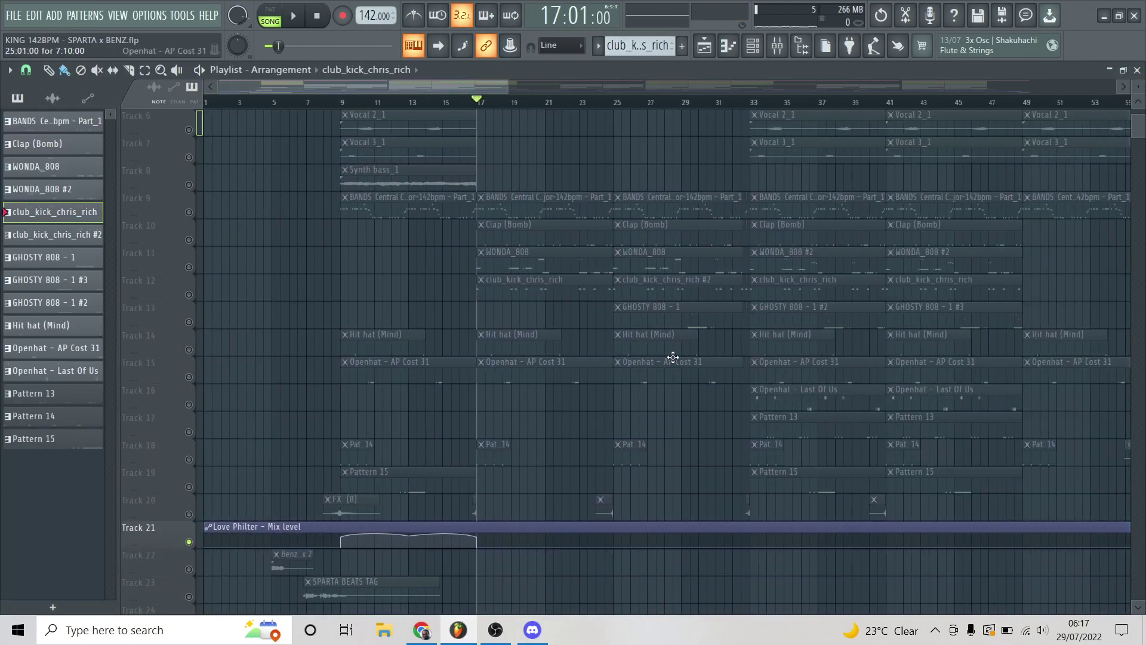
pyautogui.scroll(-3, 627, 359)
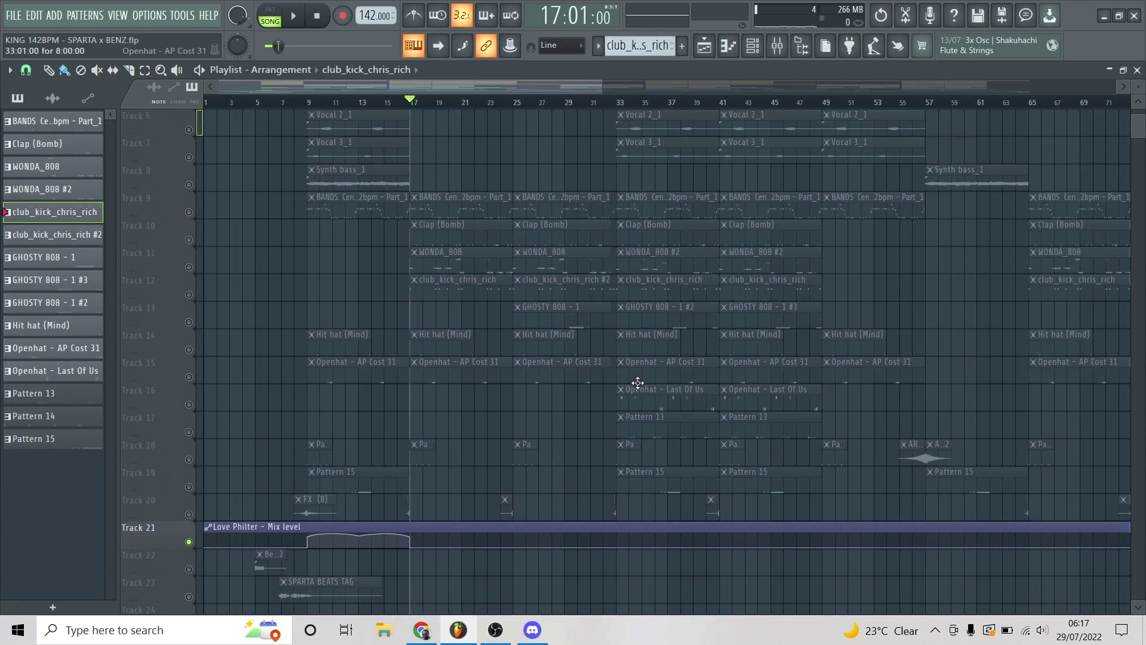
pyautogui.scroll(3, 626, 389)
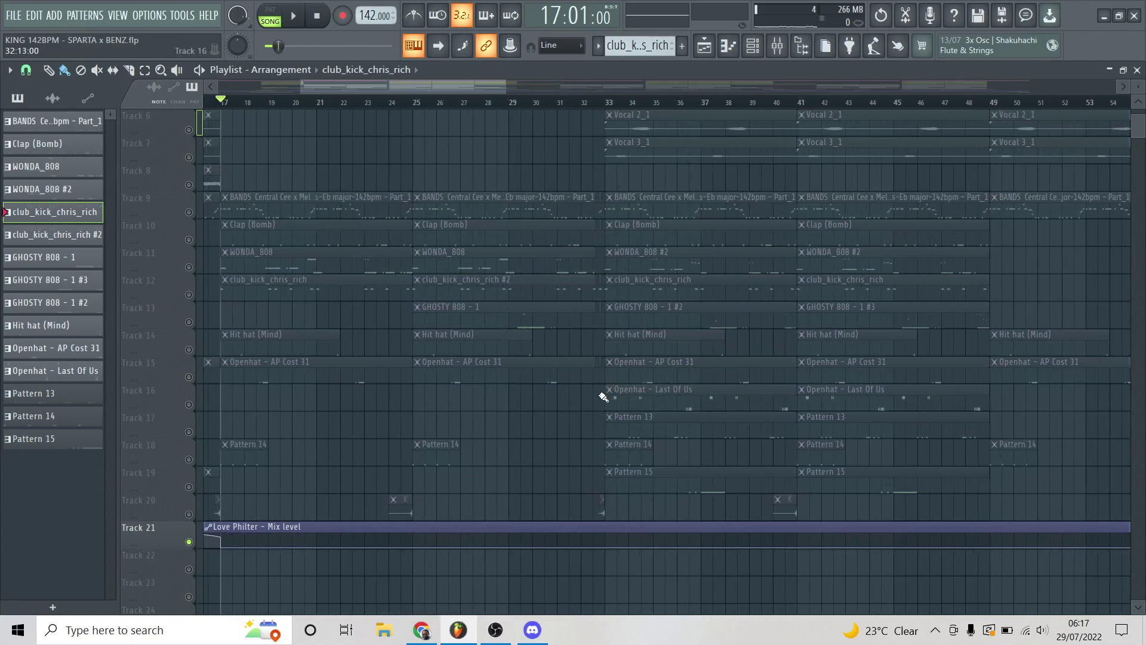
pyautogui.click(189, 408)
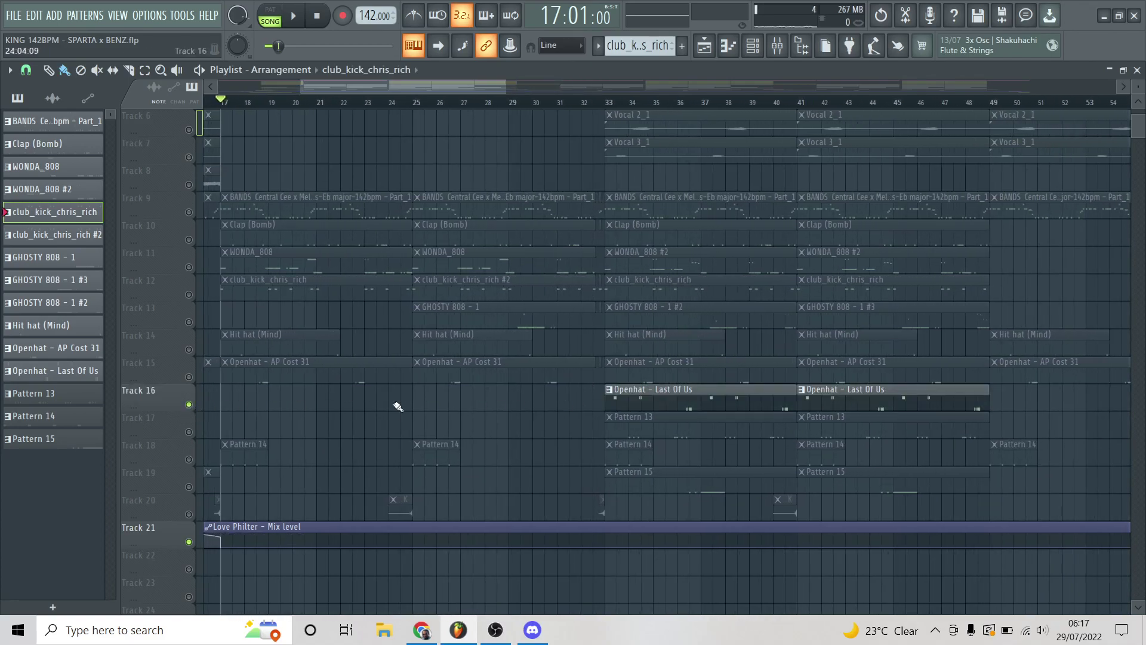
# Open the Openhat - Last Of Us pattern in the piano roll and play its notes in song mode
pyautogui.doubleClick(653, 400)
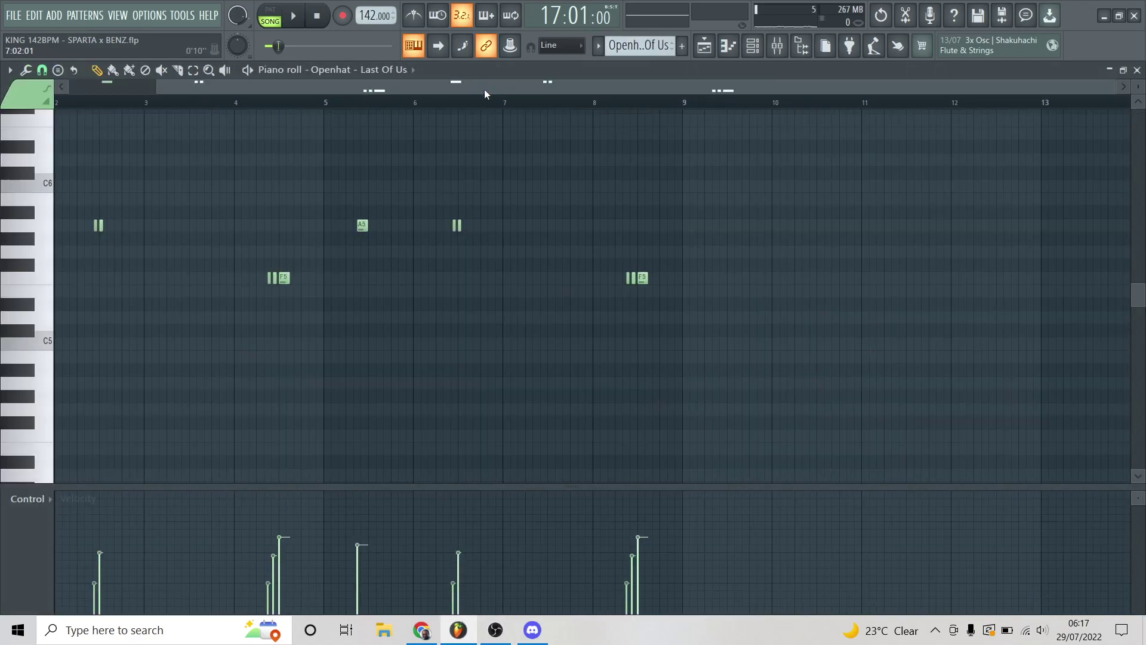
pyautogui.press('space')
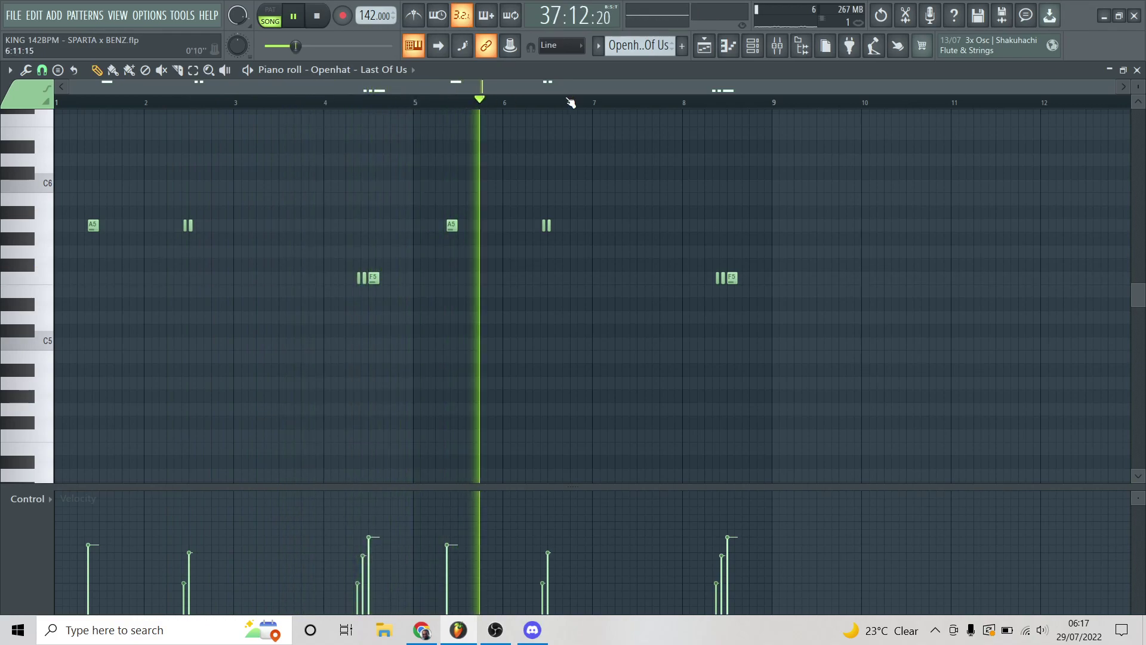
pyautogui.press('space')
# View the volume envelope of the Openhat - Last Of Us sampler from the channel rack, and close both windows
pyautogui.click(755, 47)
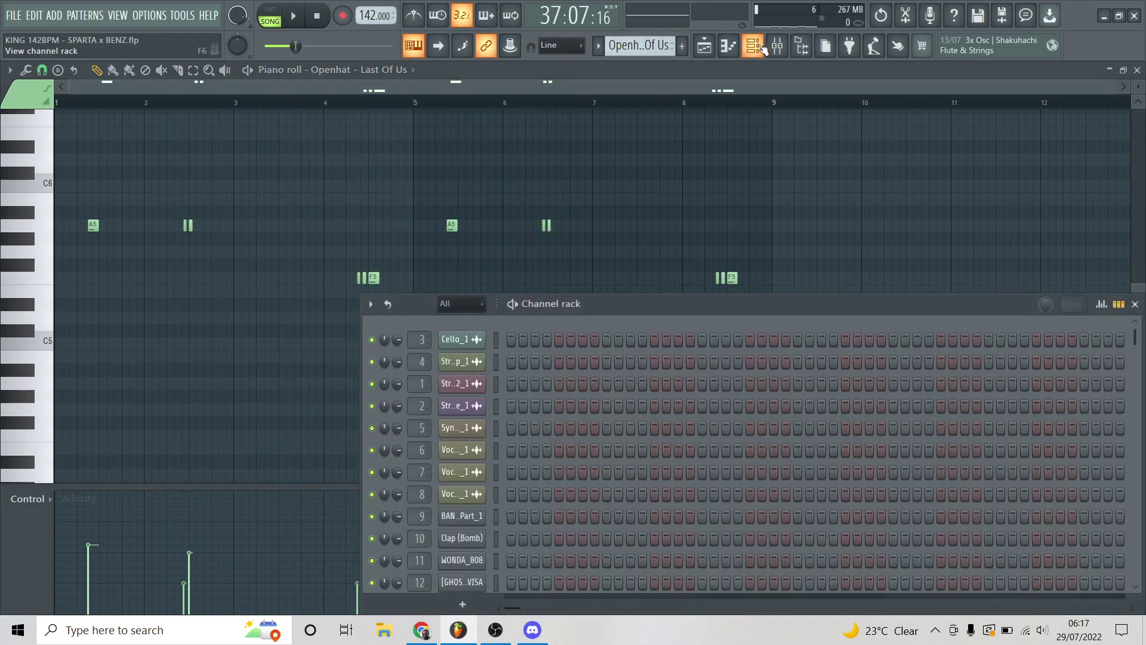
pyautogui.scroll(-10, 709, 441)
pyautogui.scroll(3, 707, 439)
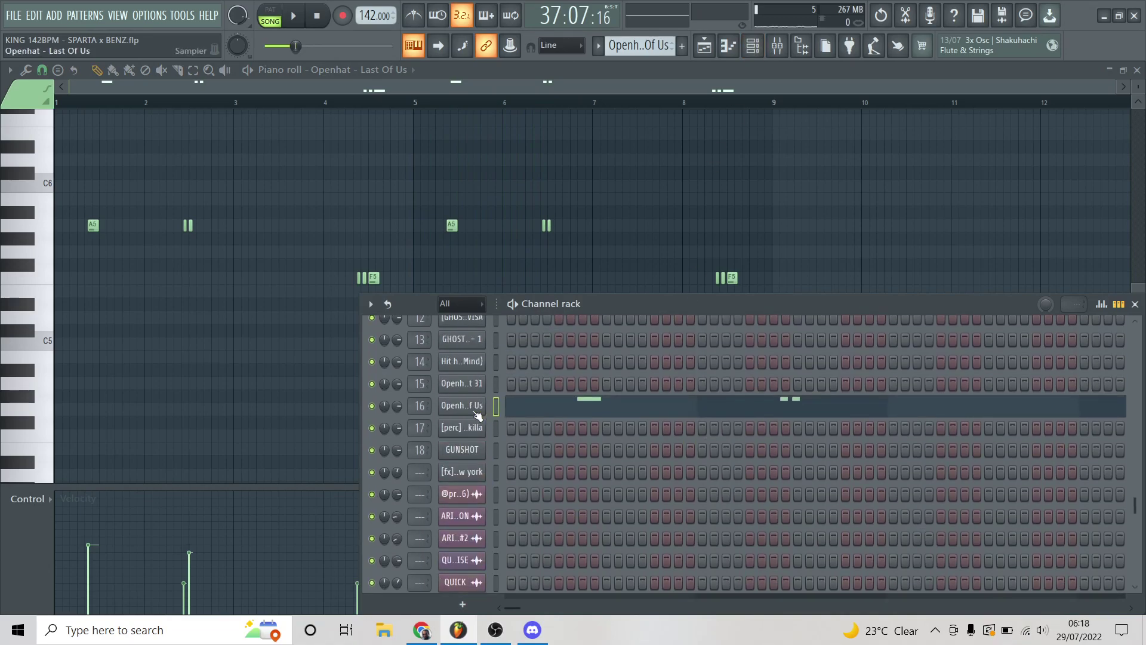
pyautogui.click(451, 404)
pyautogui.click(133, 227)
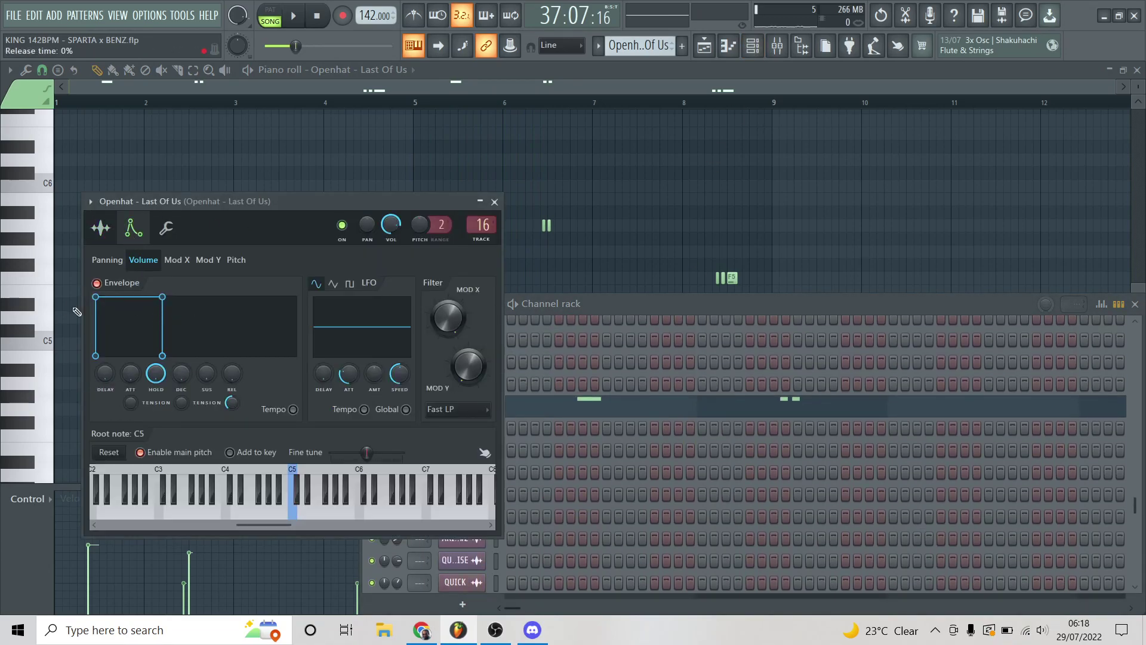
pyautogui.click(494, 202)
pyautogui.click(1135, 303)
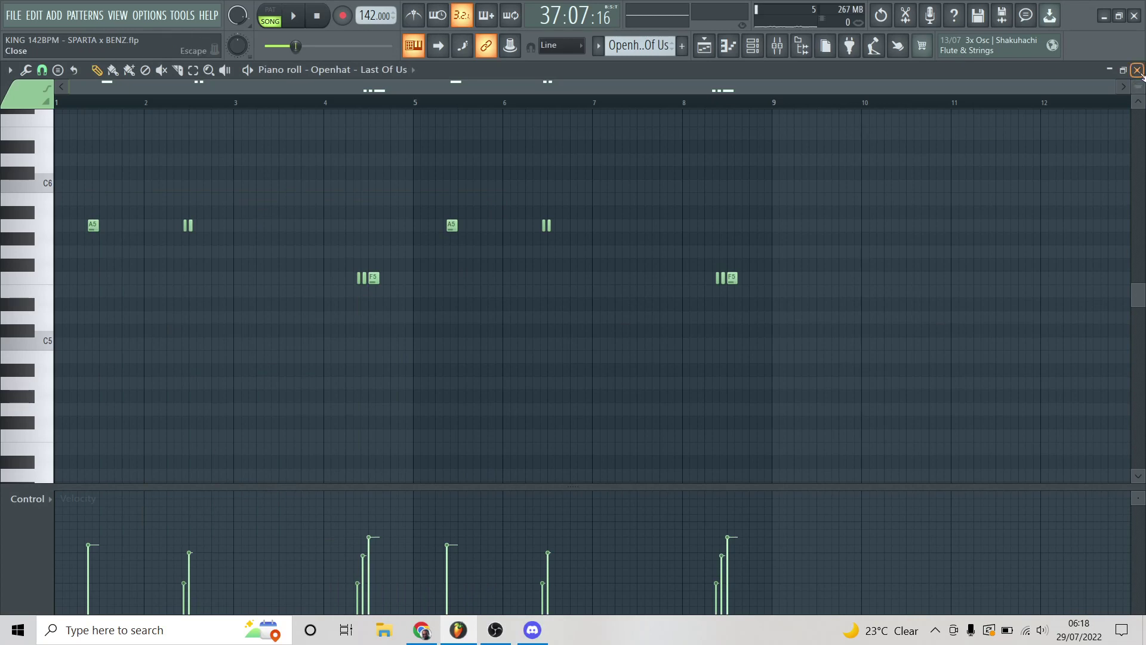
# Return to the playlist and enable the Pattern 13 track in place of the Openhat - Last Of Us track
pyautogui.click(1138, 70)
pyautogui.click(1075, 250)
pyautogui.scroll(-3, 1054, 254)
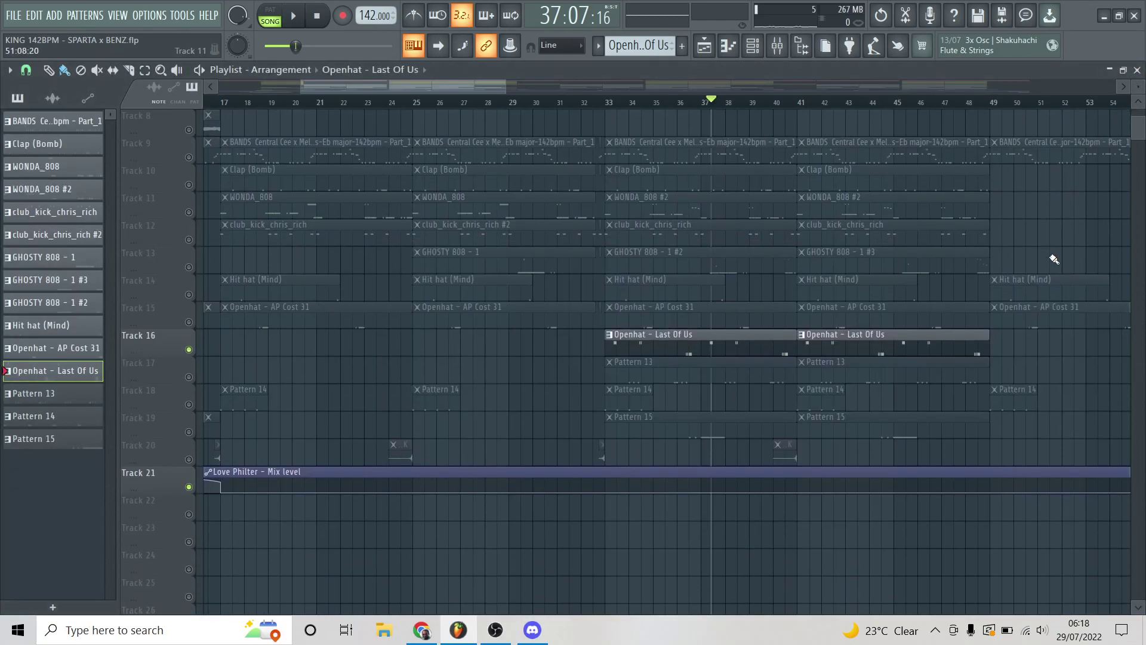
pyautogui.scroll(-1, 1053, 259)
pyautogui.click(193, 338)
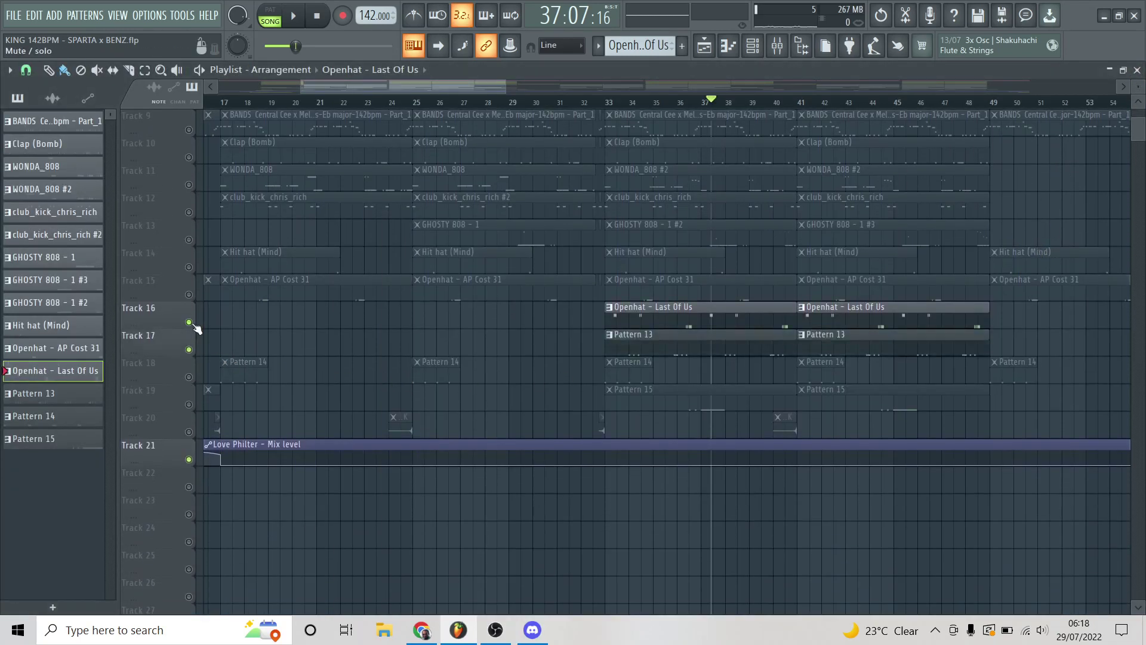
# Open Pattern 13 in the piano roll, play its [perc] - killa notes from bar 33, and return to the playlist
pyautogui.doubleClick(655, 347)
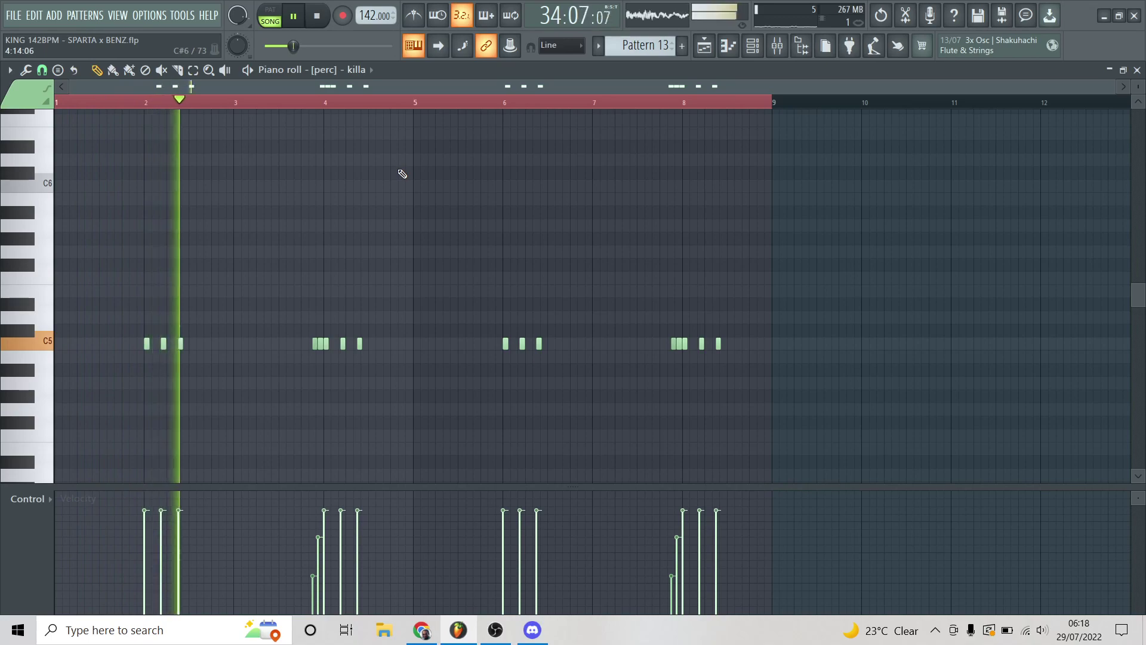
pyautogui.click(1138, 70)
pyautogui.press('space')
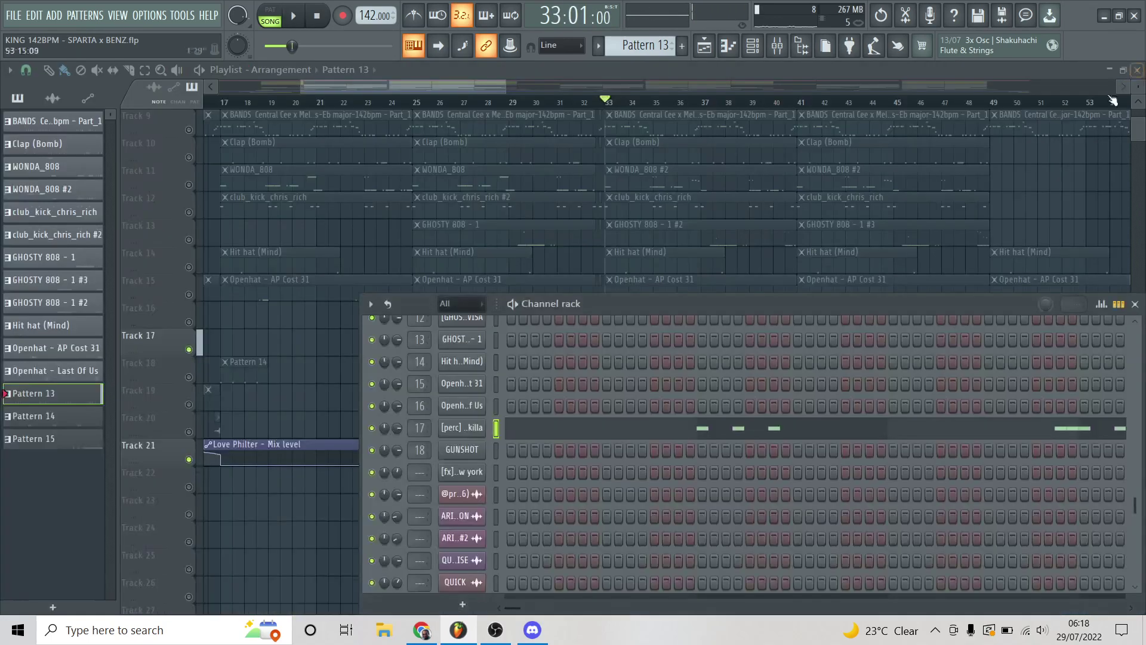
pyautogui.press('F6')
# Open the first GHOSTY 808 - 1 pattern in the piano roll and play its notes in pattern mode
pyautogui.scroll(-1, 535, 349)
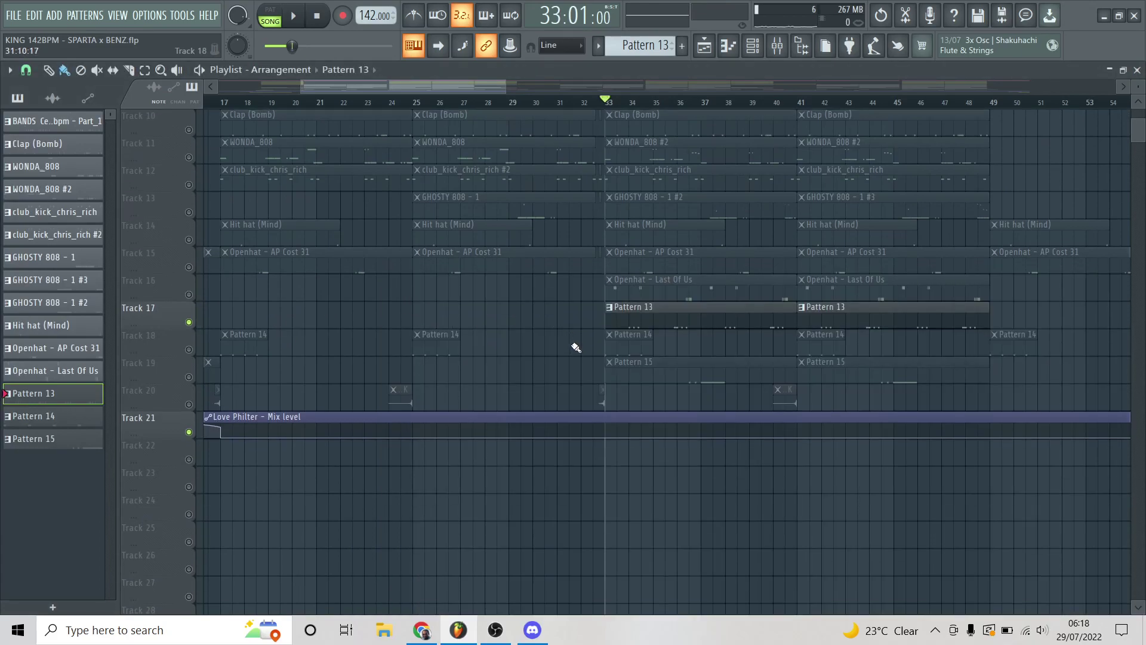
pyautogui.scroll(-2, 571, 336)
pyautogui.scroll(2, 384, 310)
pyautogui.scroll(-2, 414, 317)
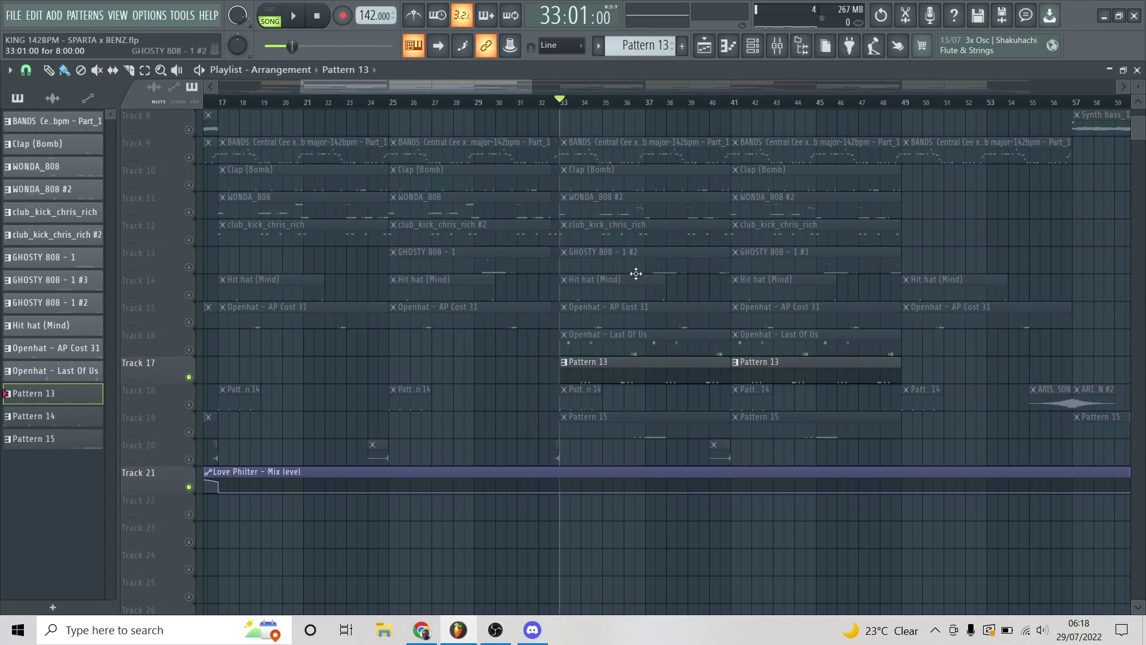
pyautogui.doubleClick(475, 264)
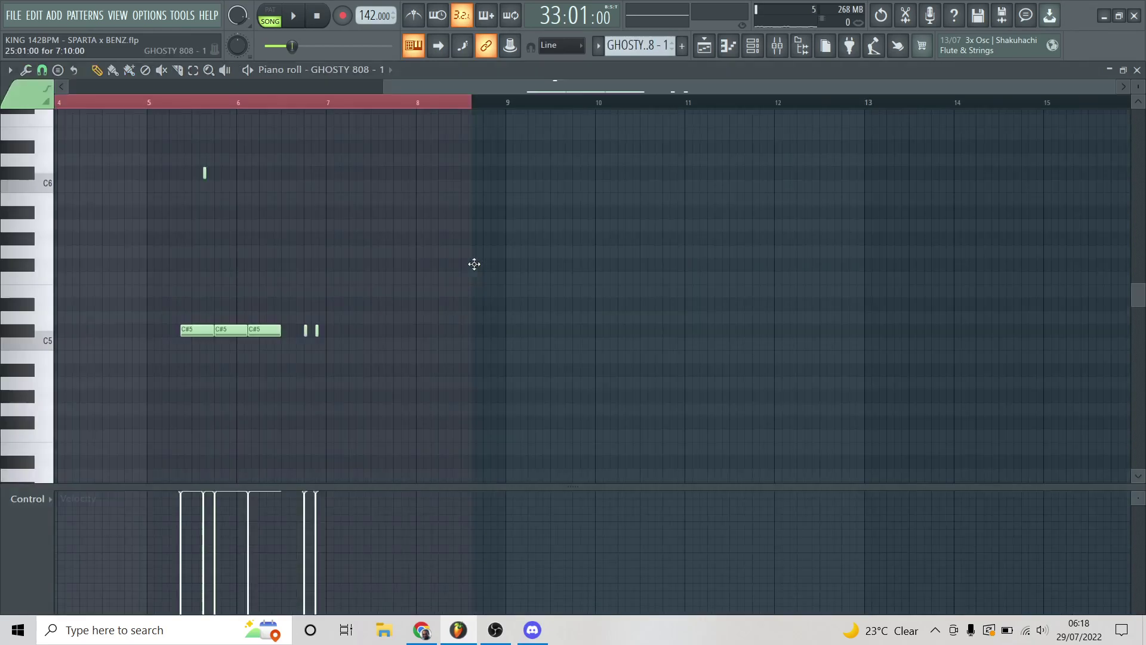
pyautogui.scroll(2, 440, 110)
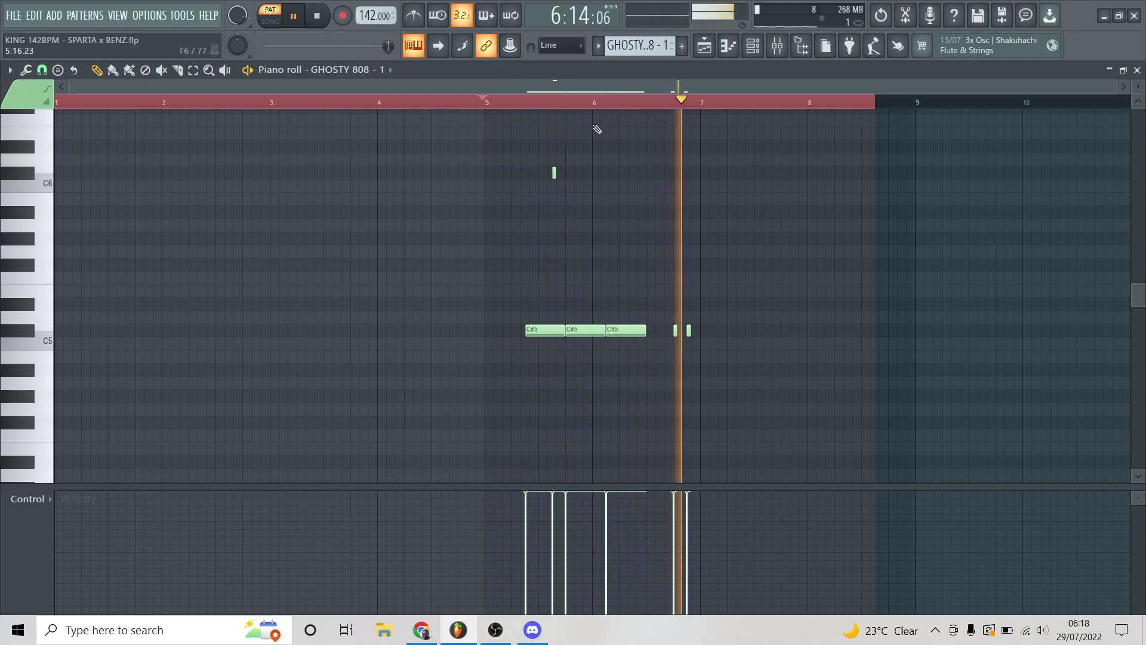
pyautogui.press('space')
# Return to the playlist and enable the GHOSTY 808 - 1 track in place of the Pattern 13 track
pyautogui.click(1138, 71)
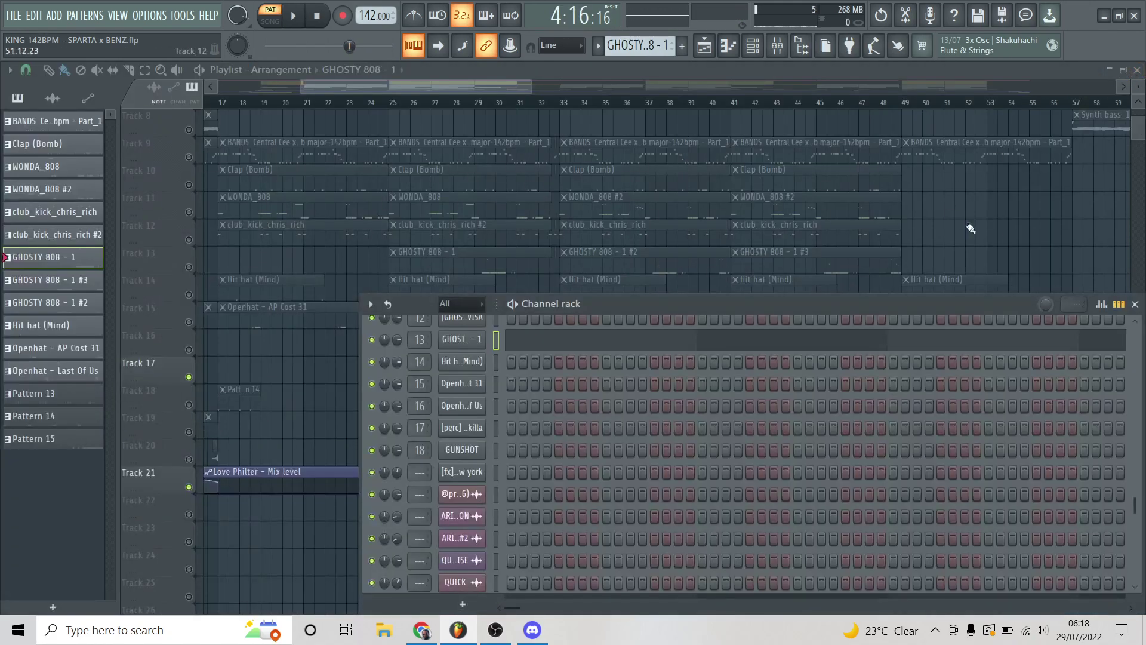
pyautogui.press('F6')
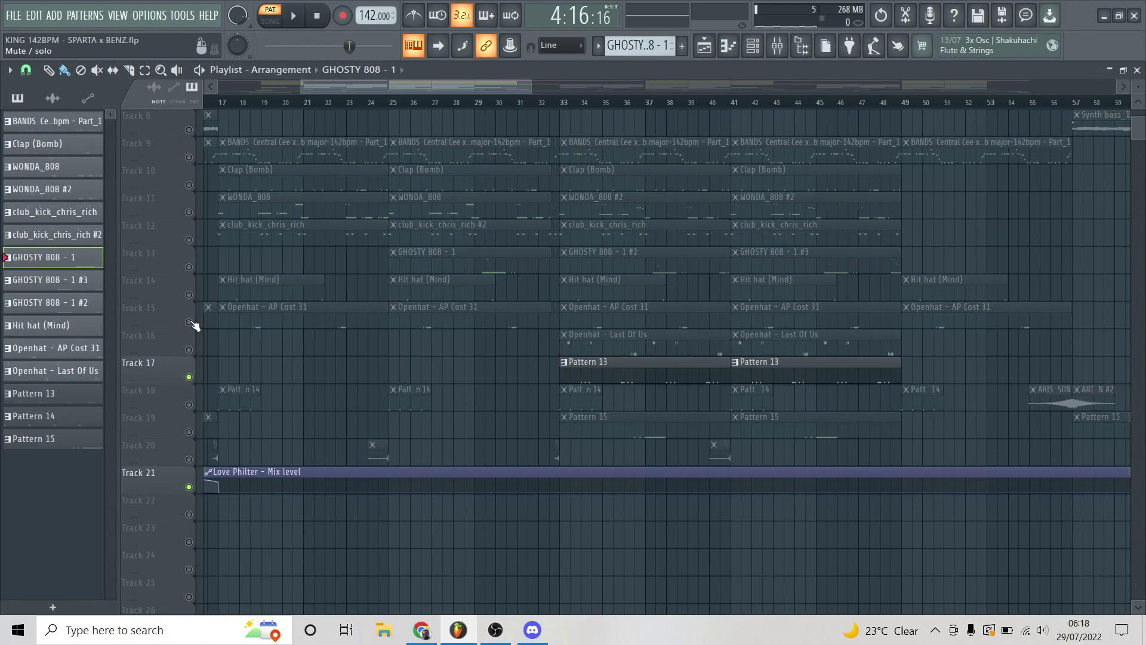
pyautogui.click(189, 266)
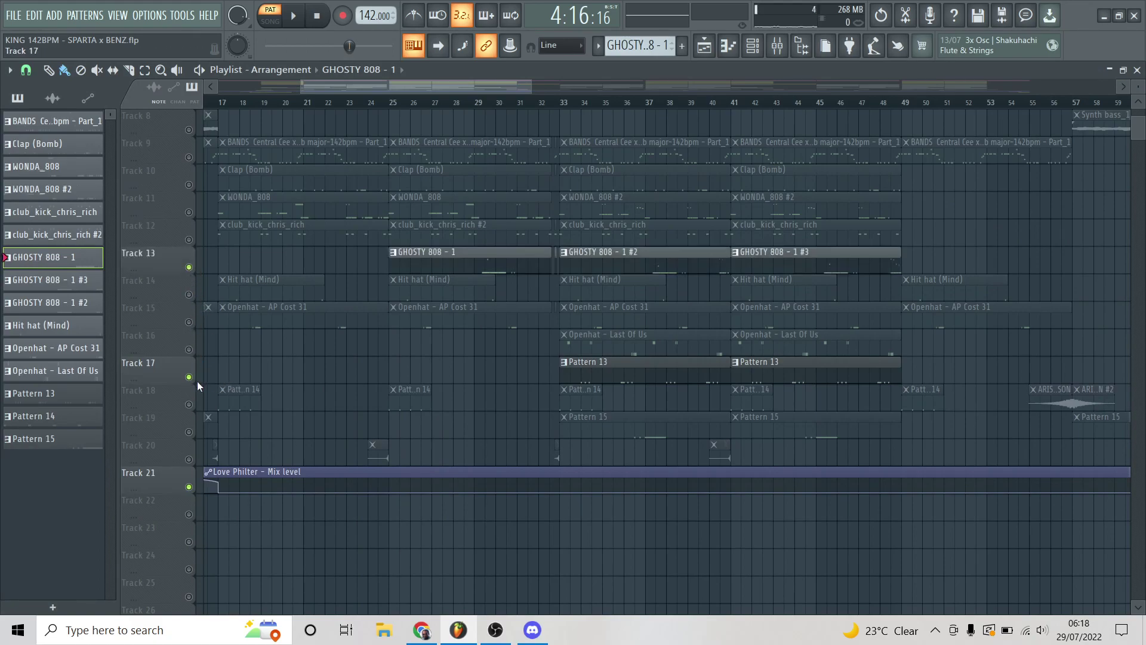
pyautogui.click(189, 377)
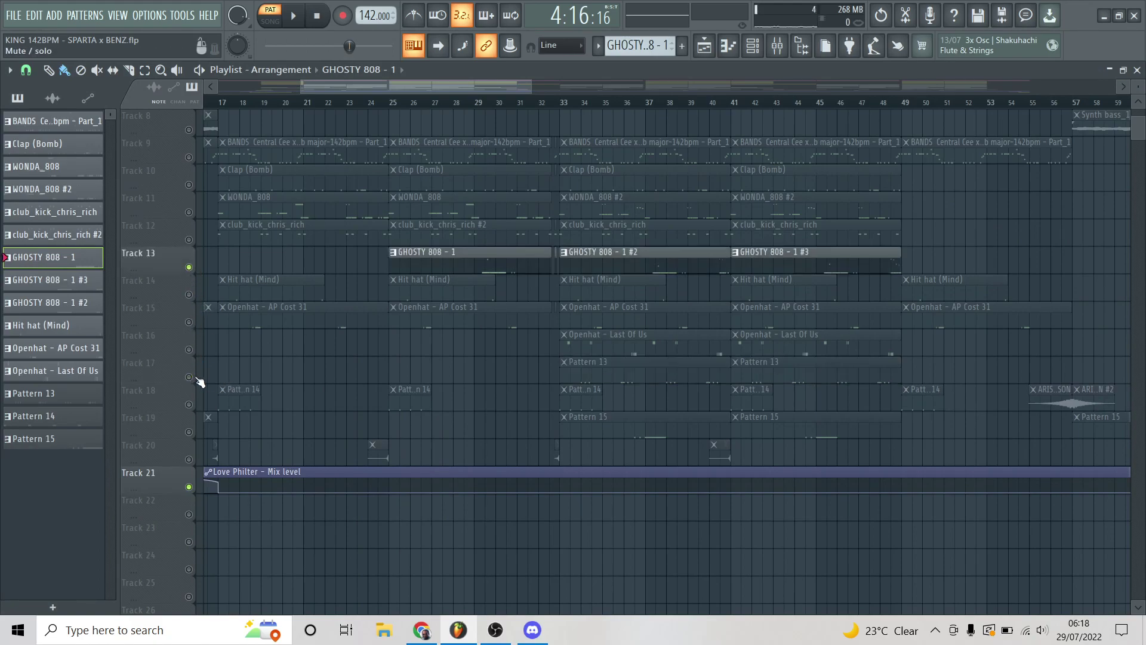
# Open the GHOSTY 808 - 1 #2 pattern in the piano roll, play its low and high notes, and return to the playlist
pyautogui.doubleClick(677, 272)
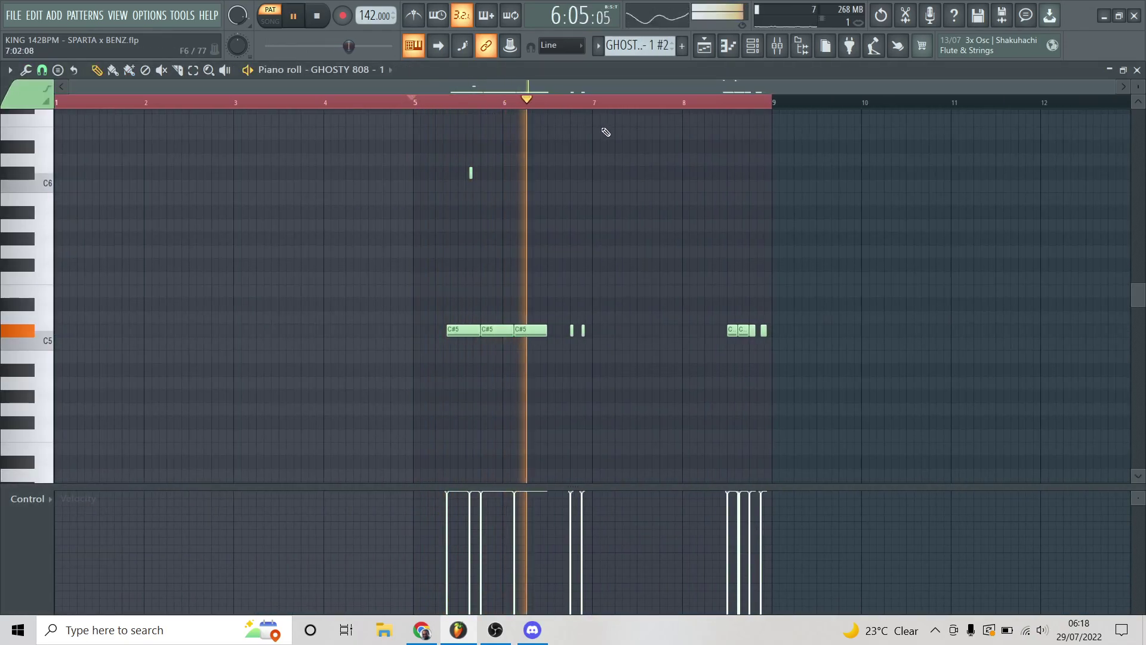
pyautogui.scroll(5, 824, 217)
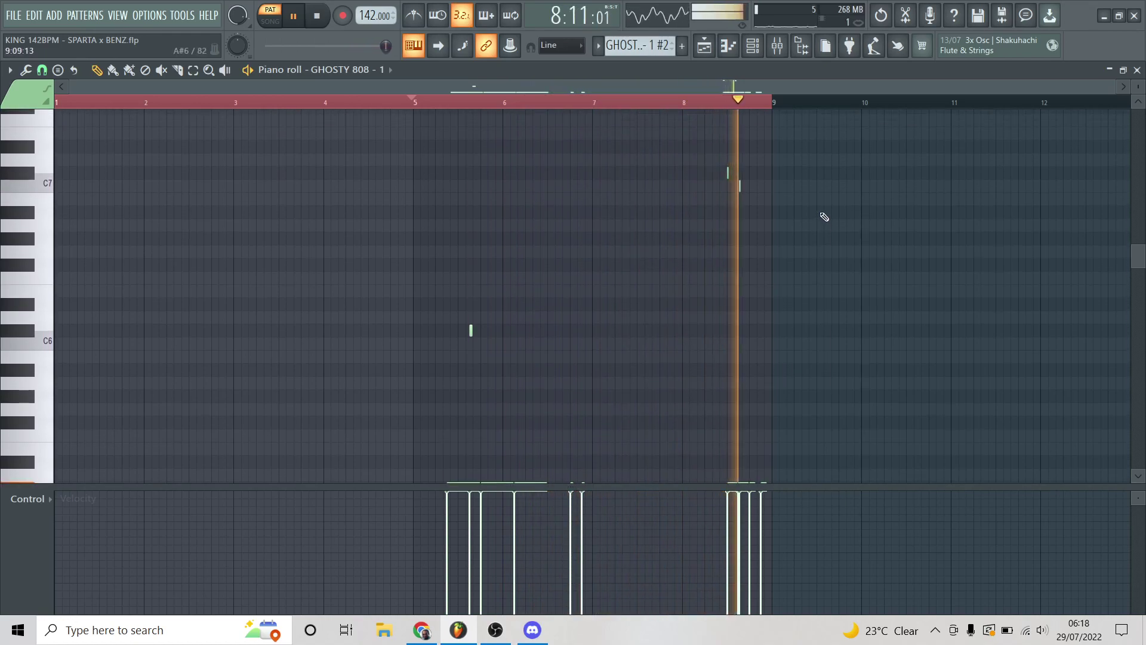
pyautogui.scroll(-1, 824, 217)
pyautogui.press('space')
pyautogui.click(1138, 70)
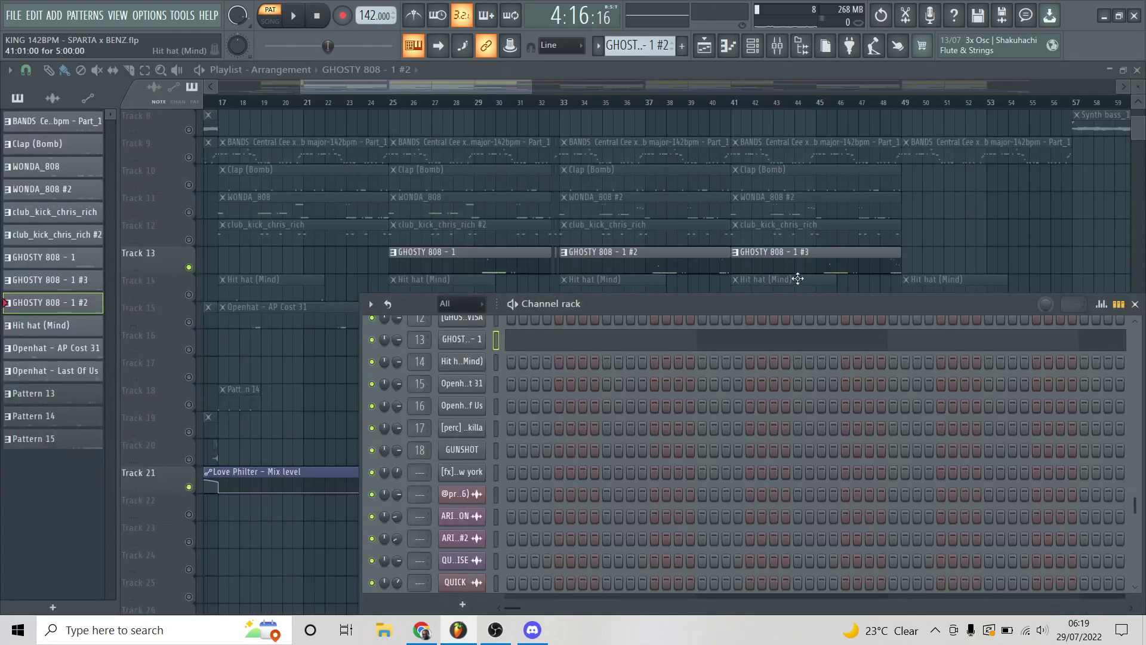
# Open the GHOSTY 808 - 1 #3 pattern in the piano roll, play it including the notes in bar 8, and return to the playlist
pyautogui.doubleClick(839, 264)
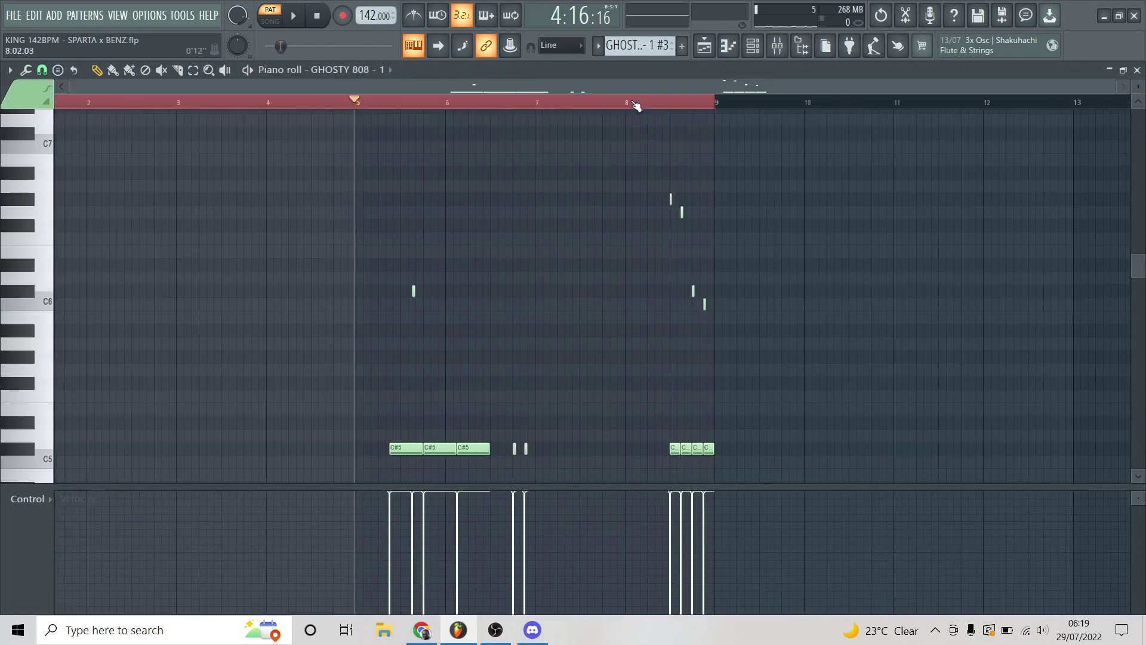
pyautogui.press('space')
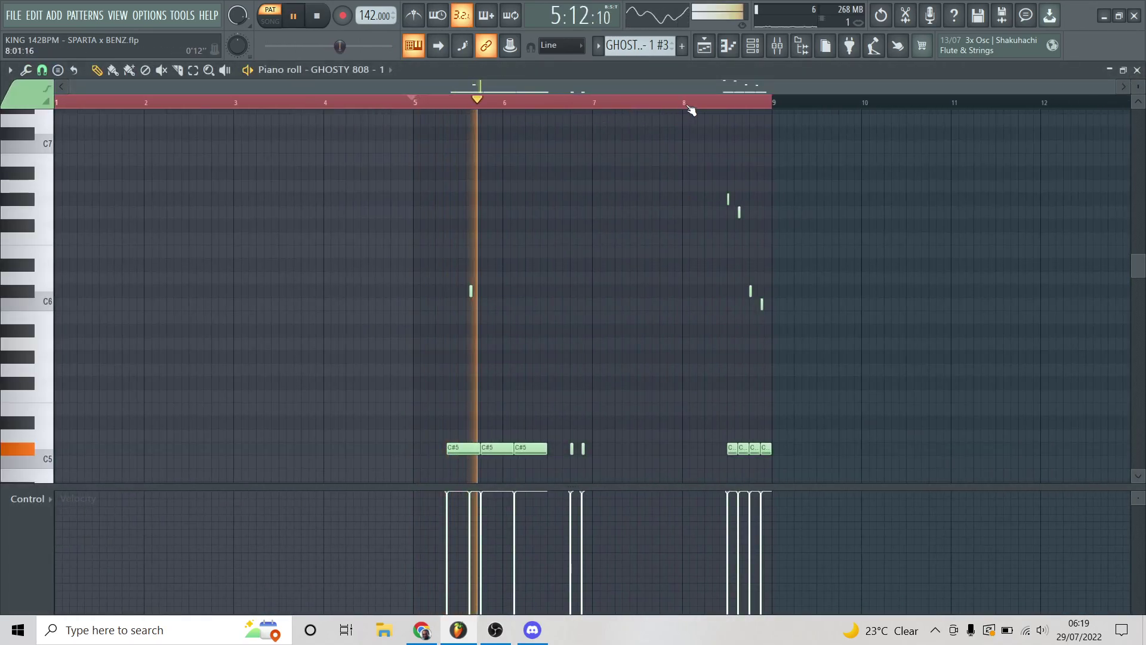
pyautogui.click(725, 102)
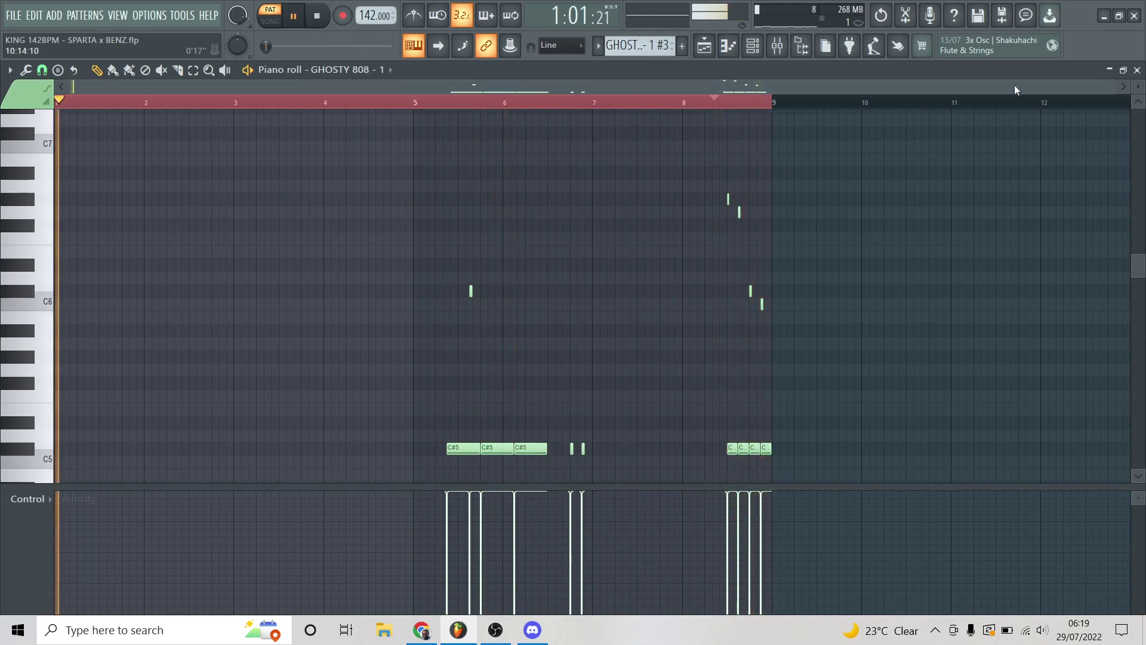
pyautogui.click(1137, 70)
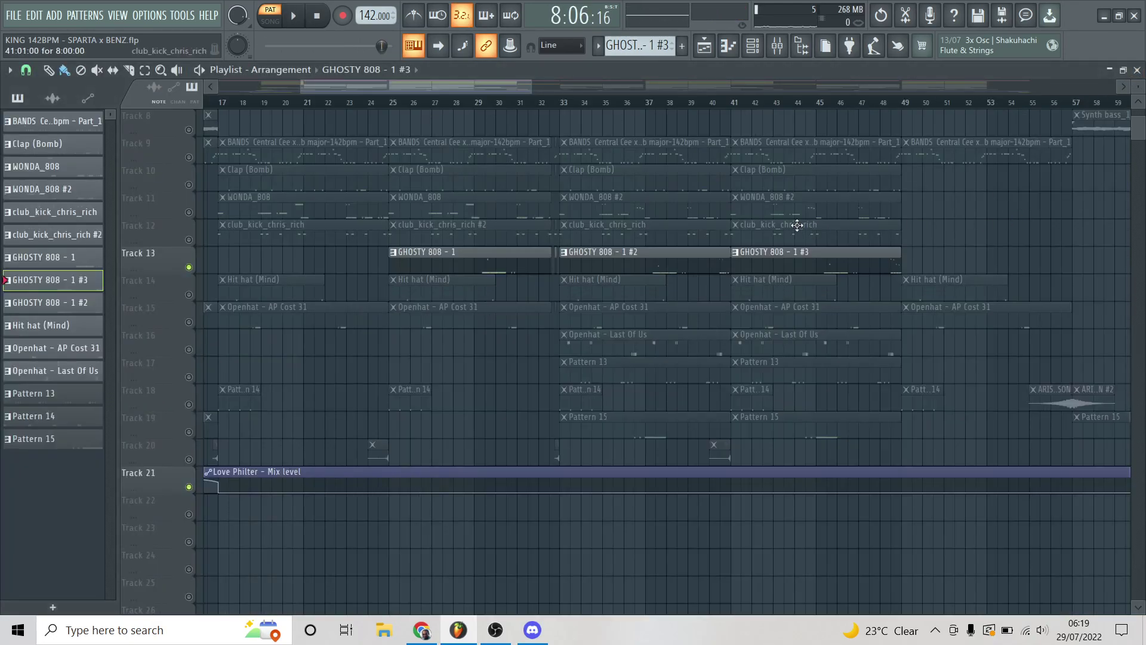
# Briefly view the WONDA_808 #2 pattern from bar 33, return to the playlist, and enable the WONDA_808 track
pyautogui.doubleClick(625, 204)
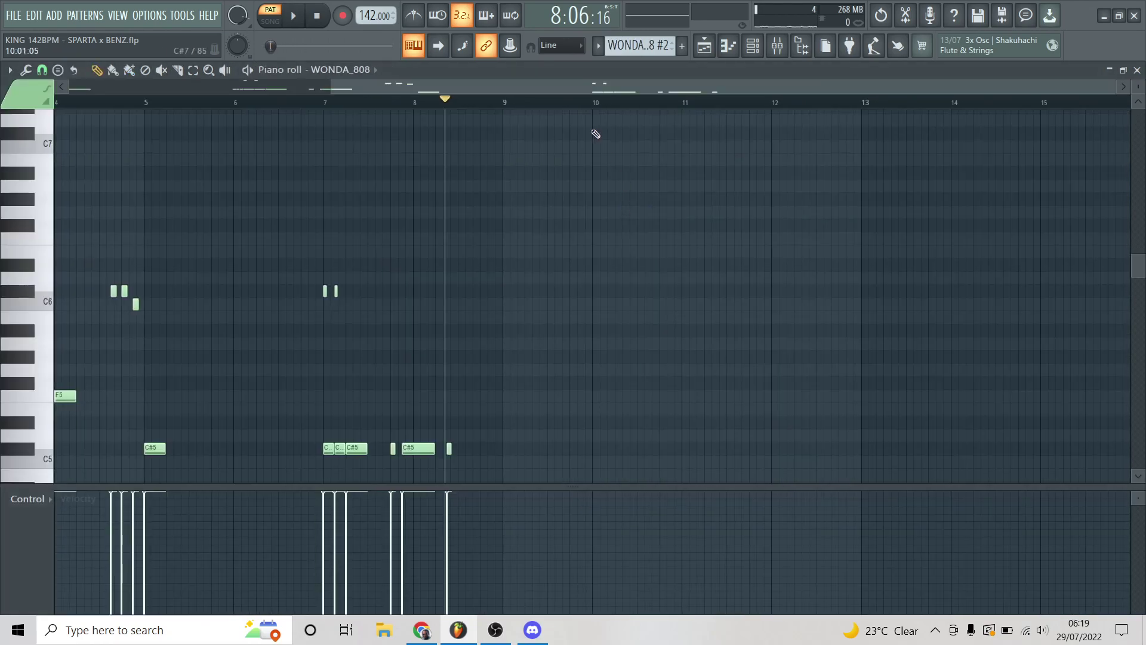
pyautogui.click(1136, 72)
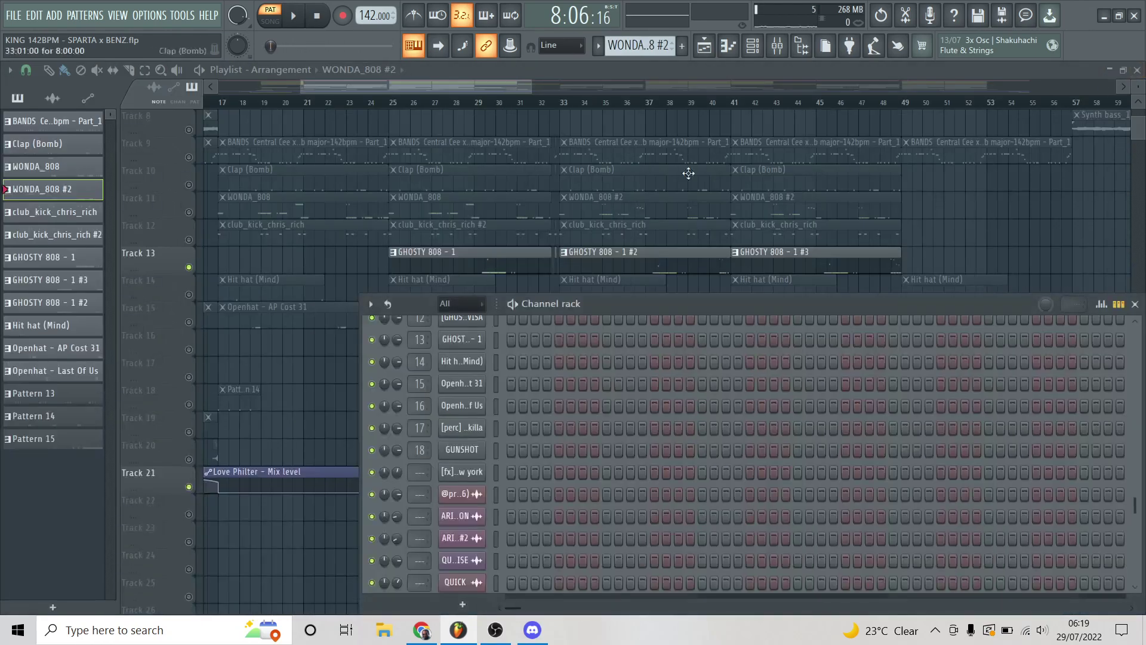
pyautogui.rightClick(189, 212)
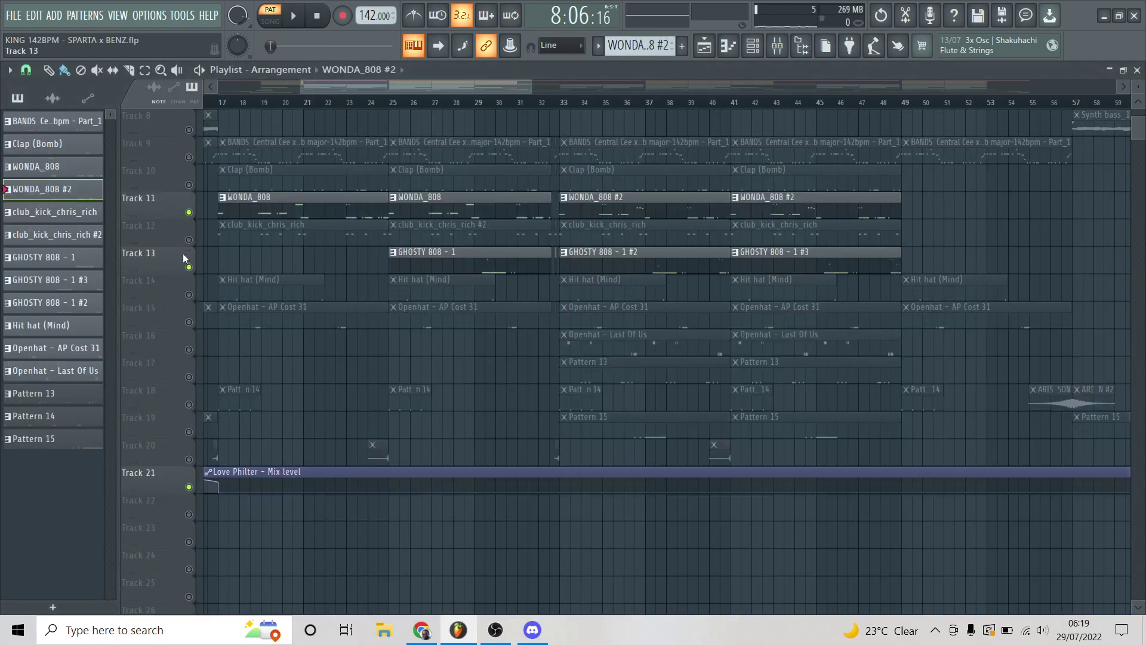
# Reopen WONDA_808 #2 in the piano roll, play its notes in pattern mode, and return to the playlist
pyautogui.doubleClick(664, 217)
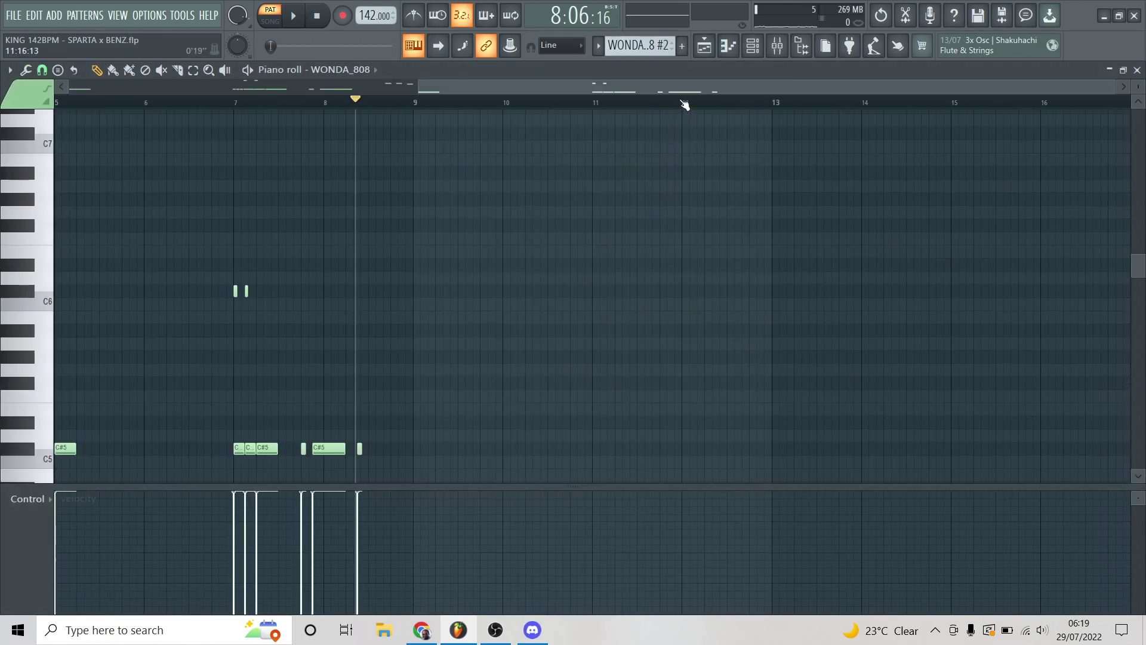
pyautogui.press('space')
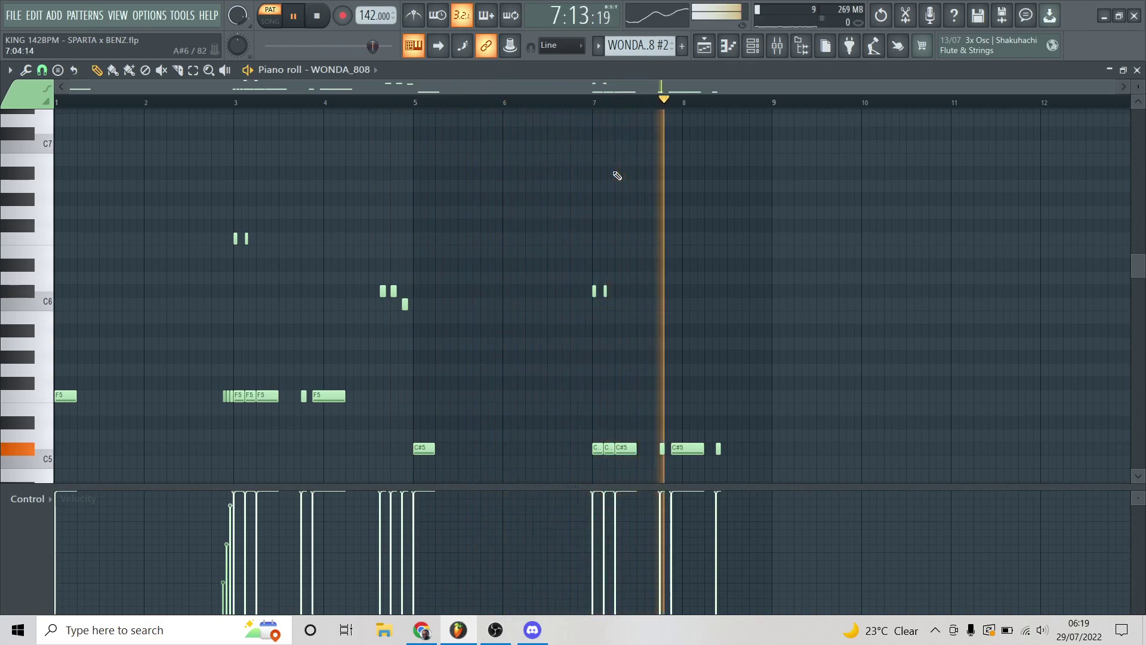
pyautogui.press('space')
pyautogui.click(1138, 72)
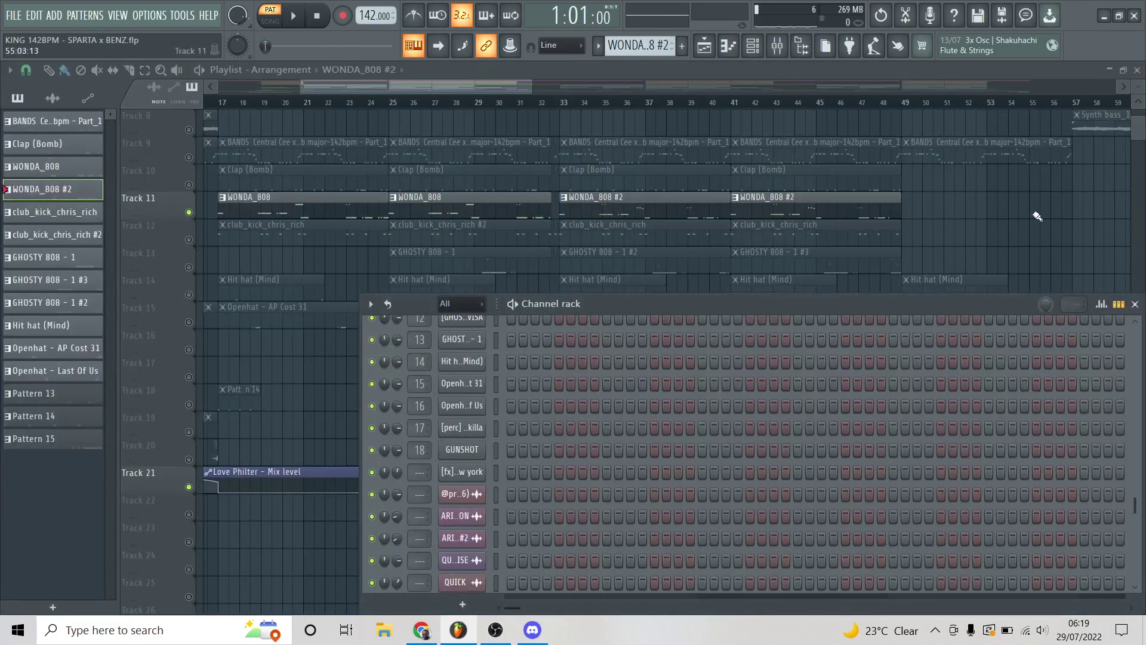
# Hide the channel rack and end the solo of the WONDA_808 track so all playlist tracks are enabled
pyautogui.press('F6')
pyautogui.scroll(-3, 1016, 249)
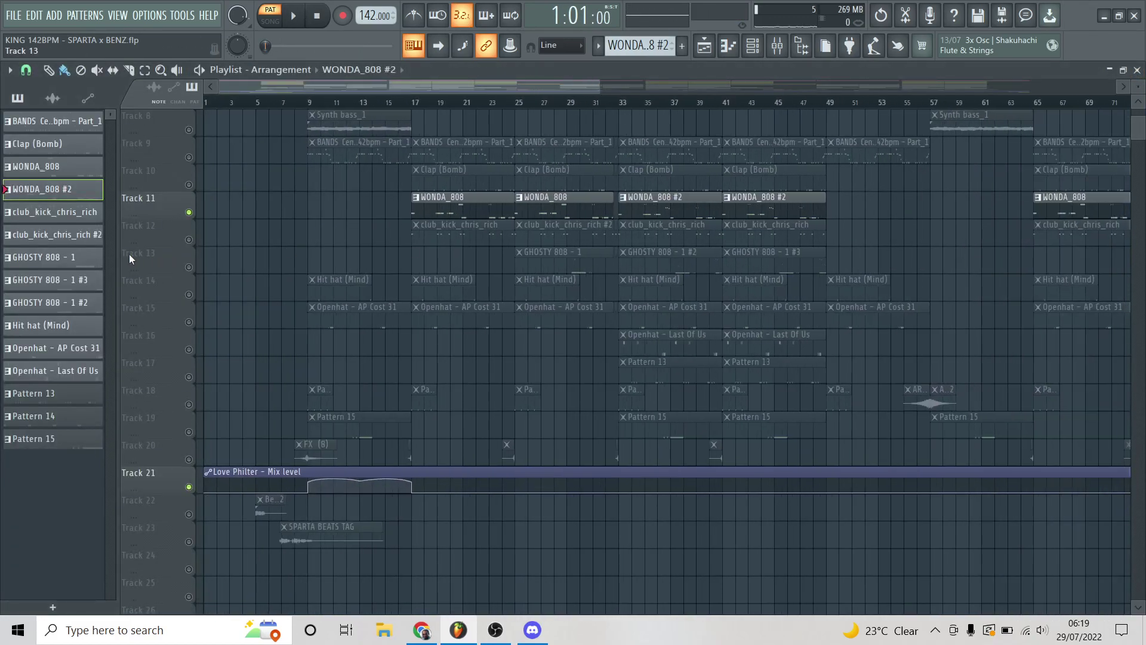
pyautogui.rightClick(190, 213)
pyautogui.scroll(-4, 877, 220)
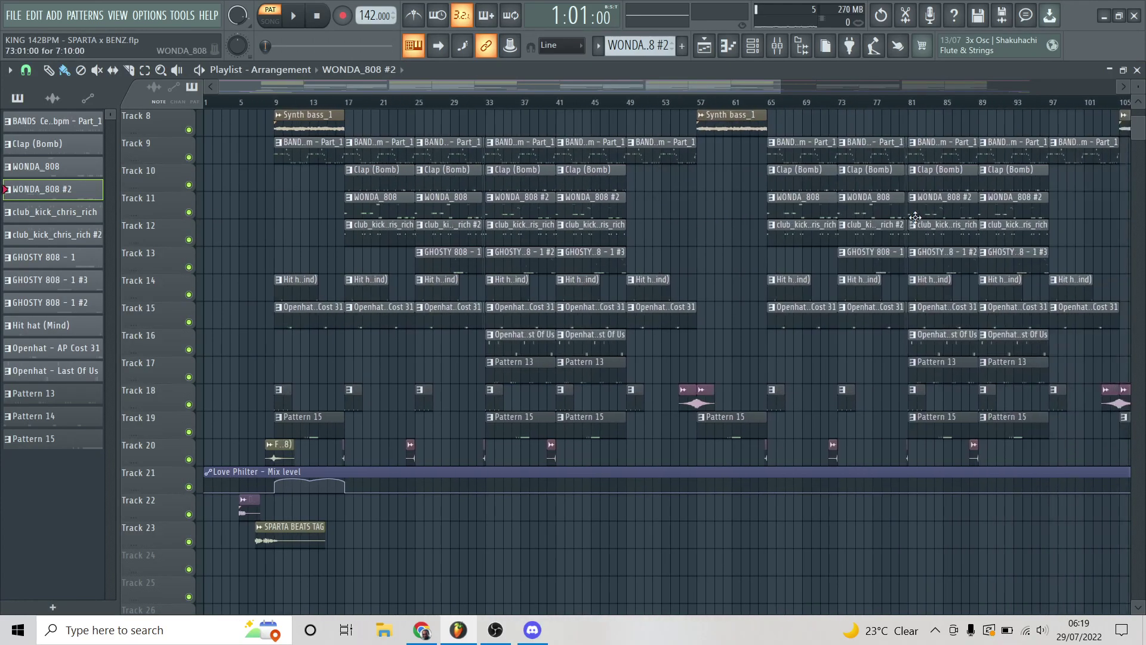
pyautogui.scroll(3, 877, 220)
# Open the mixer, check the effect slots of the inserts from BANDS Central Cee through GUNSHOT, and return to the playlist
pyautogui.click(775, 48)
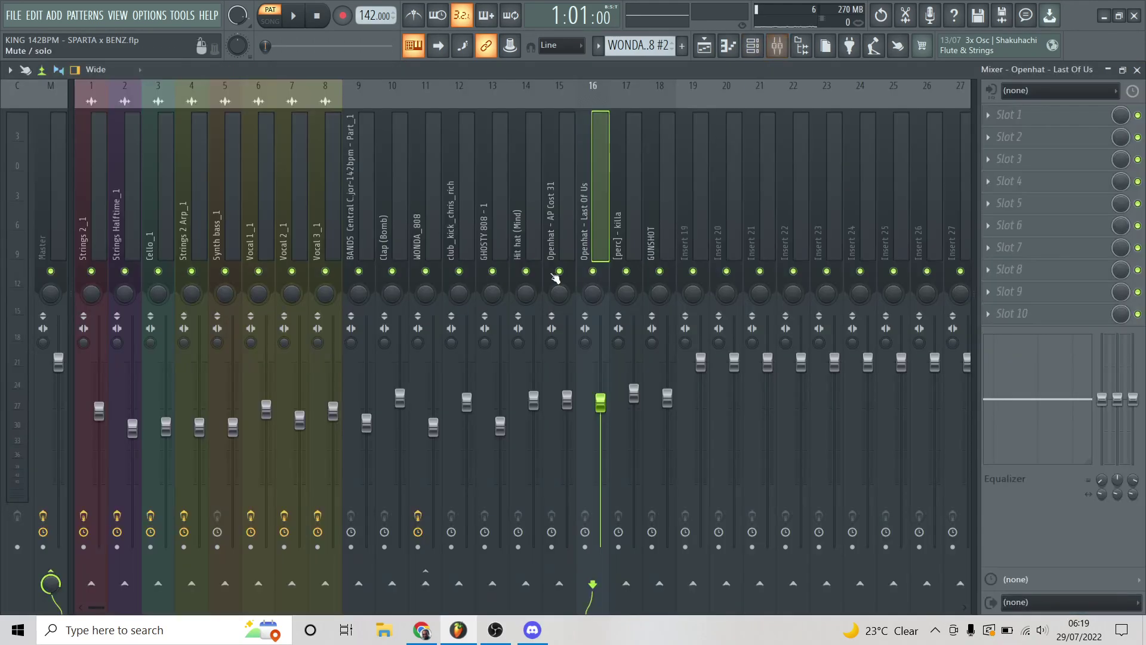
pyautogui.click(360, 228)
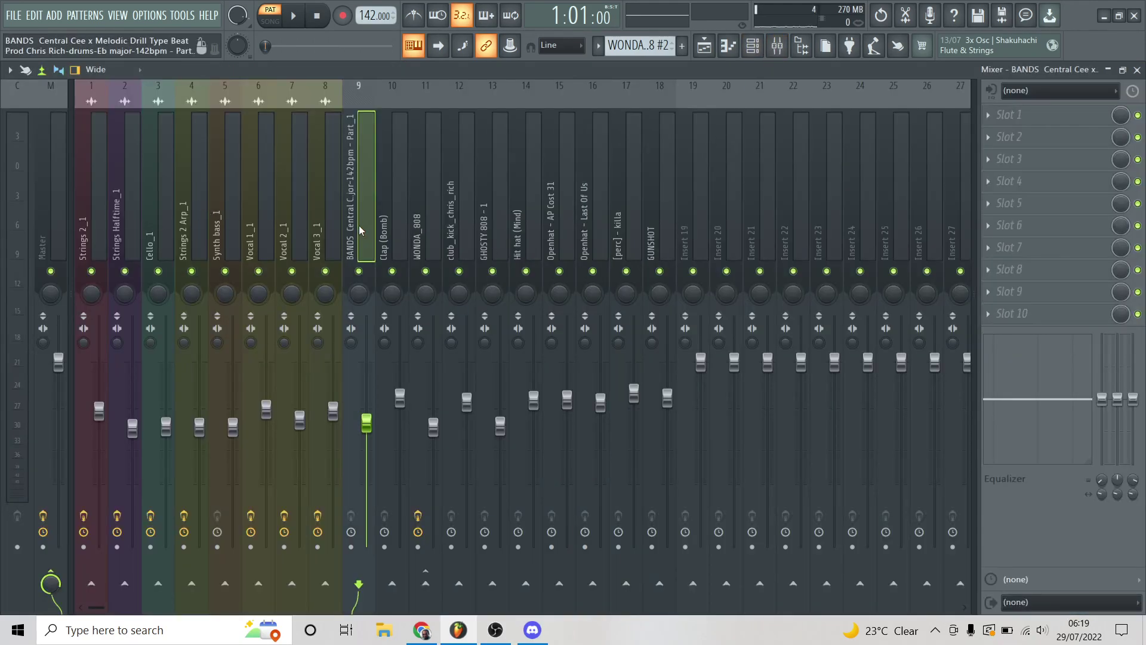
pyautogui.click(411, 225)
pyautogui.click(481, 229)
pyautogui.click(520, 231)
pyautogui.click(564, 229)
pyautogui.click(601, 220)
pyautogui.click(638, 231)
pyautogui.click(667, 232)
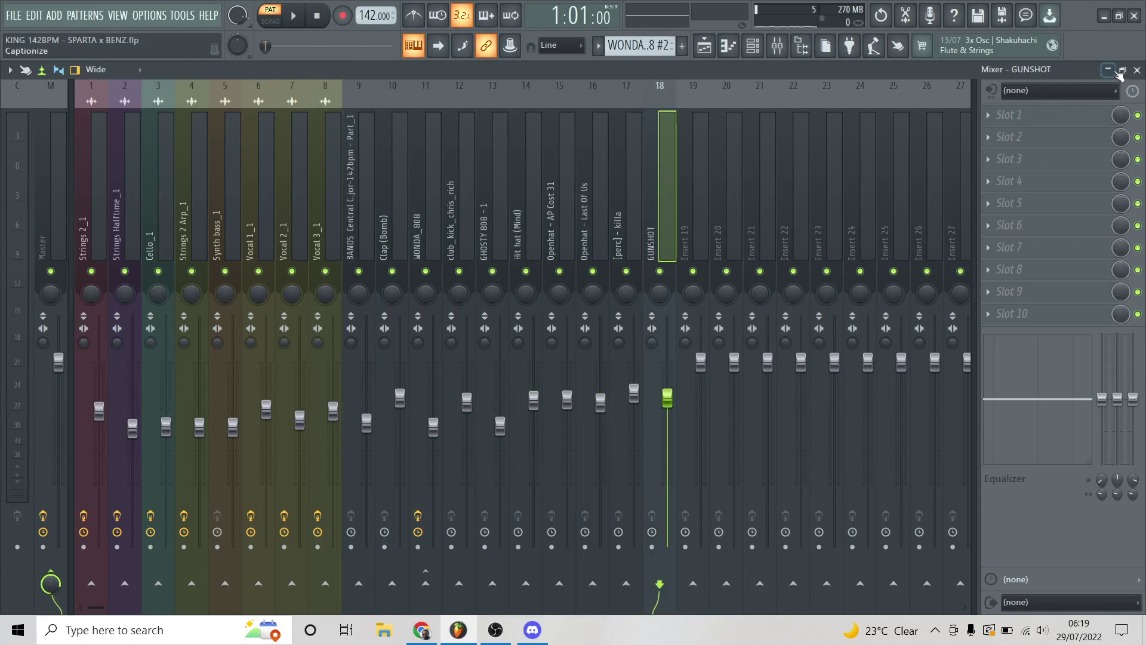
pyautogui.click(1138, 70)
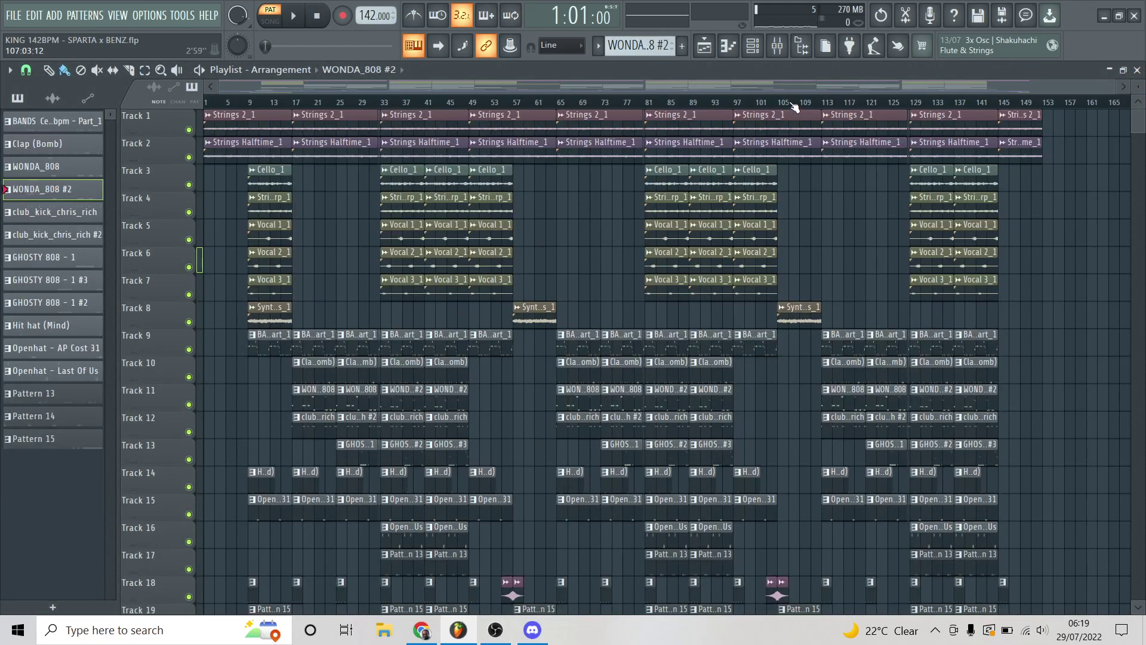
# Play the full arrangement in song mode from bar 1, stop playback, and switch to OBS
pyautogui.scroll(-4, 1098, 252)
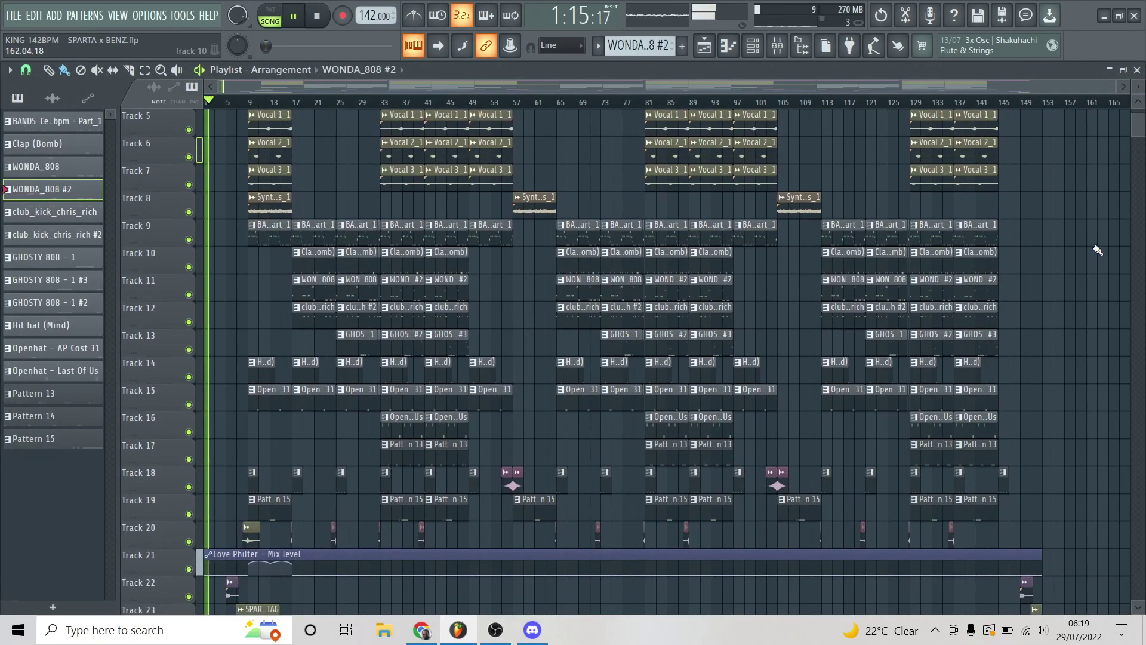
pyautogui.scroll(-1, 1097, 251)
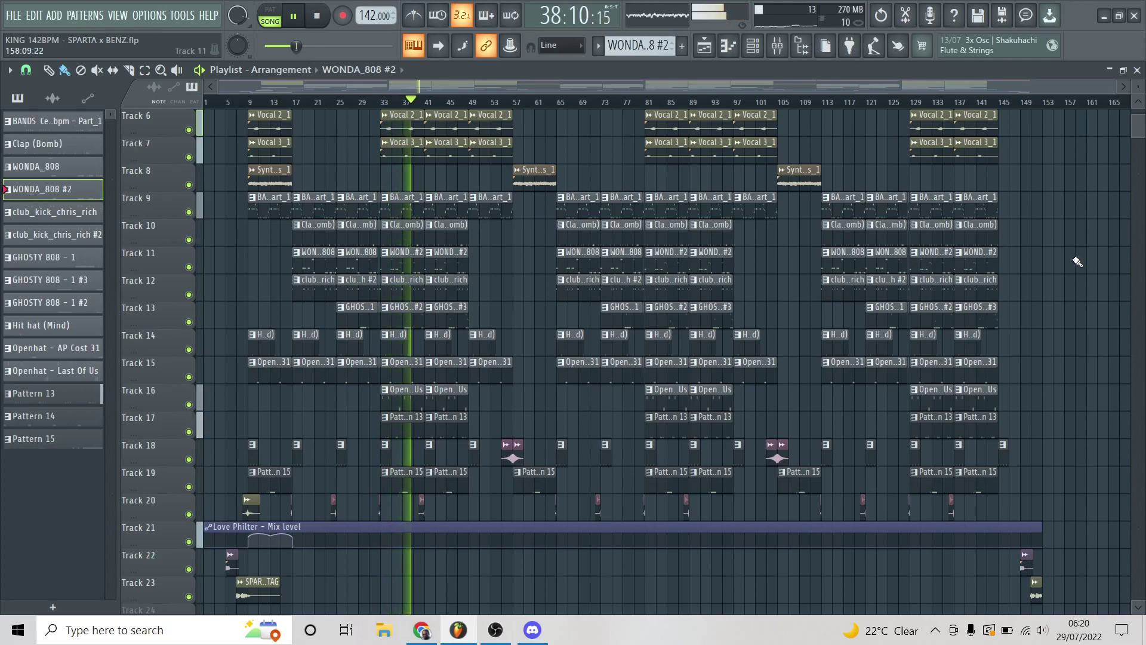
pyautogui.press('space')
pyautogui.click(495, 631)
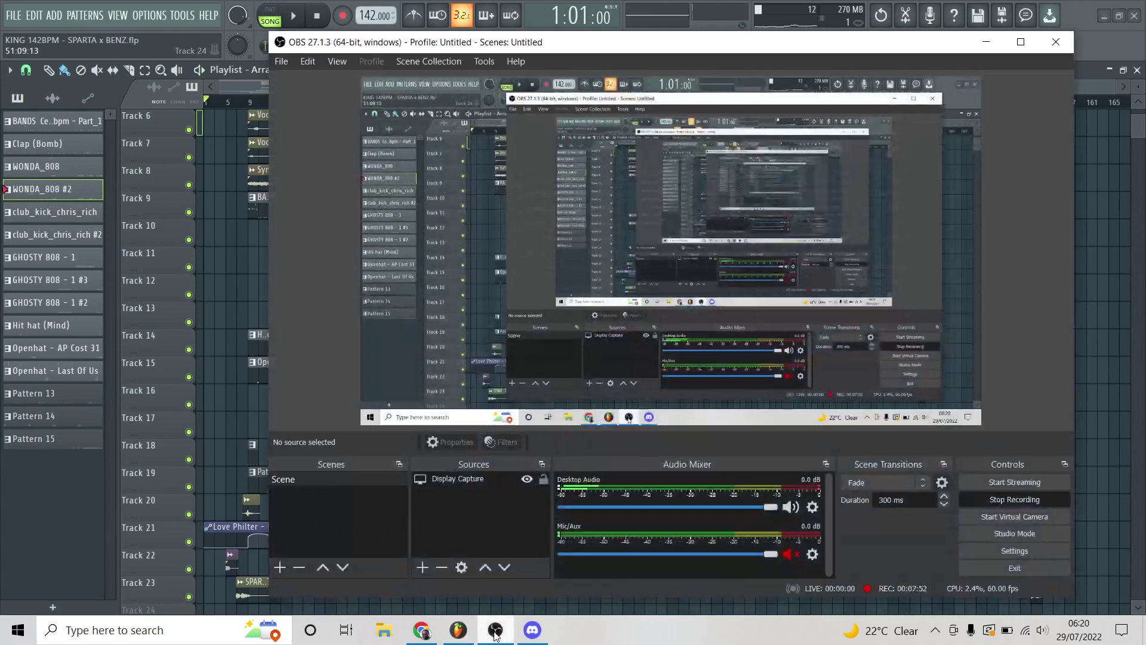